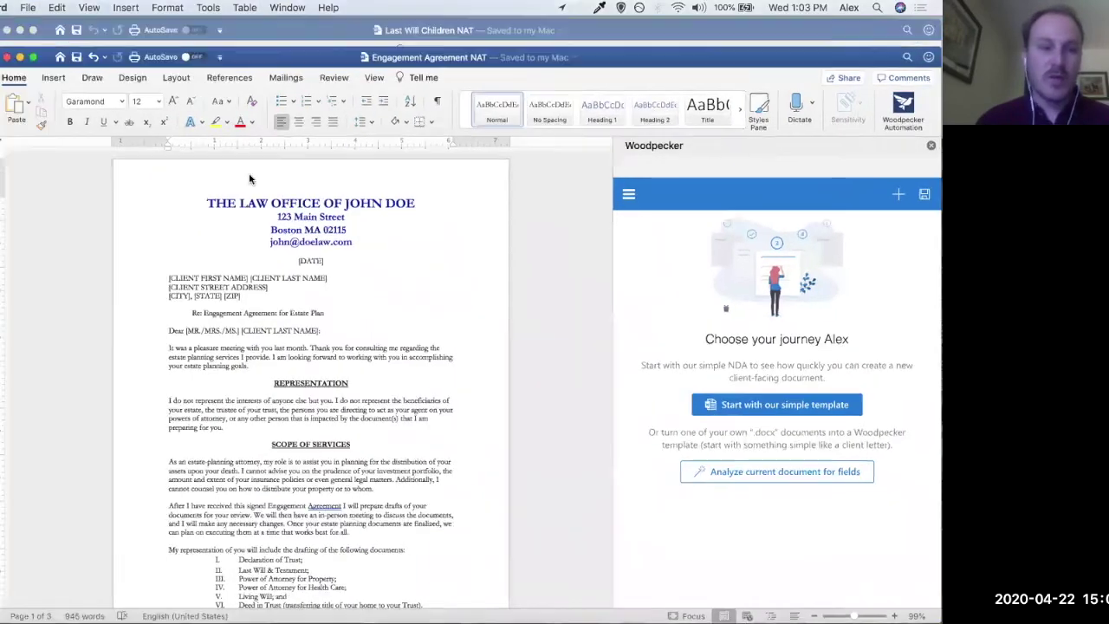
- Switch to the Woodpecker website in the browser and log in to the existing account
key(ctrl+Up)
click(216, 217)
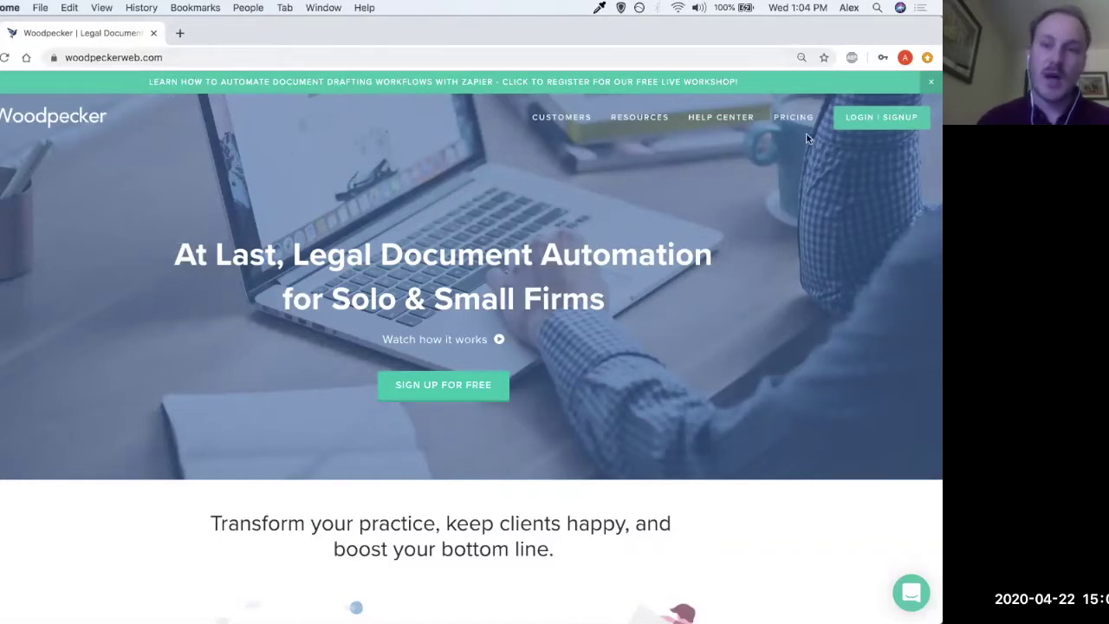
click(875, 128)
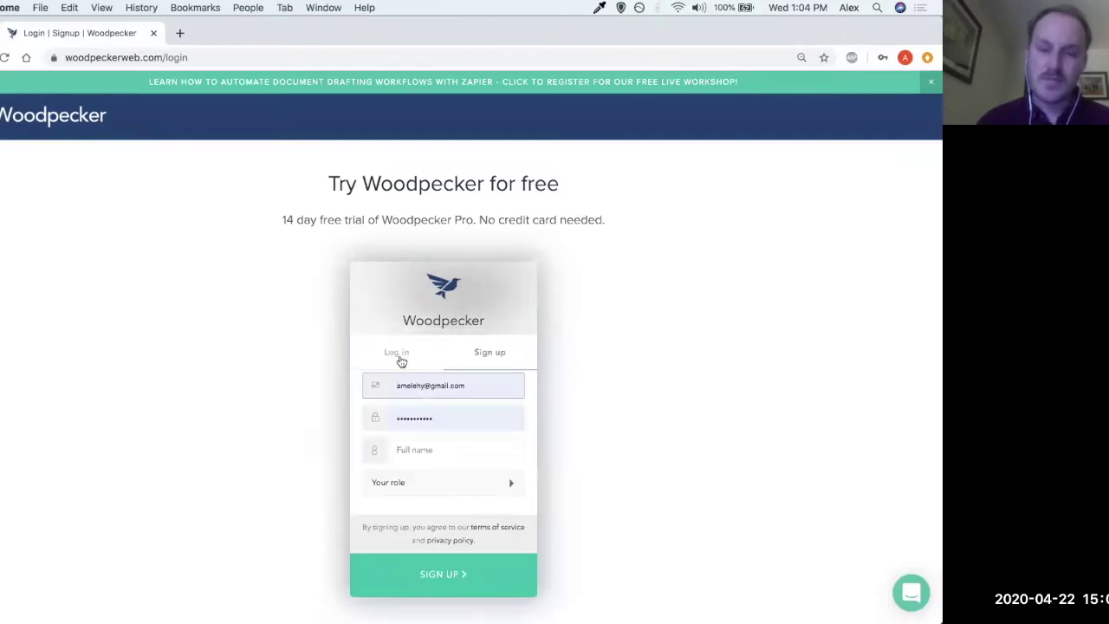
click(409, 359)
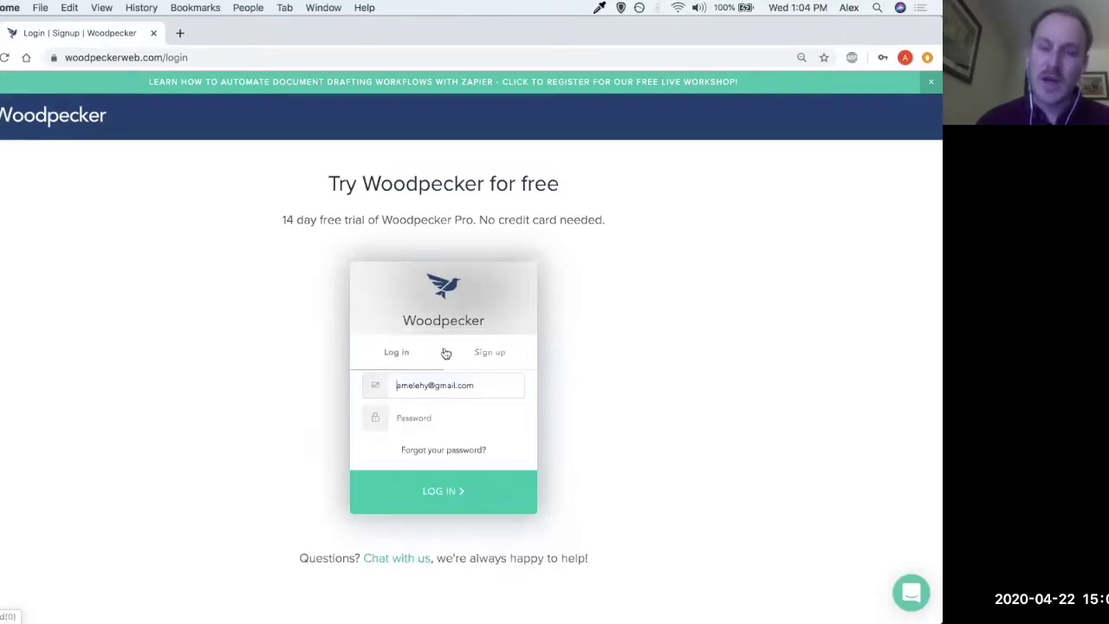
click(438, 489)
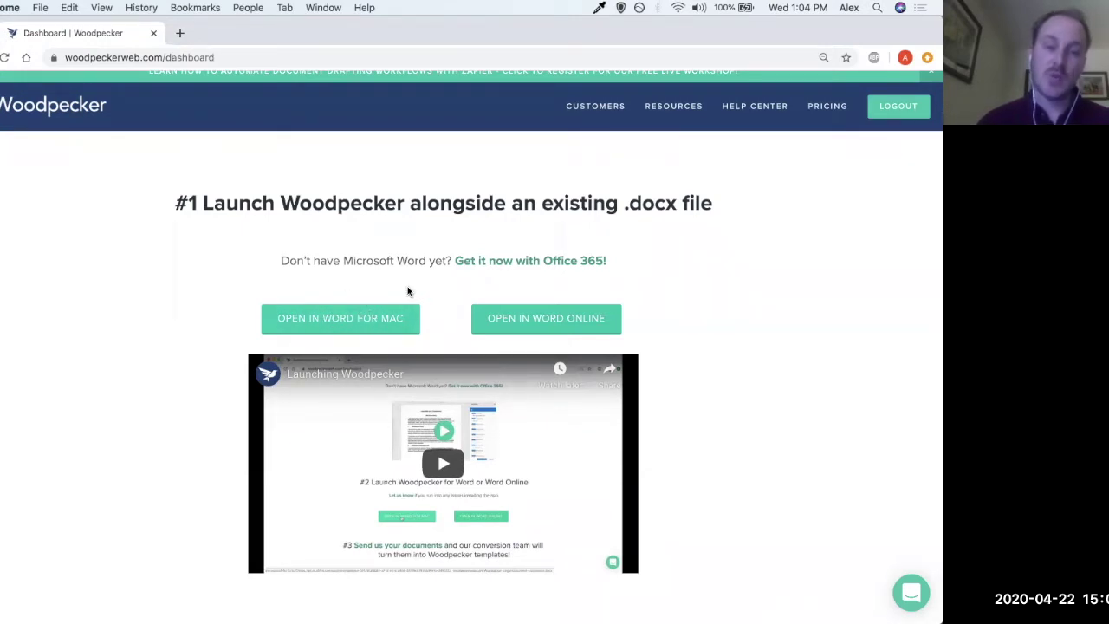
- Switch back to the Engagement Agreement NAT document in Word and have Woodpecker analyze it for fields
drag(468, 30, 468, 50)
double_click(467, 50)
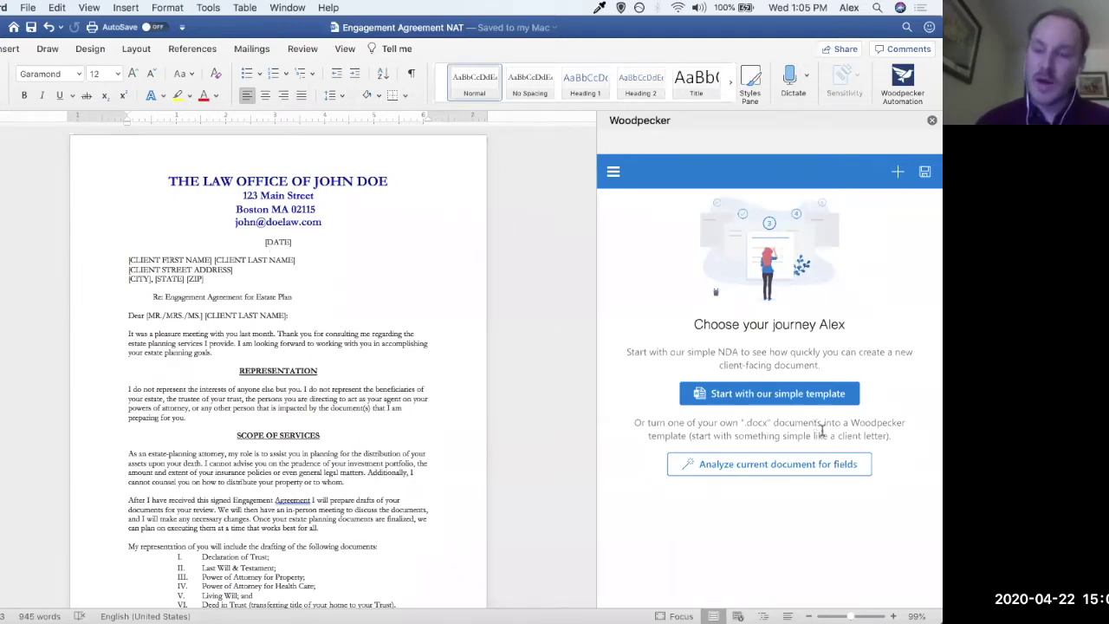
click(750, 464)
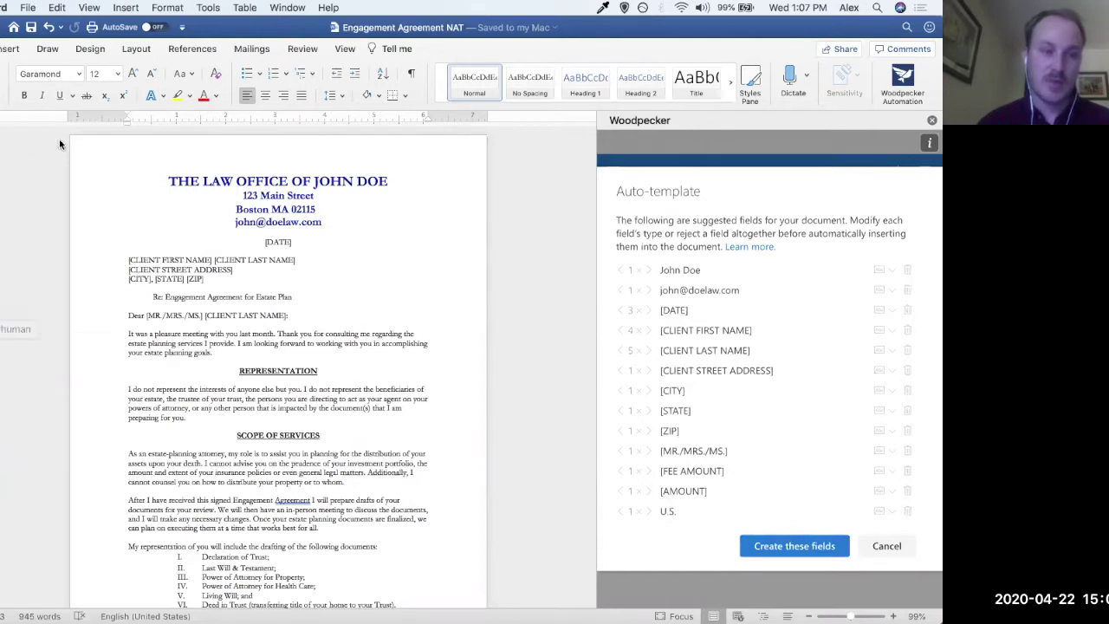
mouse_move(7, 356)
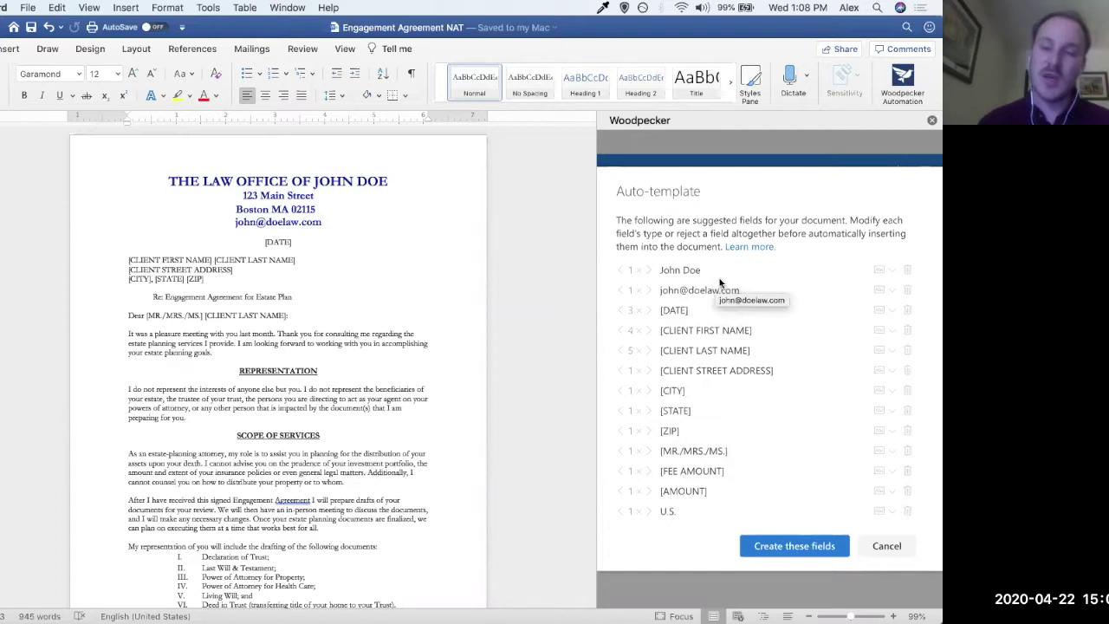
- Locate the suggested attorney name and e-mail fields in the document and reject both suggestions
click(649, 273)
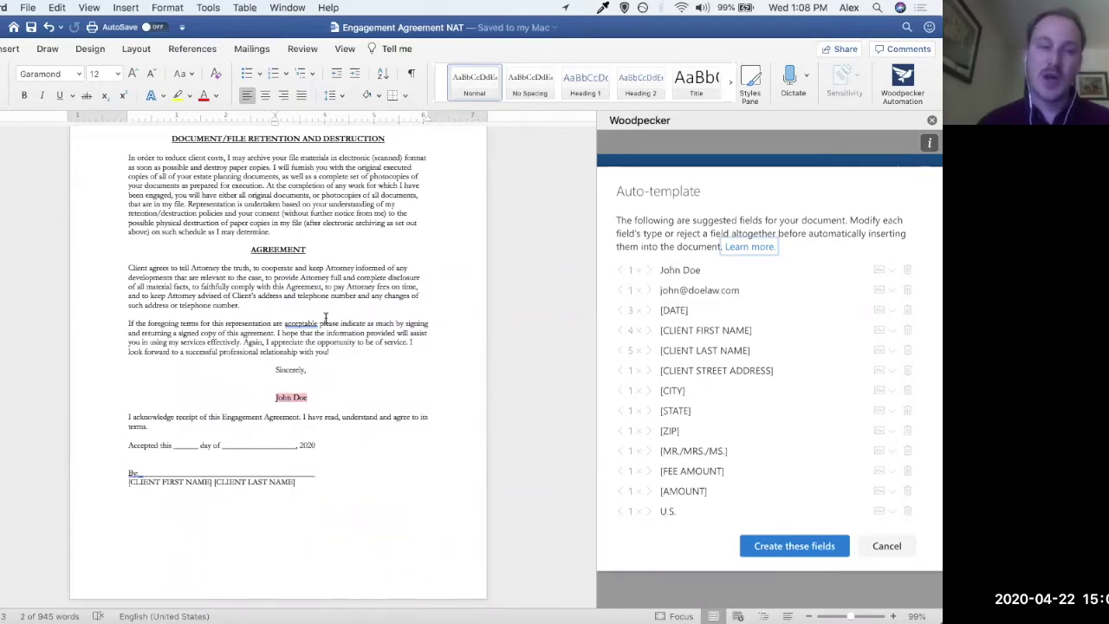
scroll(325, 318, up, 20)
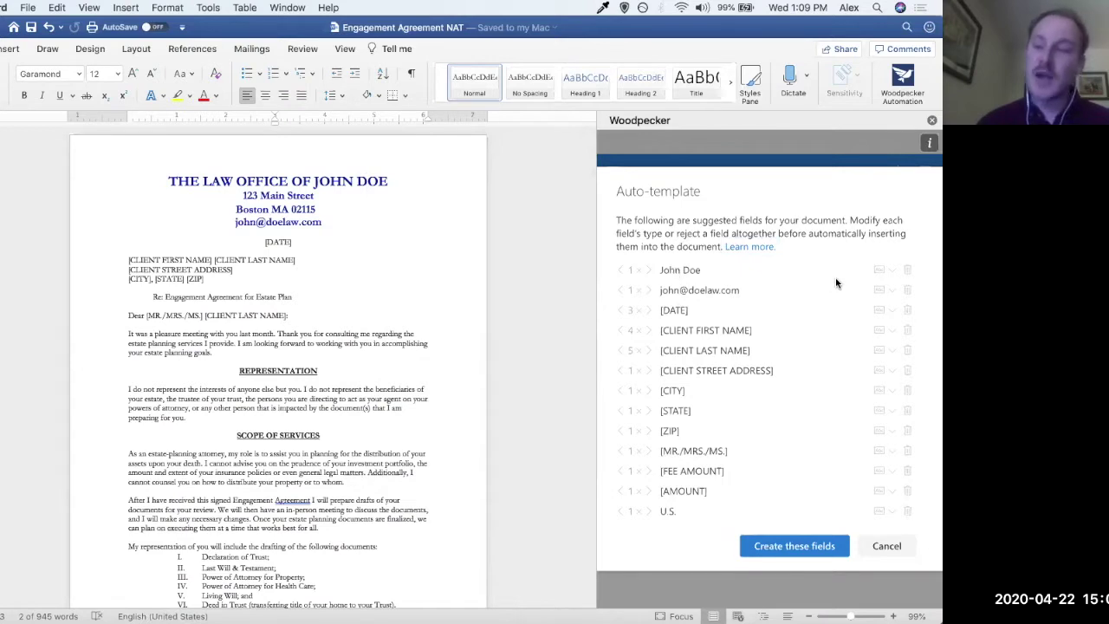
click(910, 272)
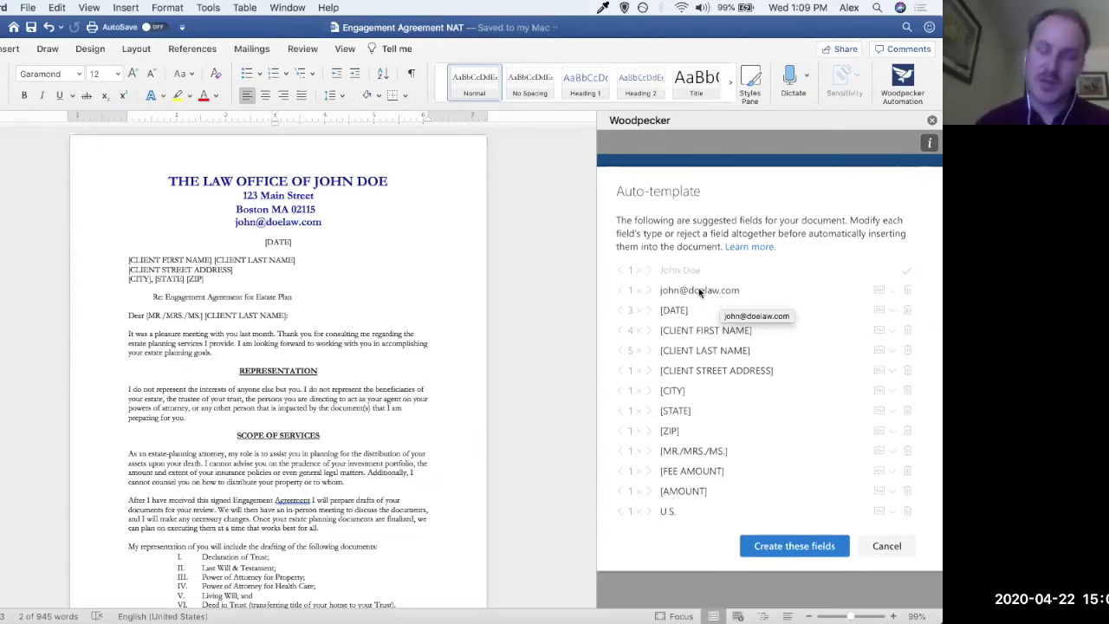
click(651, 296)
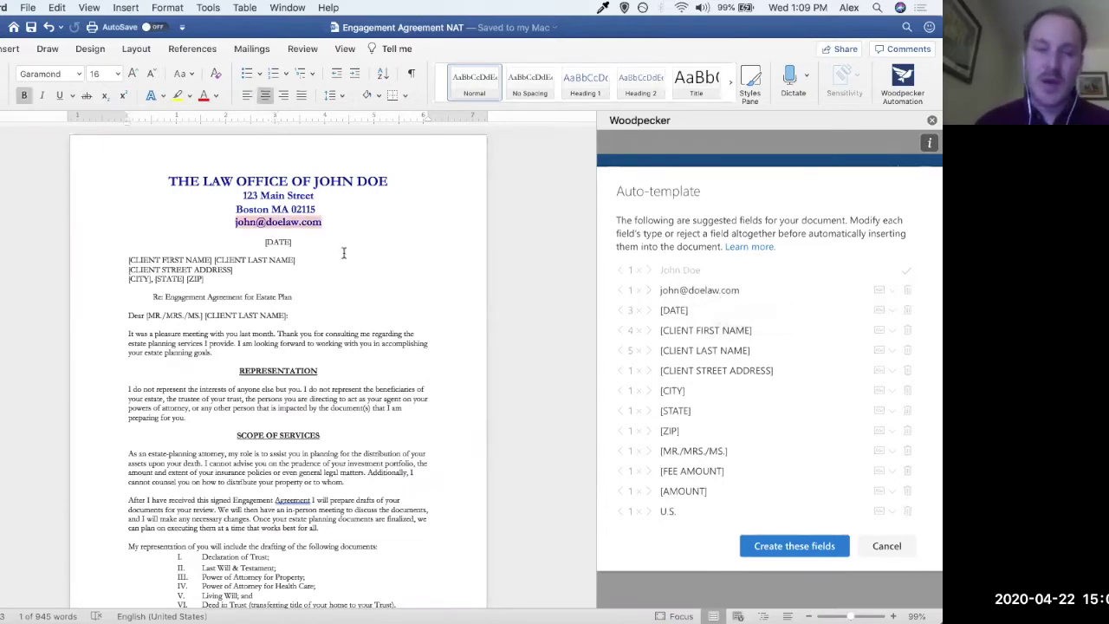
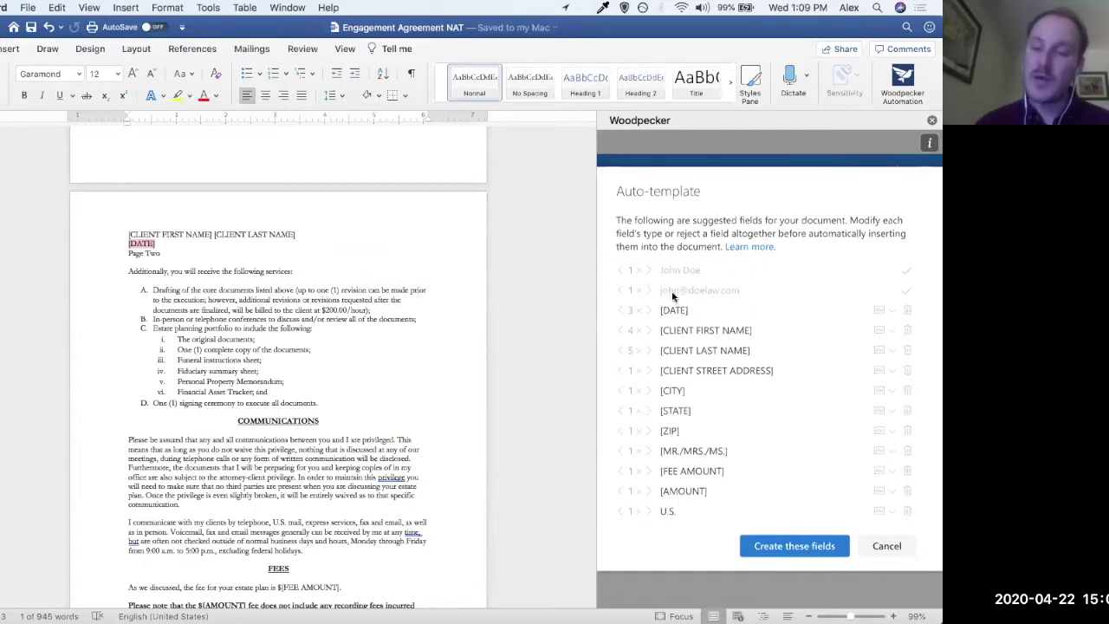
- Locate and reject the suggested U.S. field, and create the remaining suggested fields
click(648, 513)
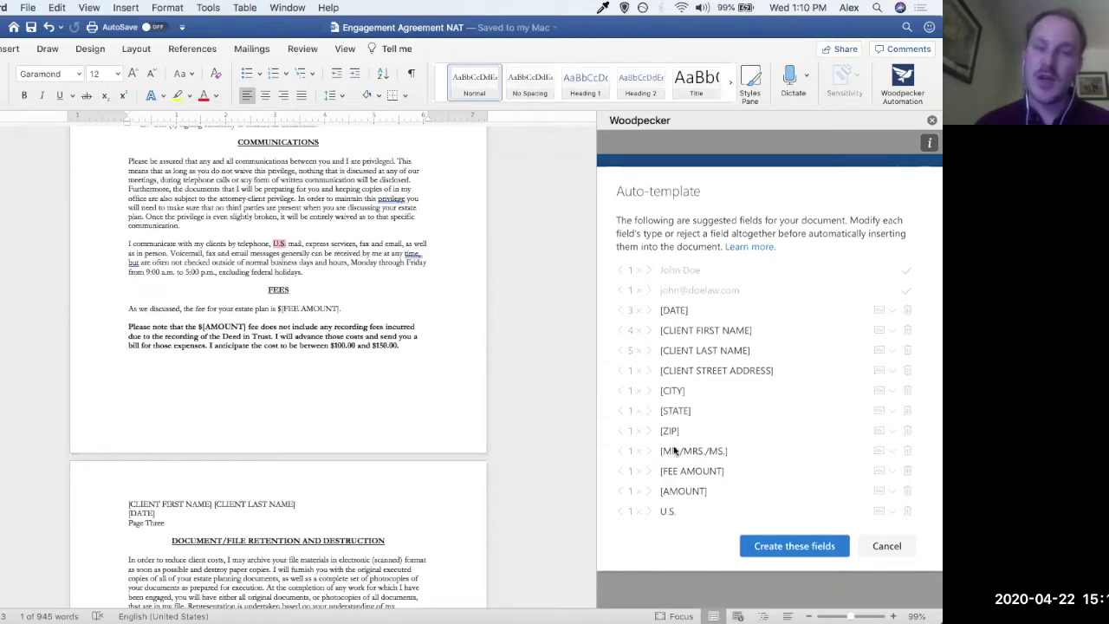
click(907, 513)
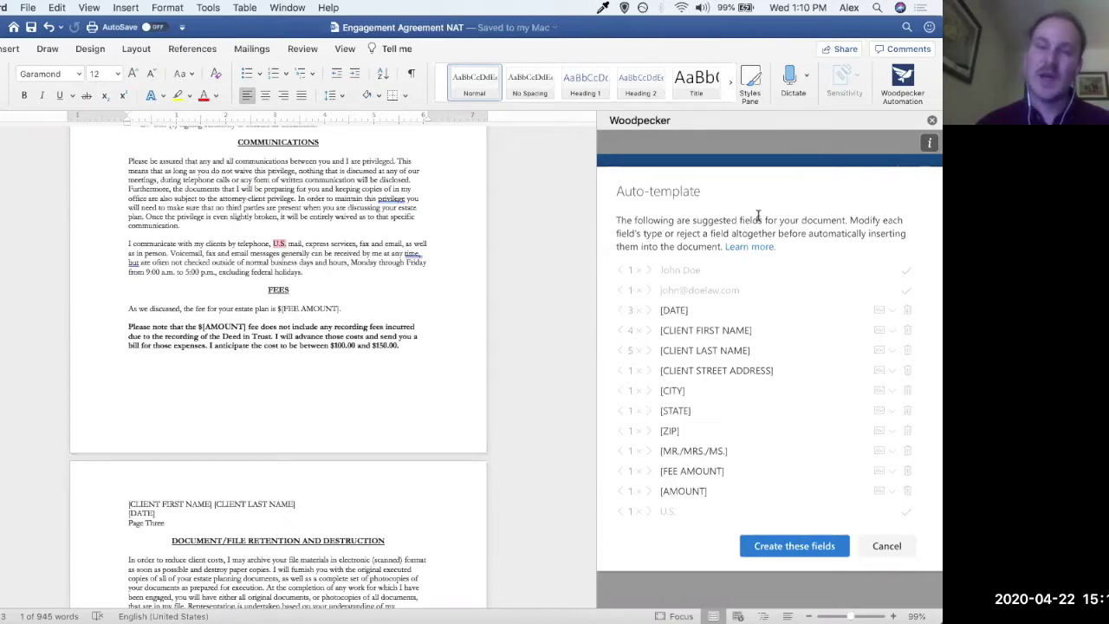
scroll(328, 271, up, 10)
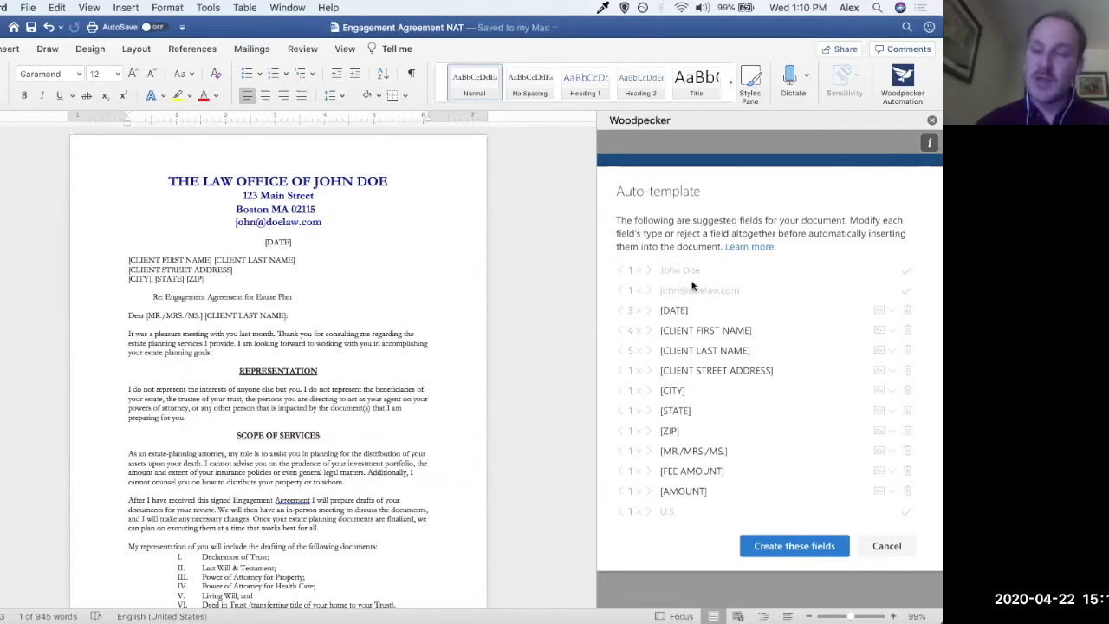
click(782, 547)
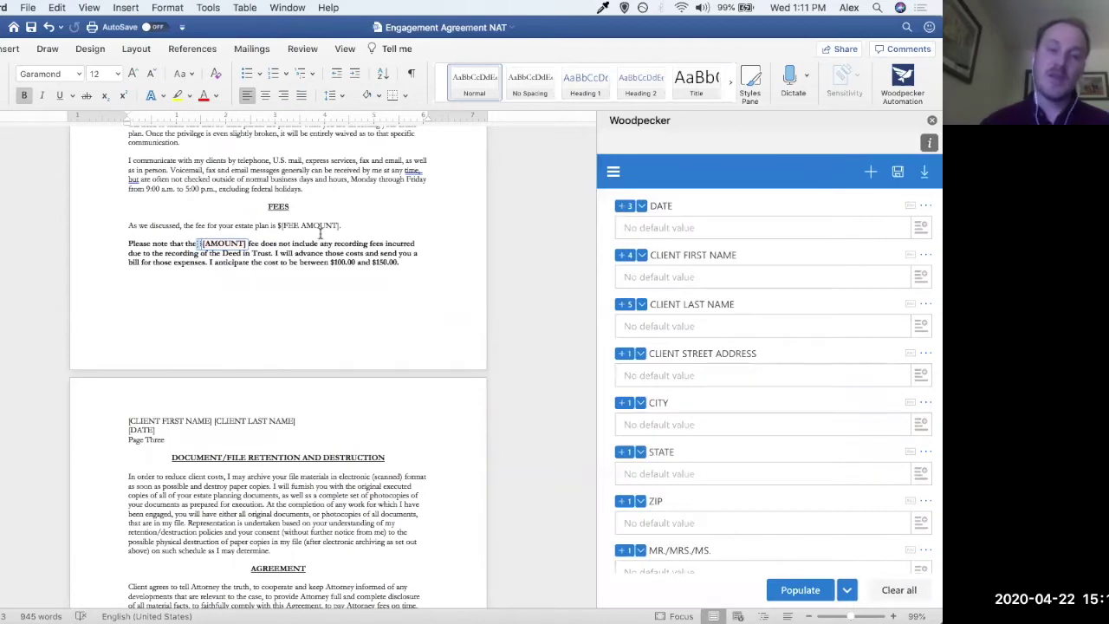
- Widen the Woodpecker pane beside the engagement letter
scroll(321, 232, up, 3)
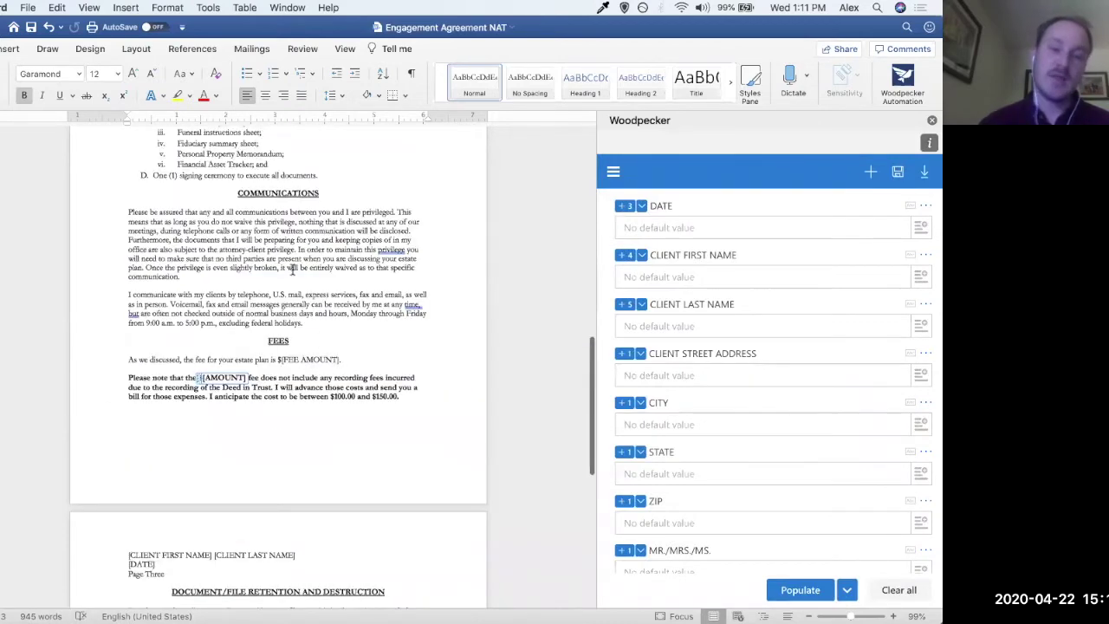
scroll(292, 271, up, 10)
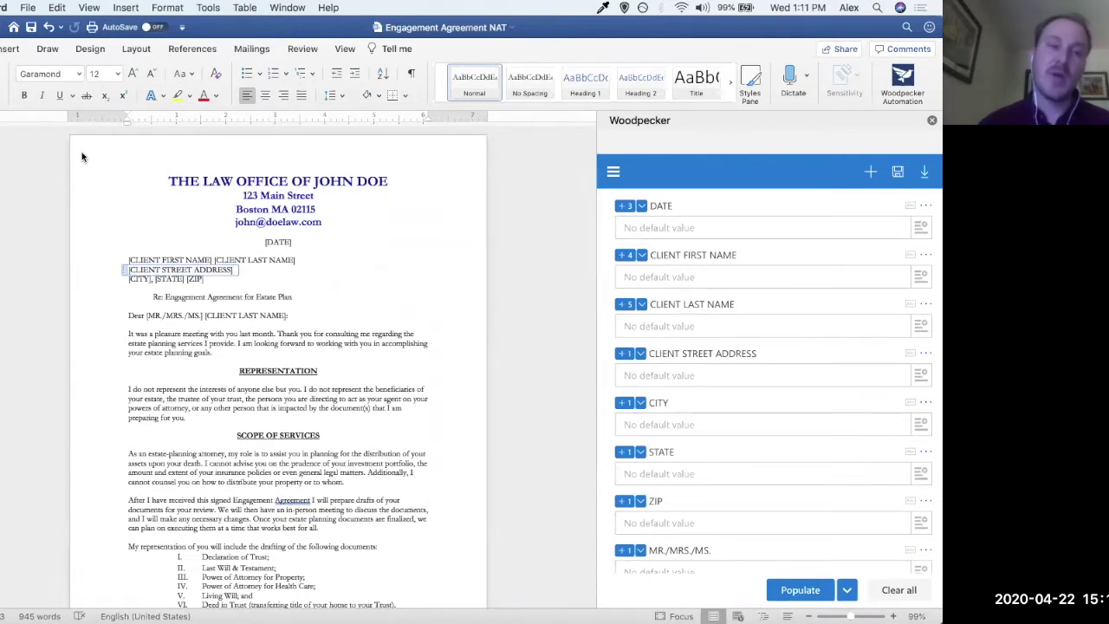
click(317, 305)
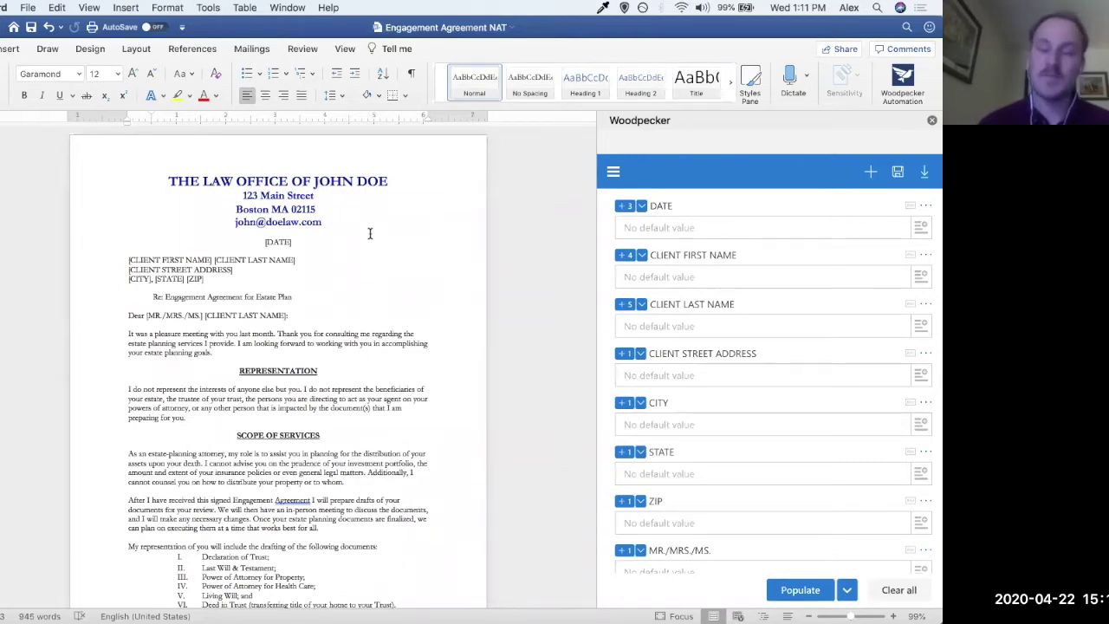
drag(595, 280, 533, 282)
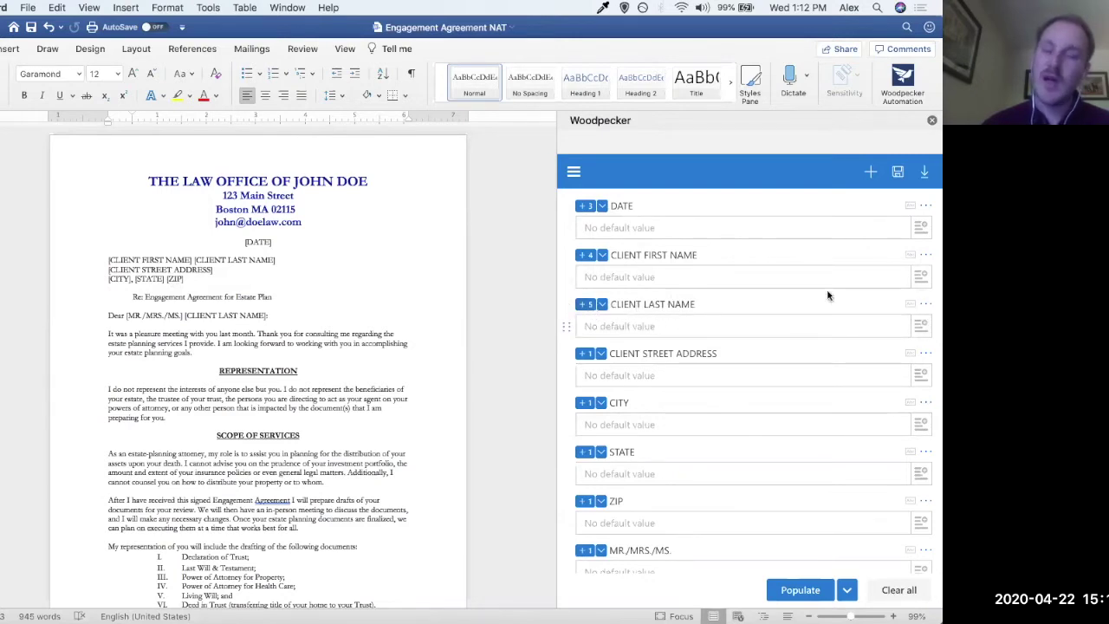
- Examine the actions available for the CLIENT LAST NAME and MR./MRS./MS. fields without applying any
click(926, 305)
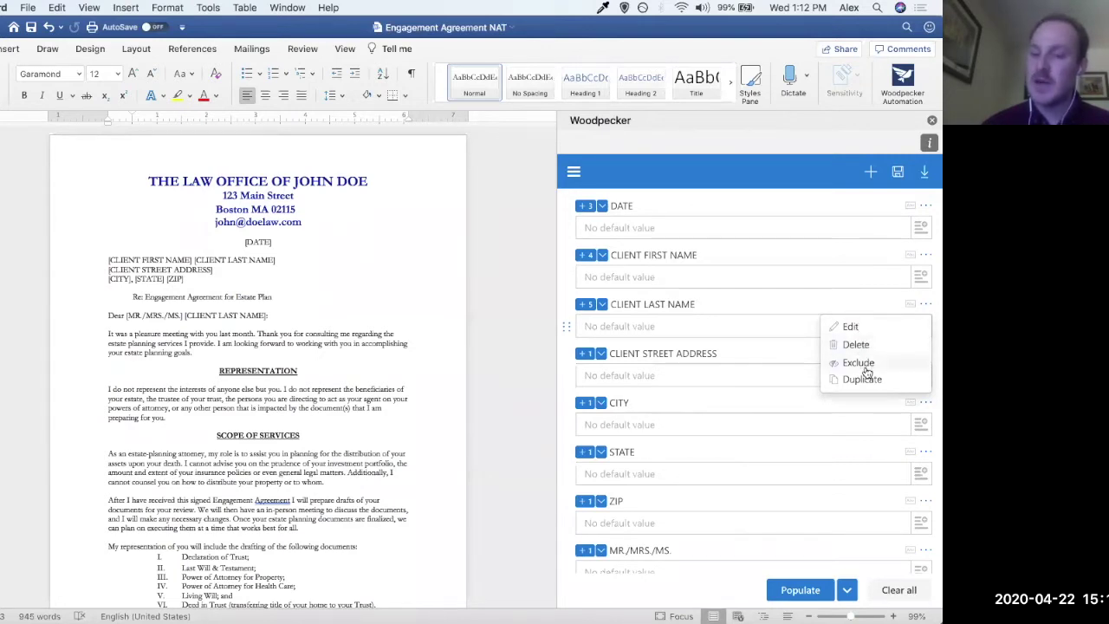
click(870, 307)
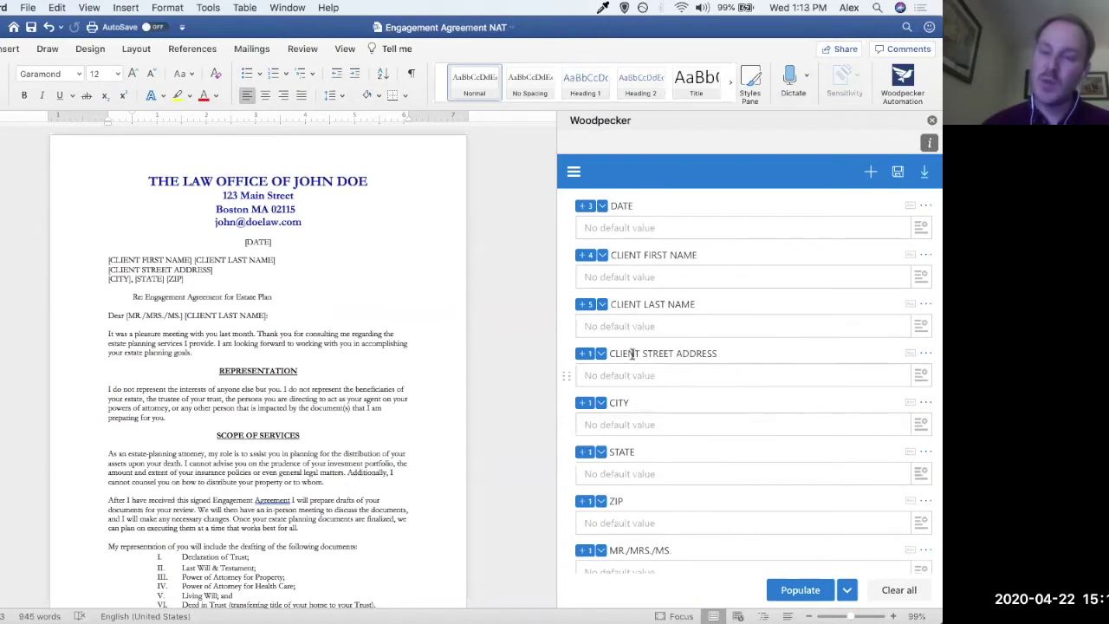
scroll(639, 373, down, 2)
scroll(639, 373, down, 2)
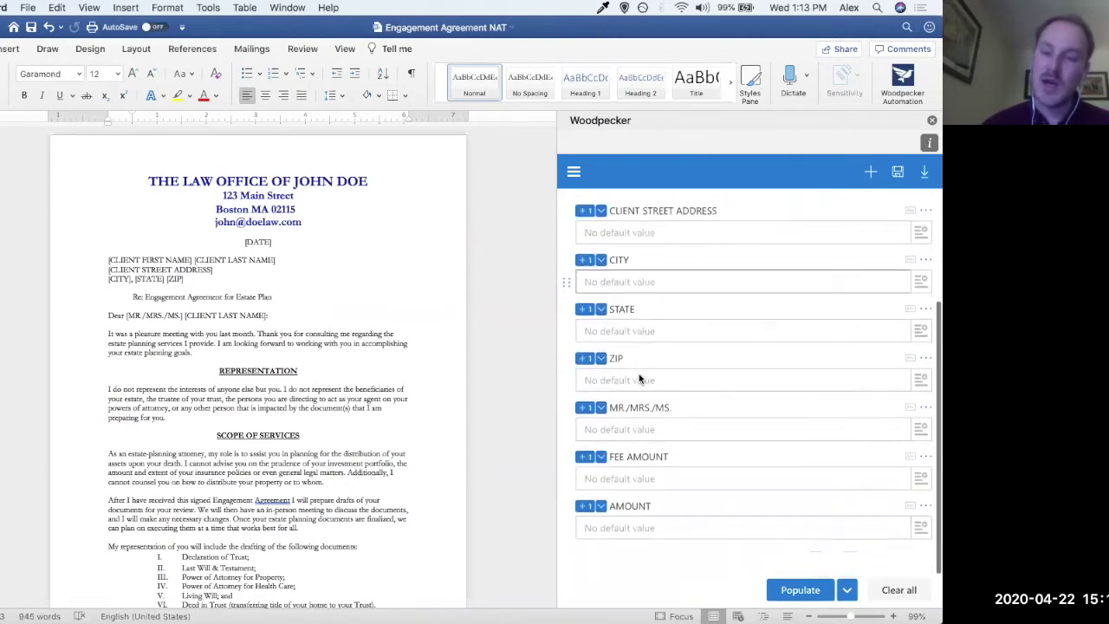
click(641, 409)
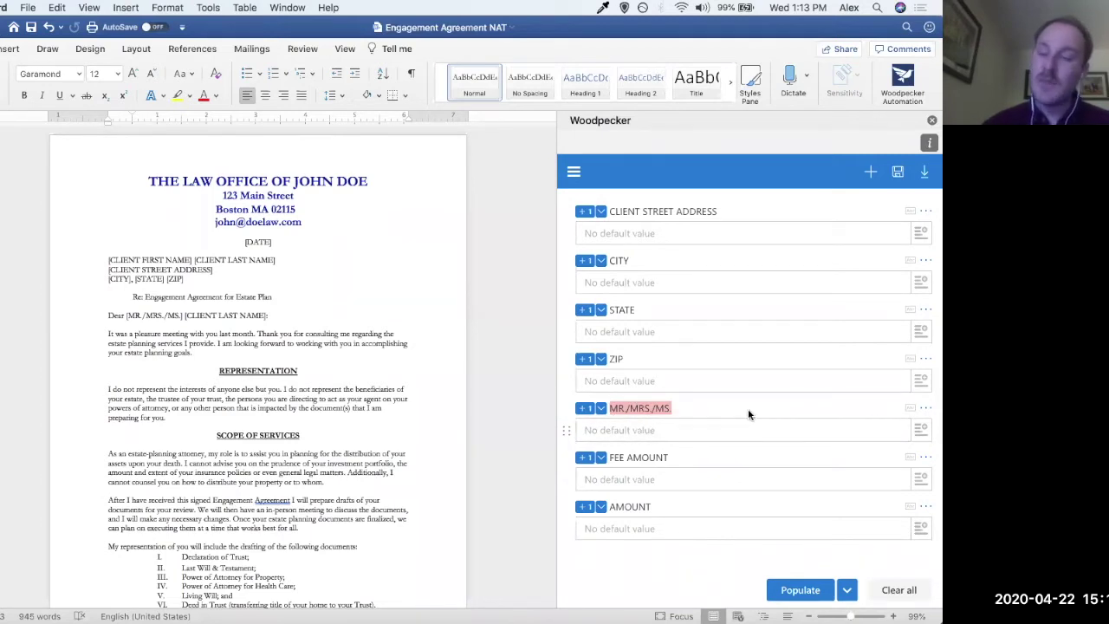
click(926, 411)
click(873, 415)
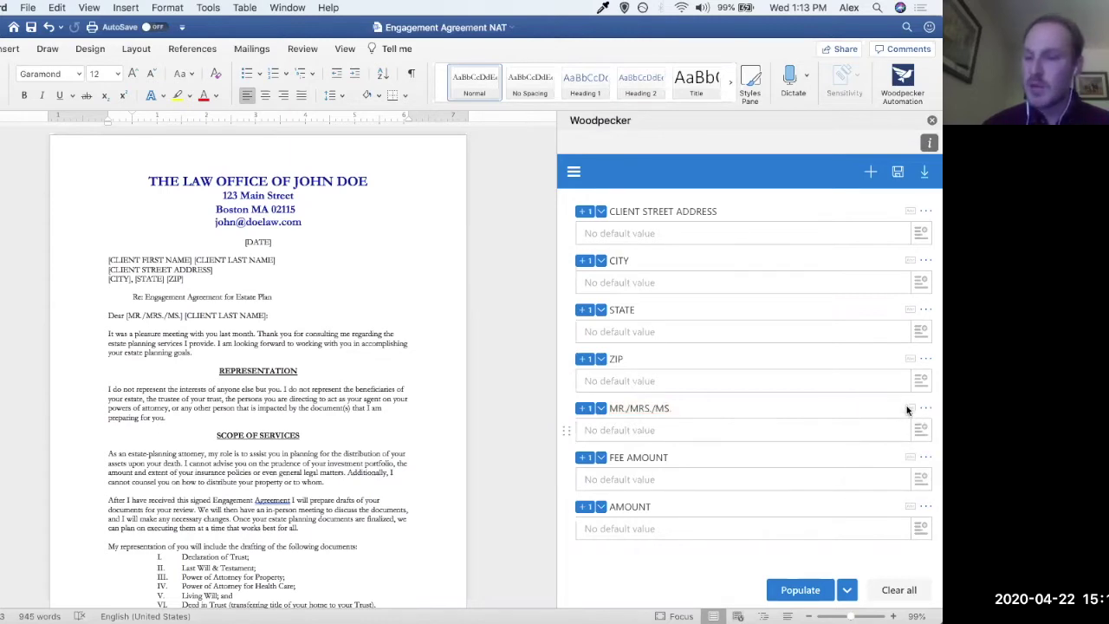
text(.)
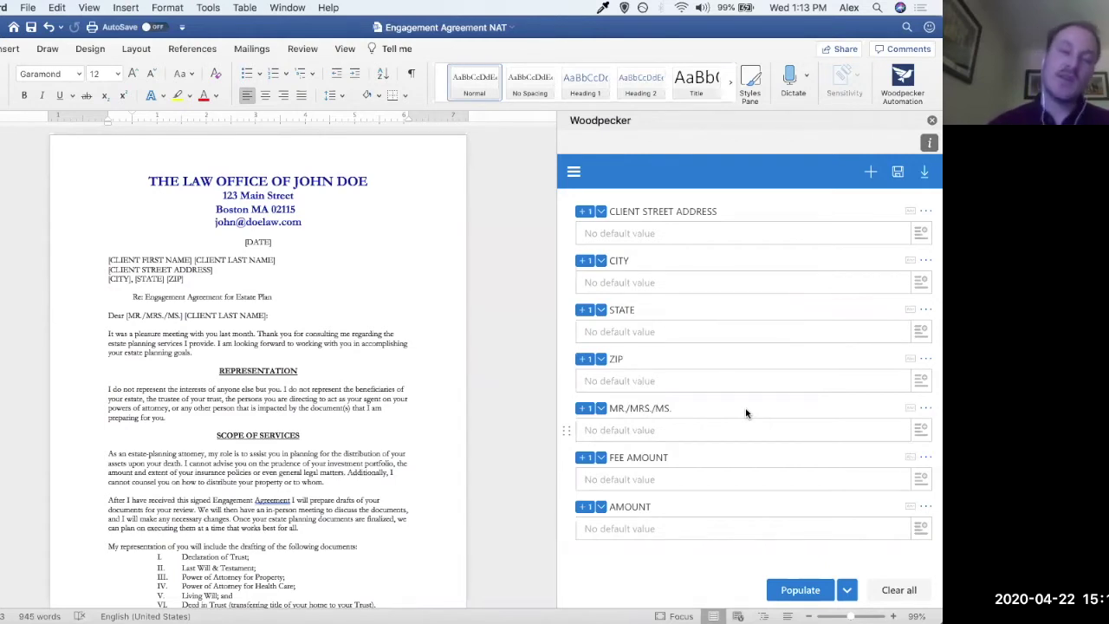
click(647, 436)
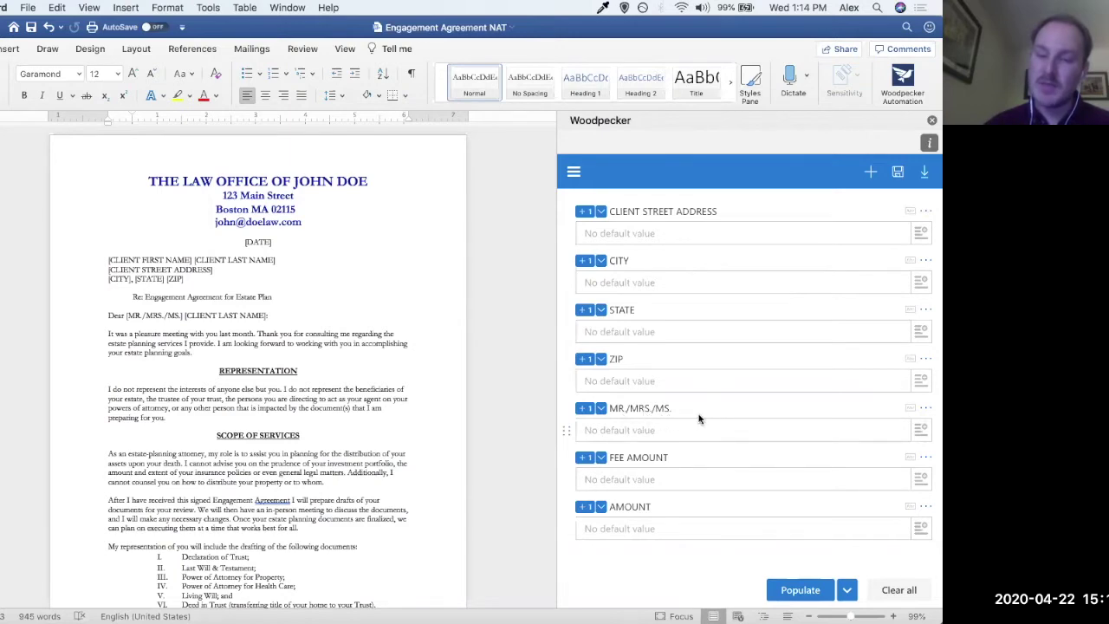
- Exclude the MR./MRS./MS. field from the template's fields, and include it again
click(925, 409)
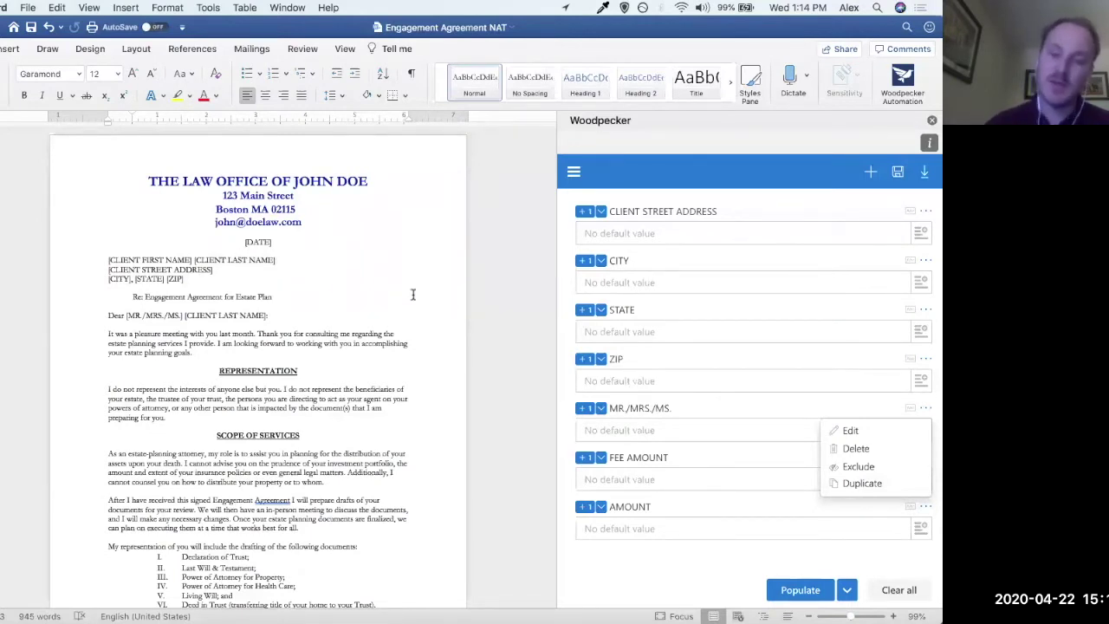
click(854, 468)
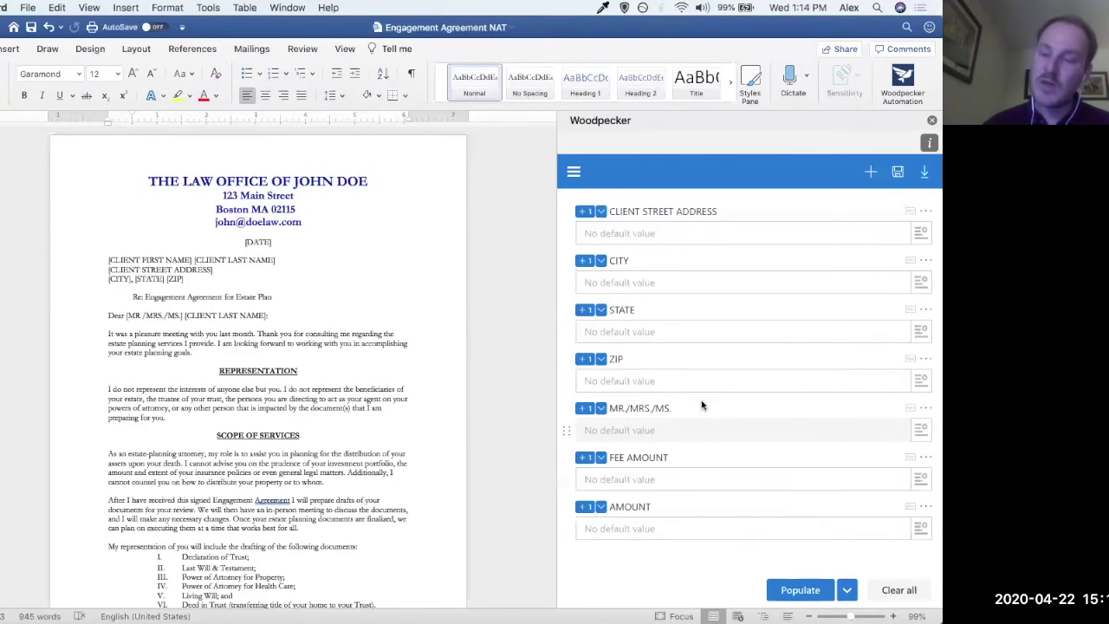
click(797, 591)
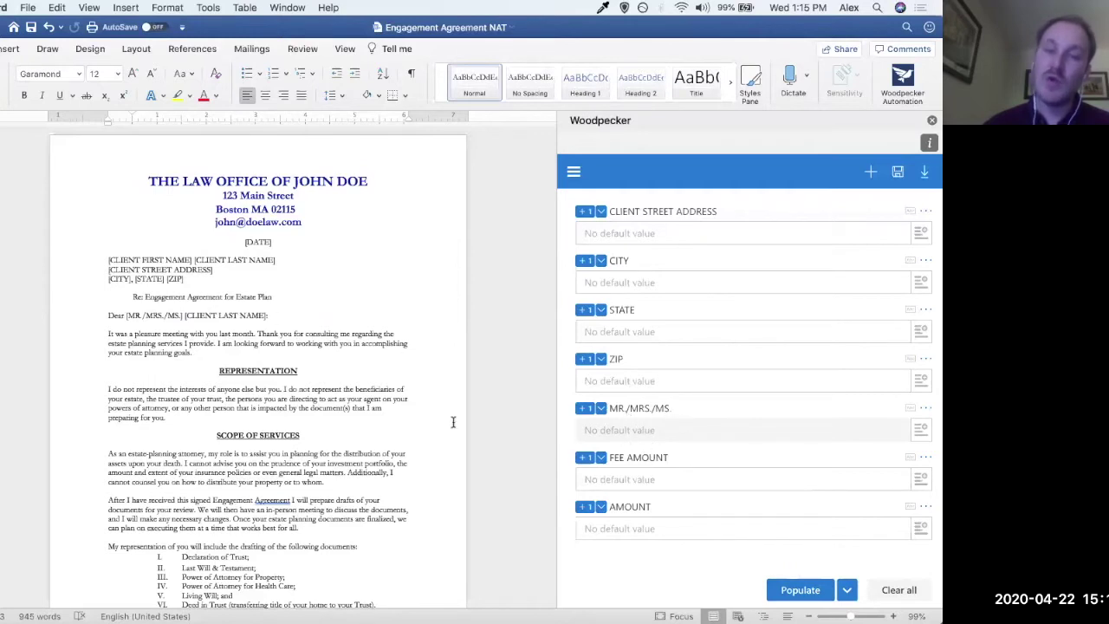
click(925, 409)
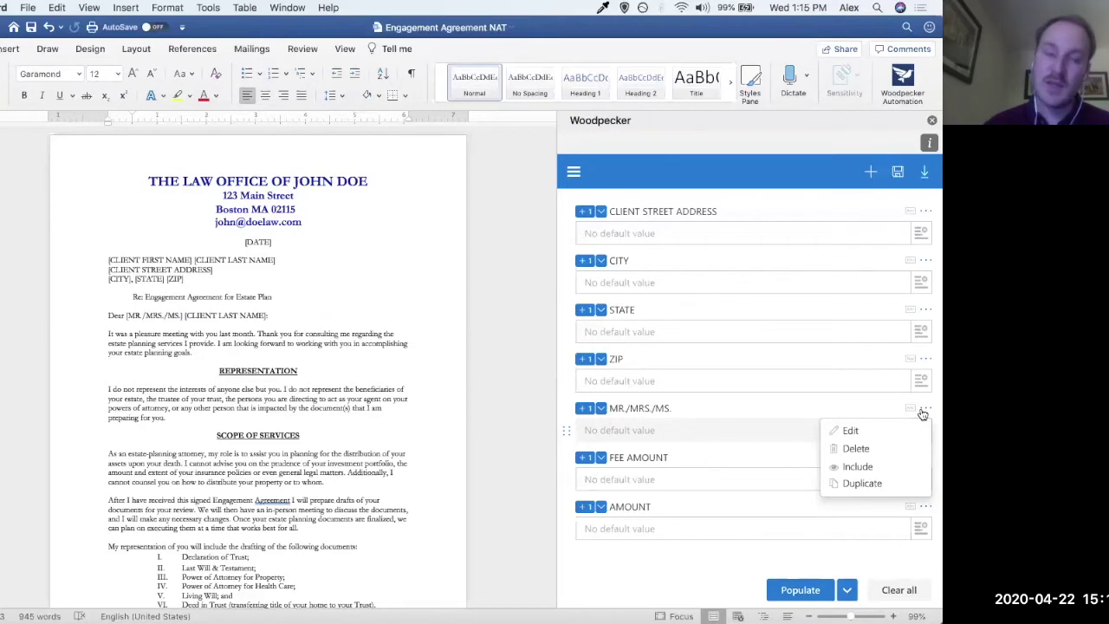
click(862, 466)
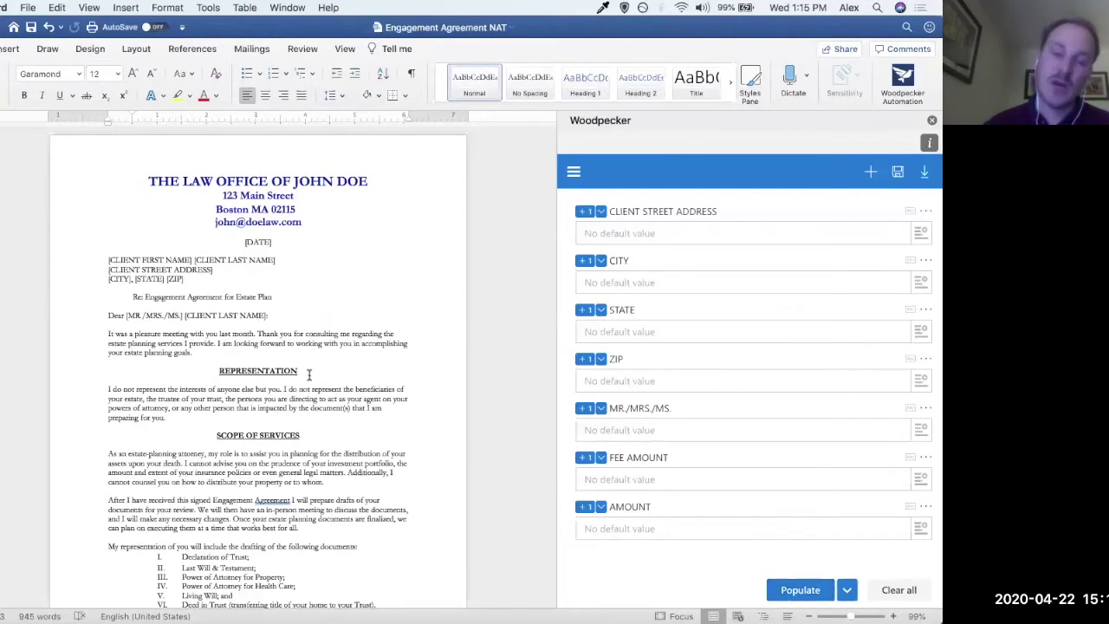
- Try duplicating the MR./MRS./MS. field and discard the copy
click(926, 408)
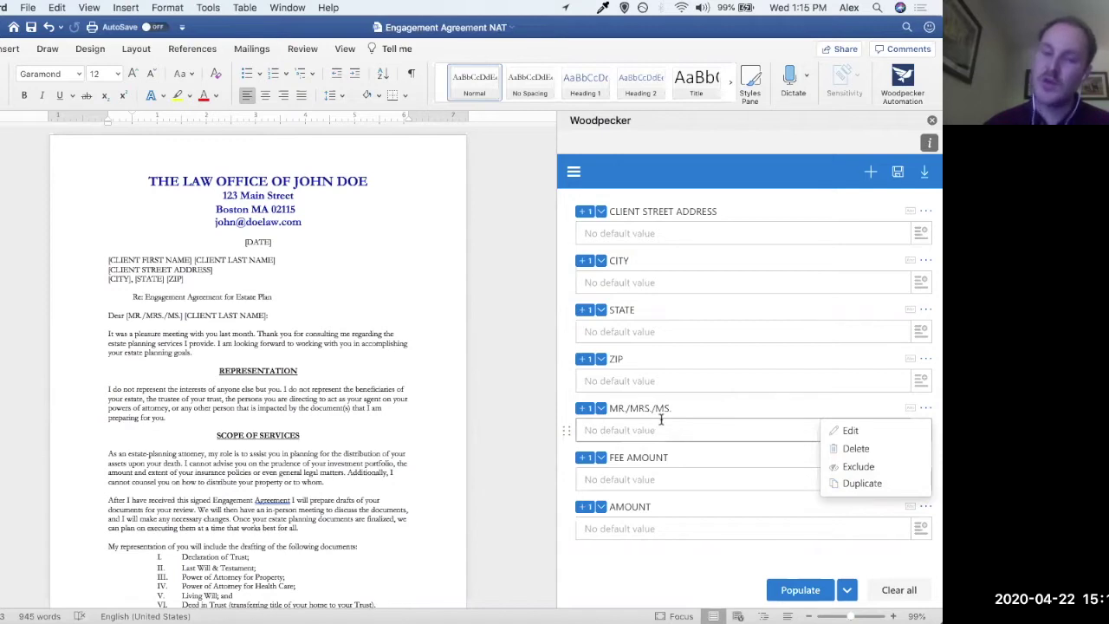
click(858, 484)
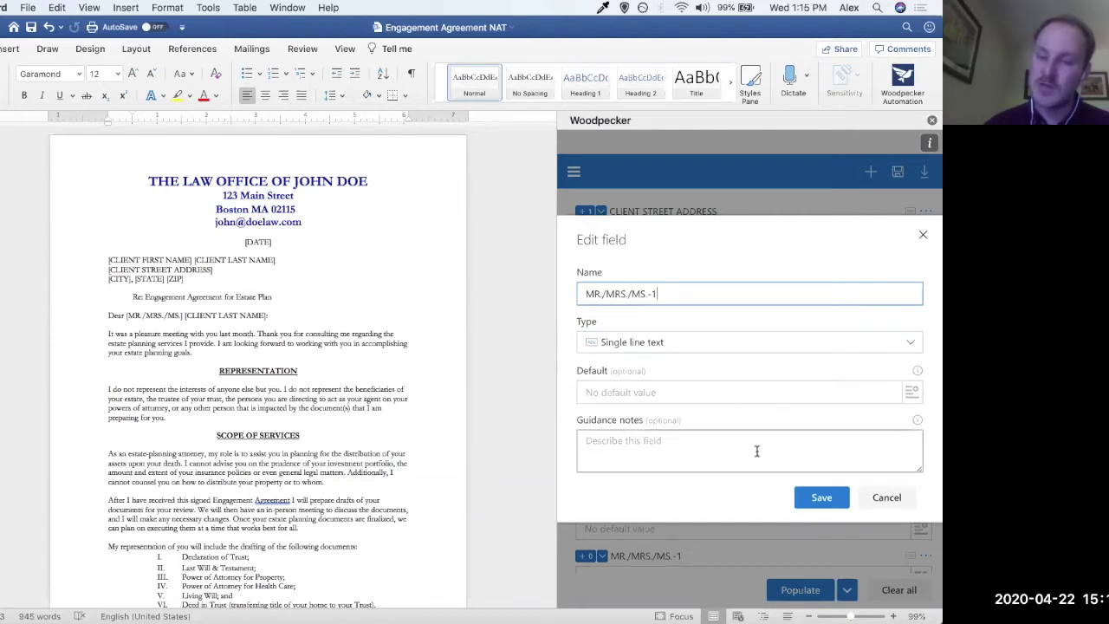
click(888, 498)
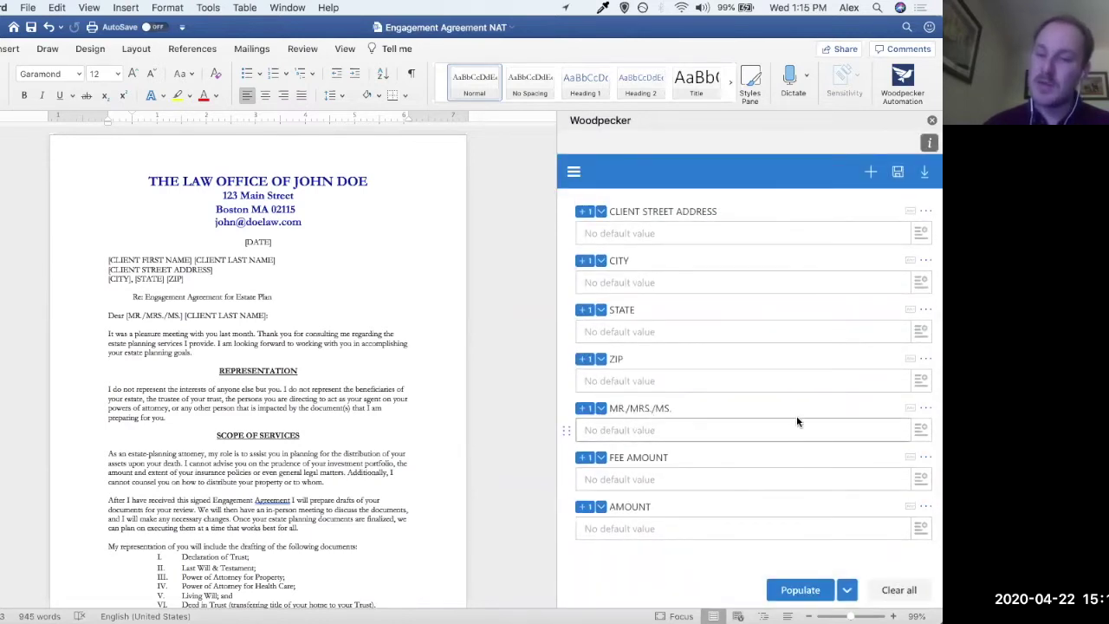
- Rename the MR./MRS./MS. field to "Salutation" in its field settings
click(925, 408)
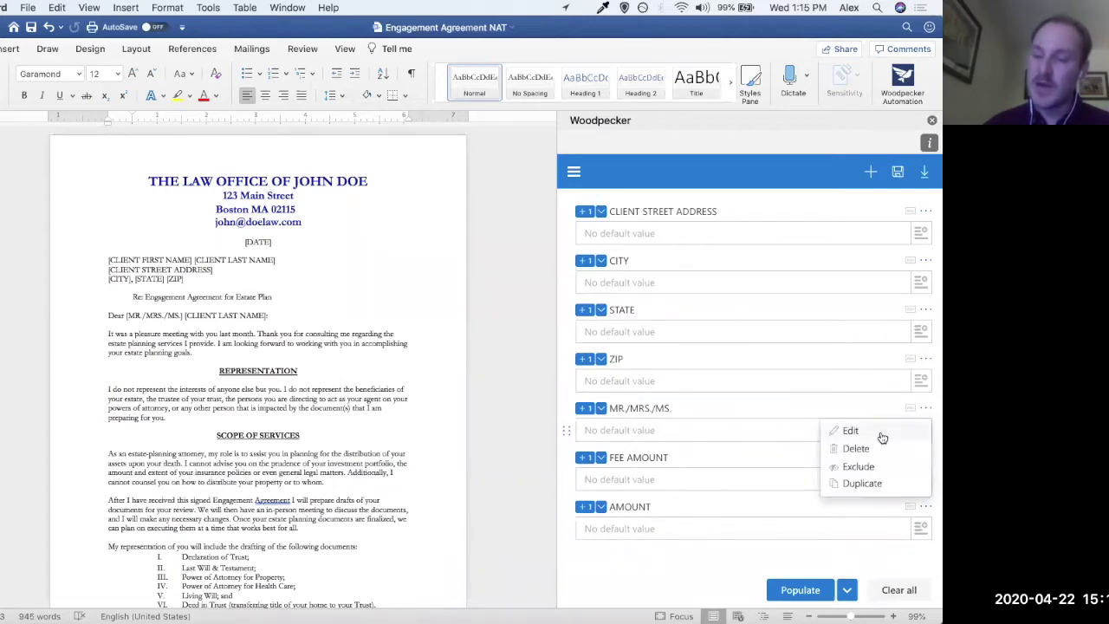
click(883, 438)
triple_click(645, 294)
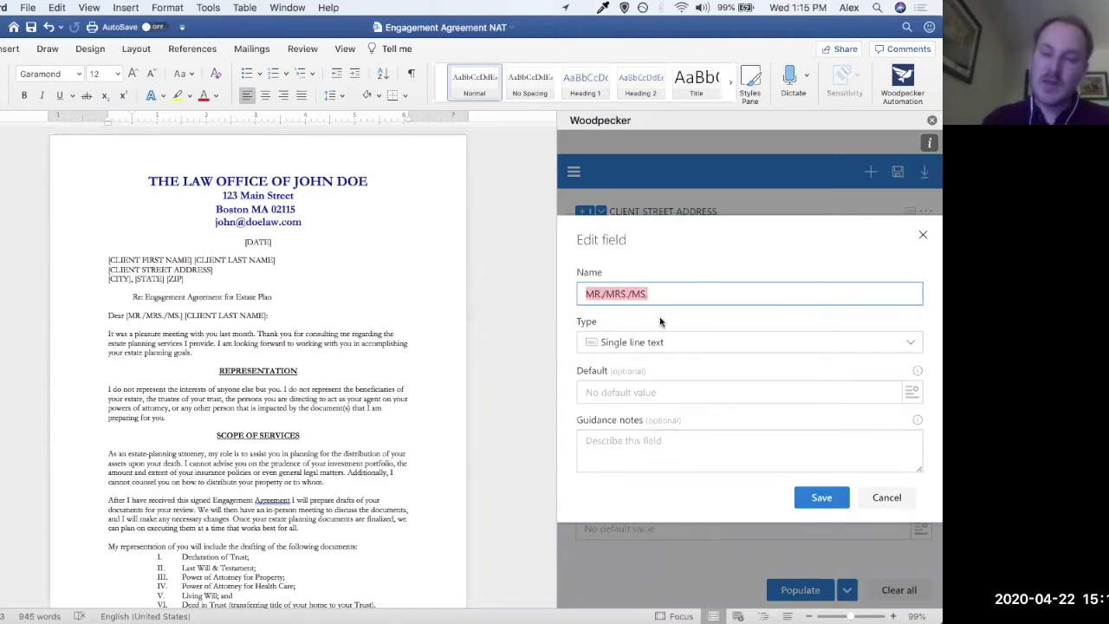
text(Salutation)
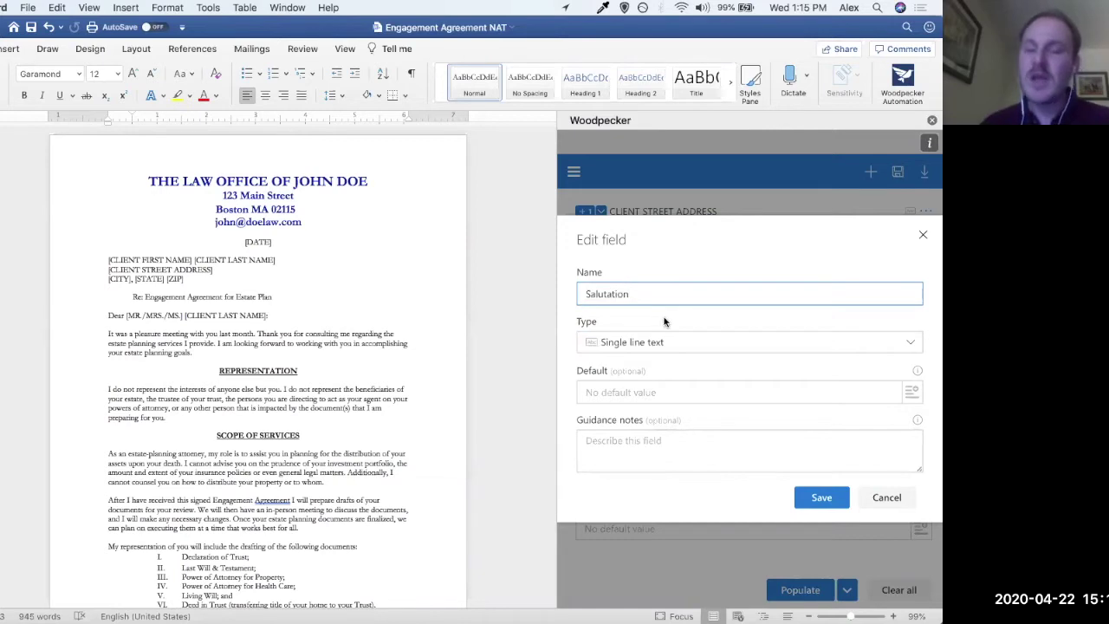
- Try the Rich text and Date types on the Salutation field and examine the available date formats without choosing another
click(627, 344)
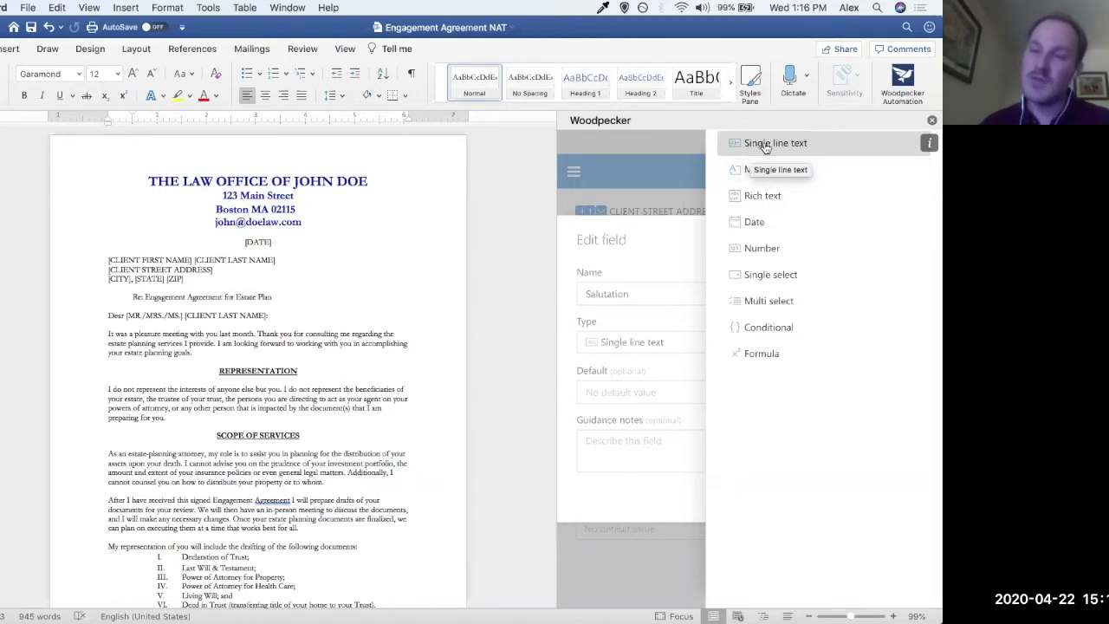
click(757, 198)
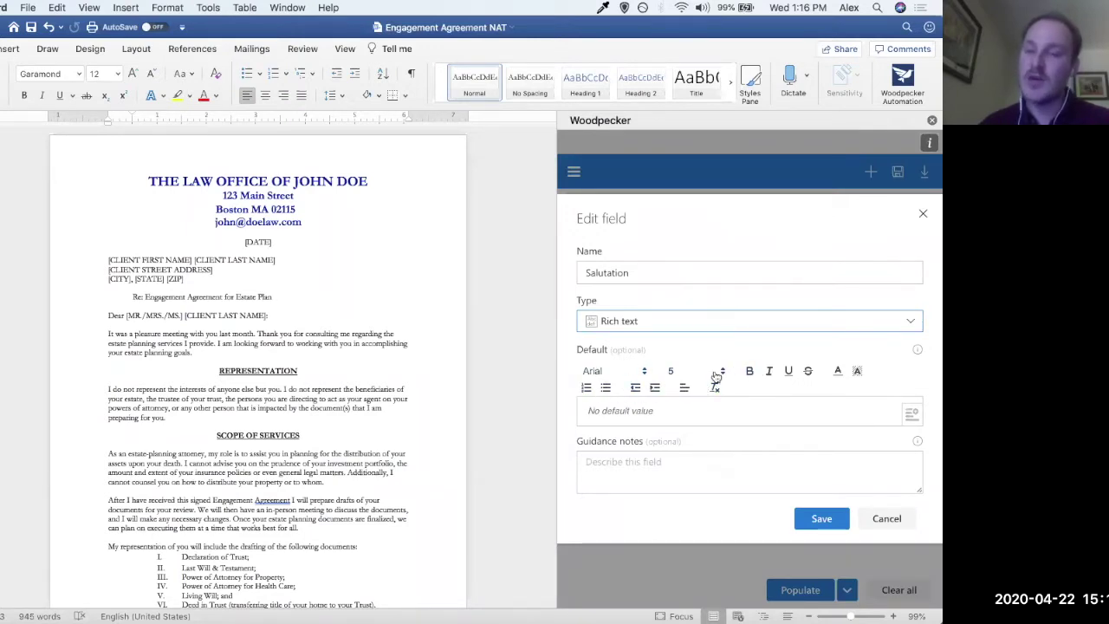
click(743, 321)
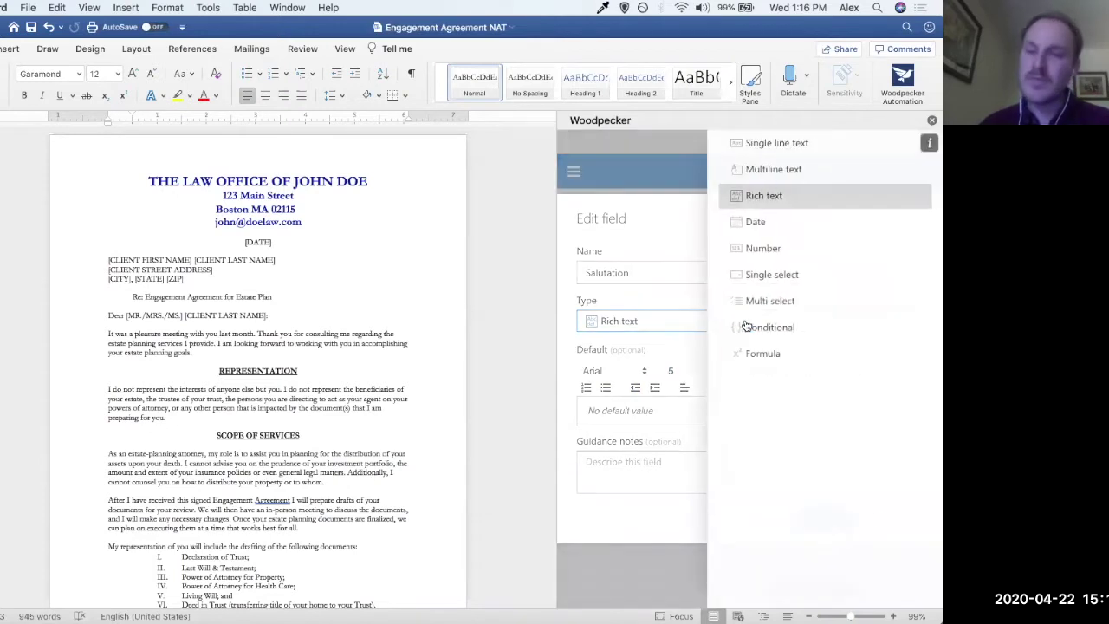
click(790, 230)
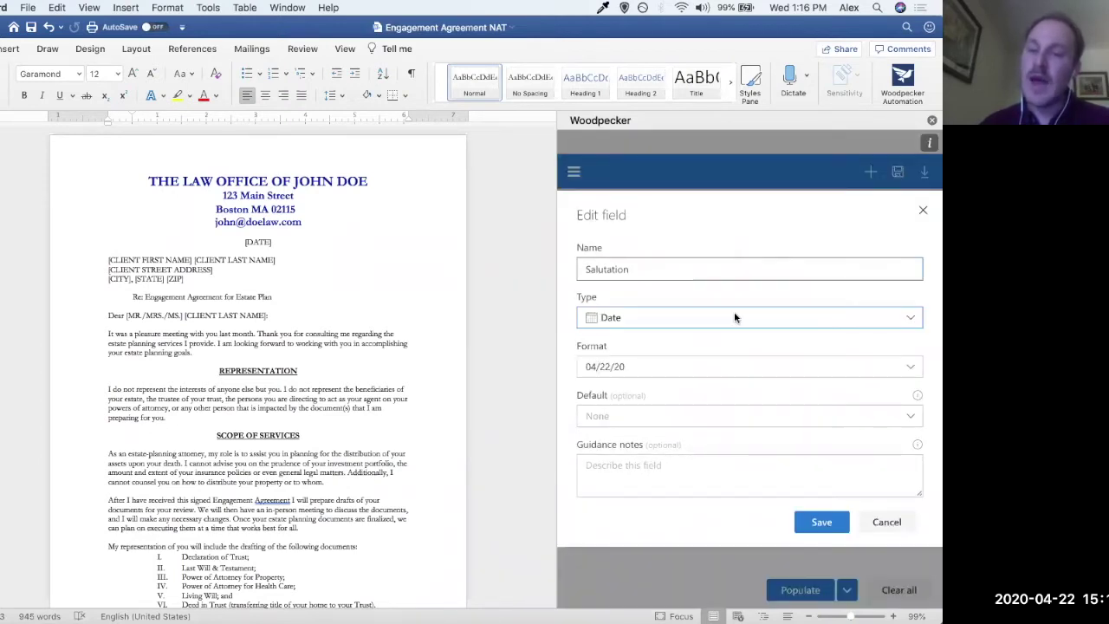
click(707, 377)
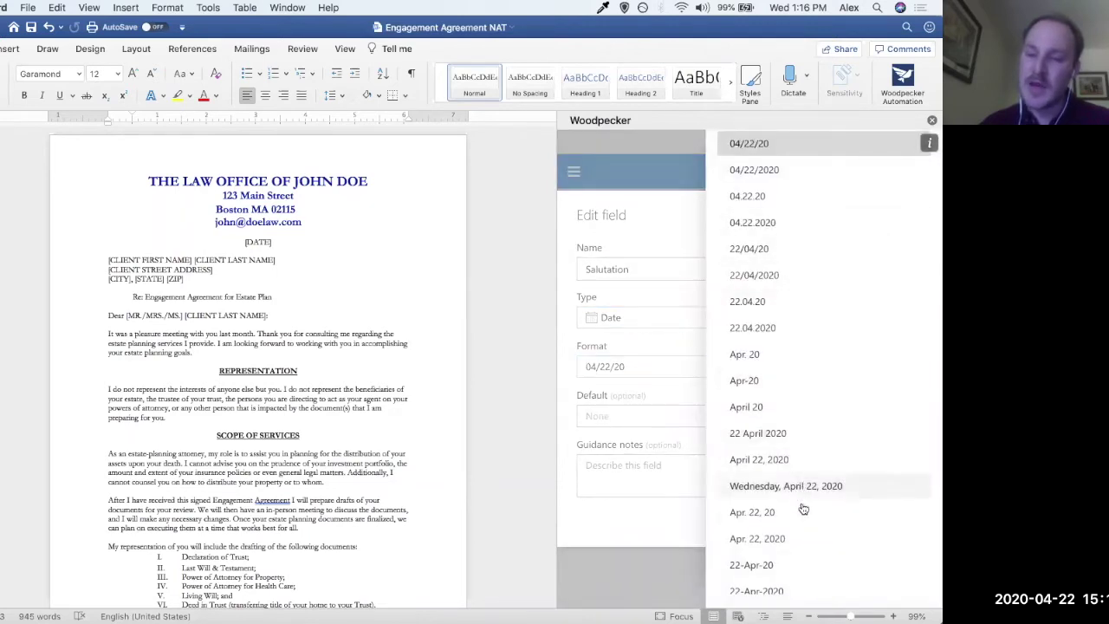
scroll(803, 323, down, 5)
scroll(802, 389, up, 3)
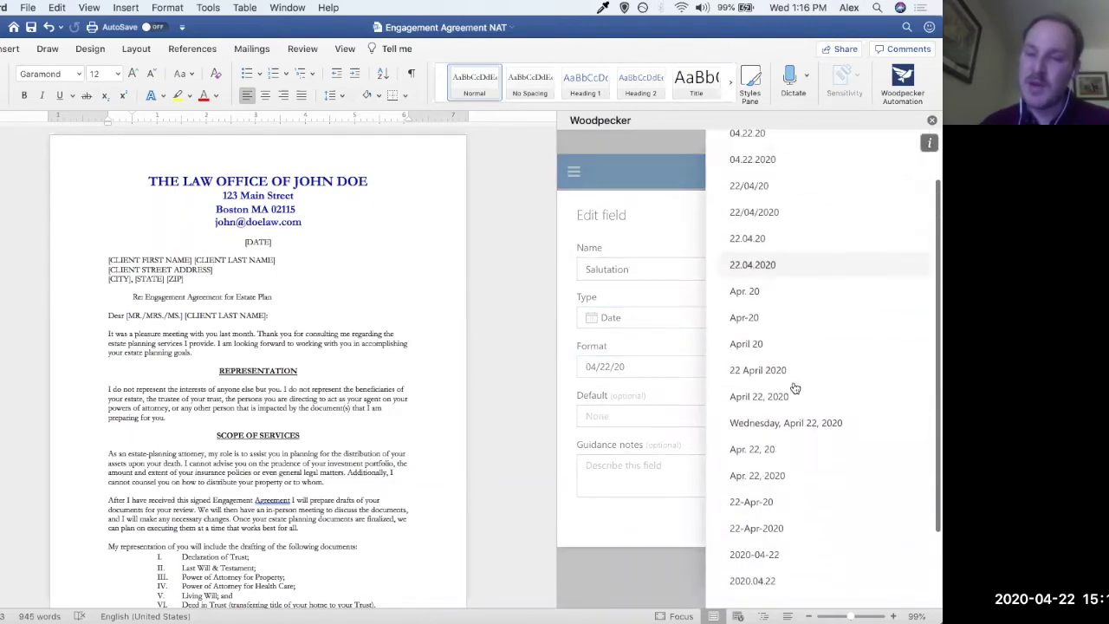
click(660, 350)
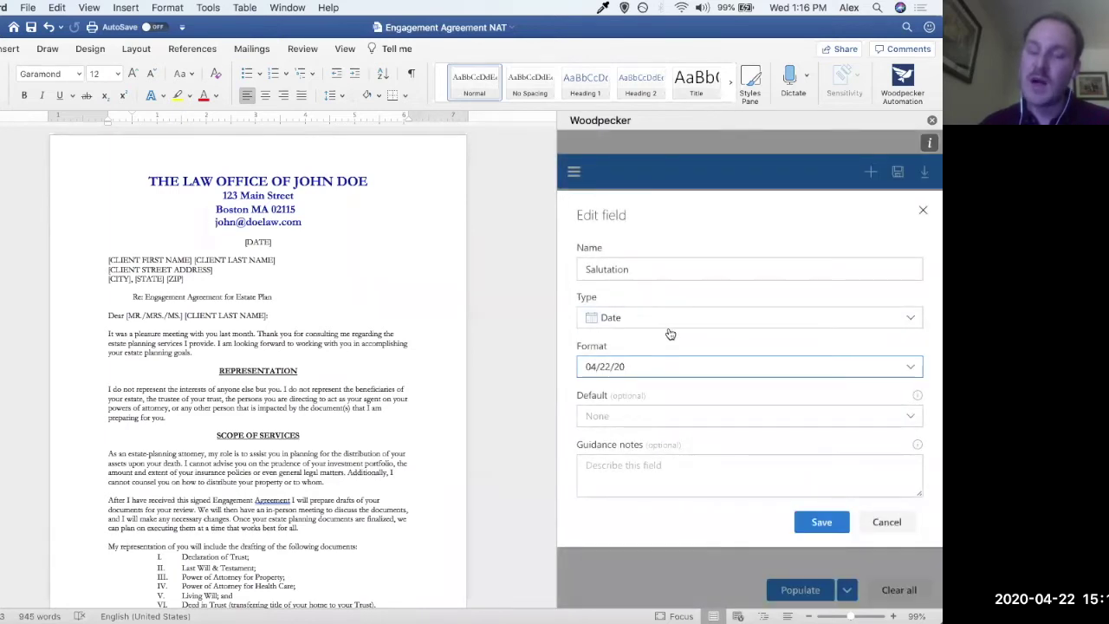
- Make the Salutation field a Single select with the choices "Mr.", "Ms." and "Mrs."
click(665, 328)
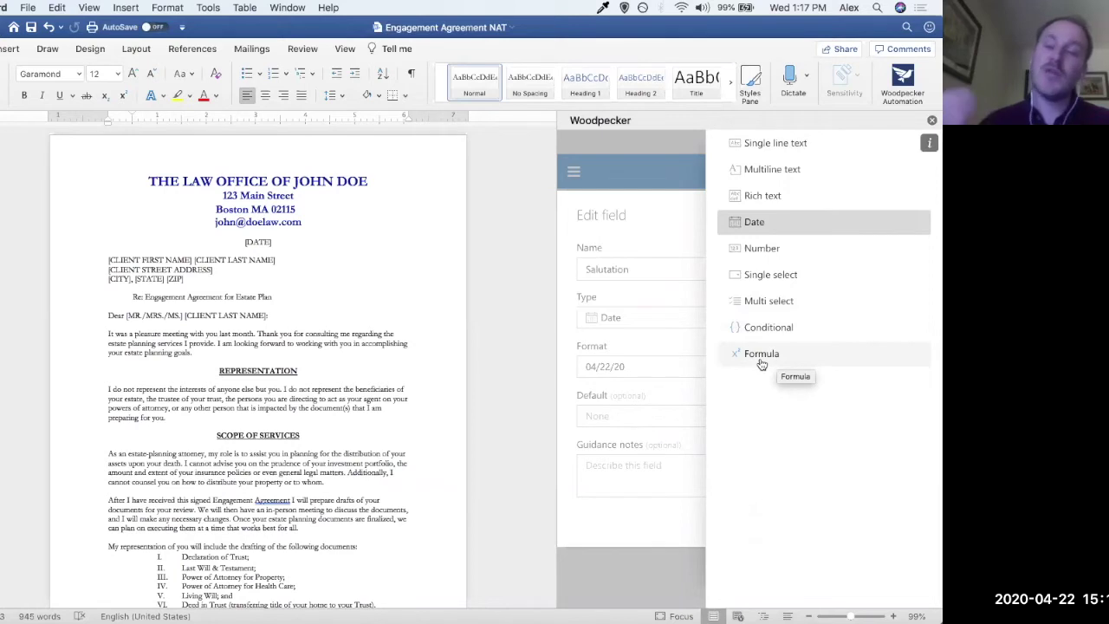
click(780, 275)
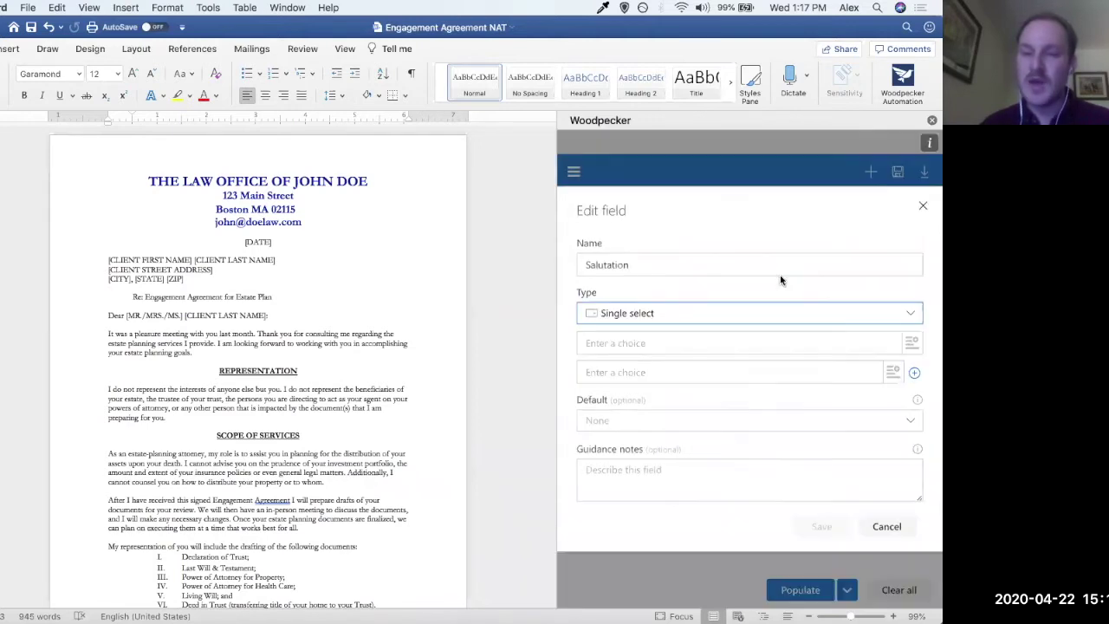
click(669, 342)
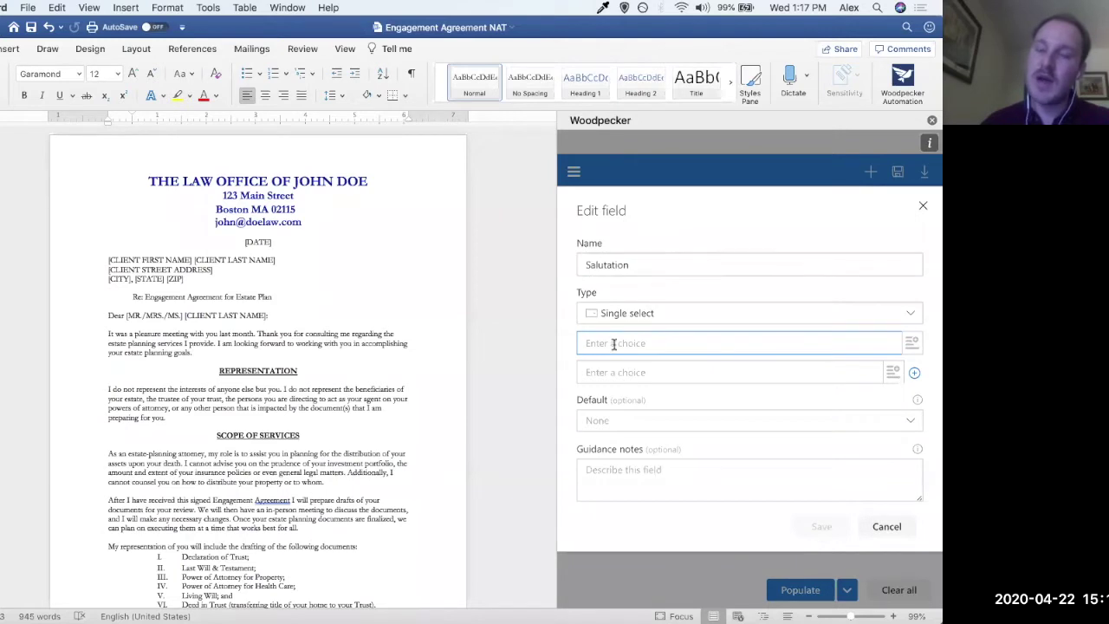
text(Mr.)
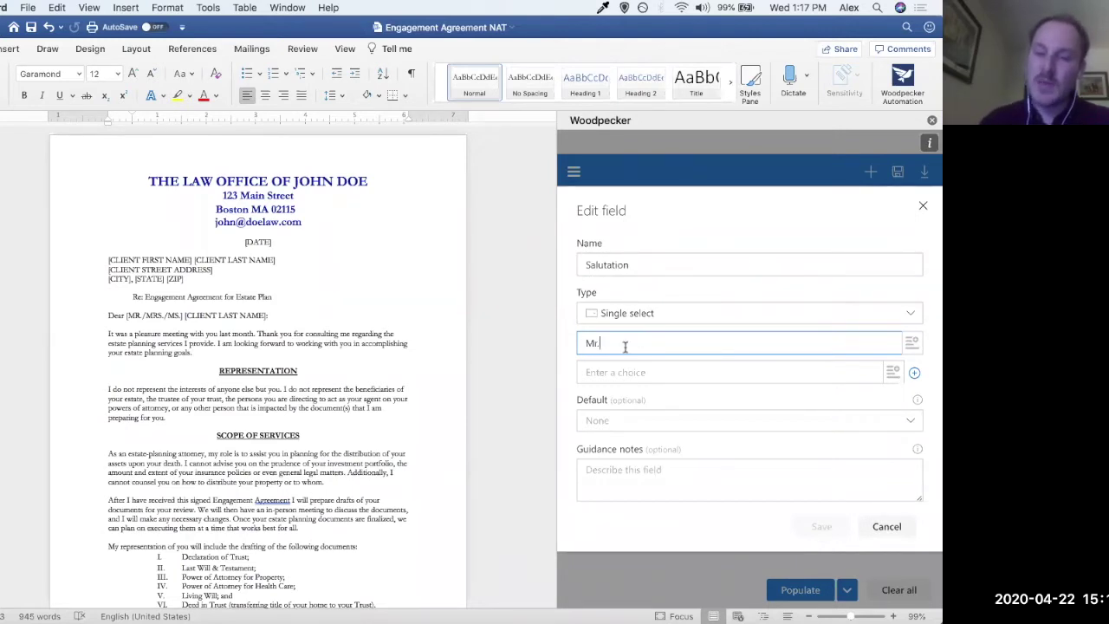
click(601, 373)
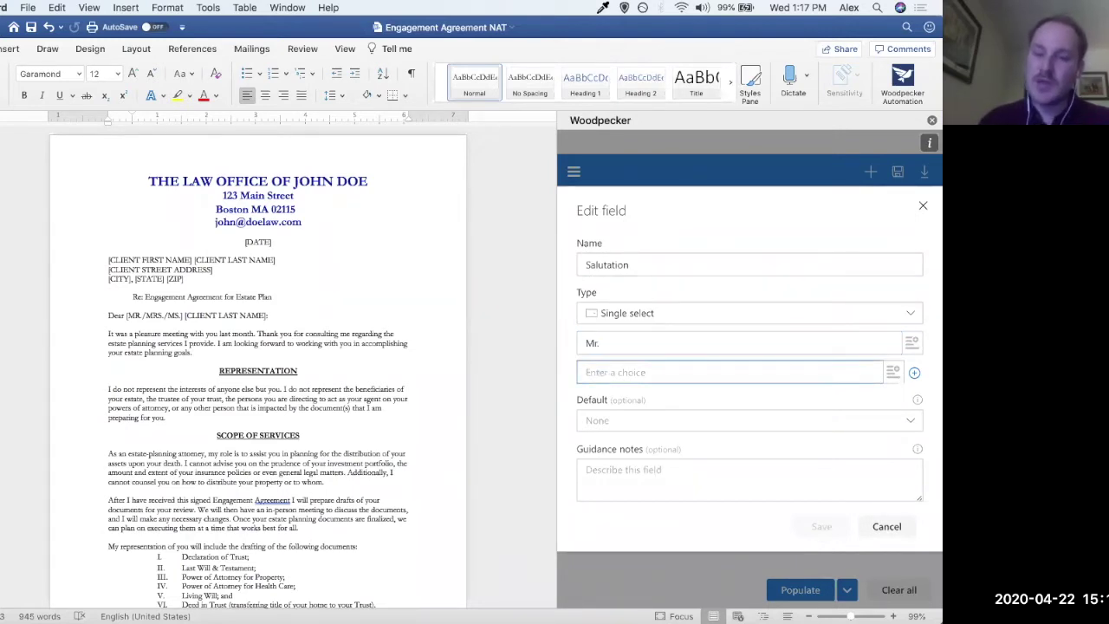
text(Ms.)
click(915, 373)
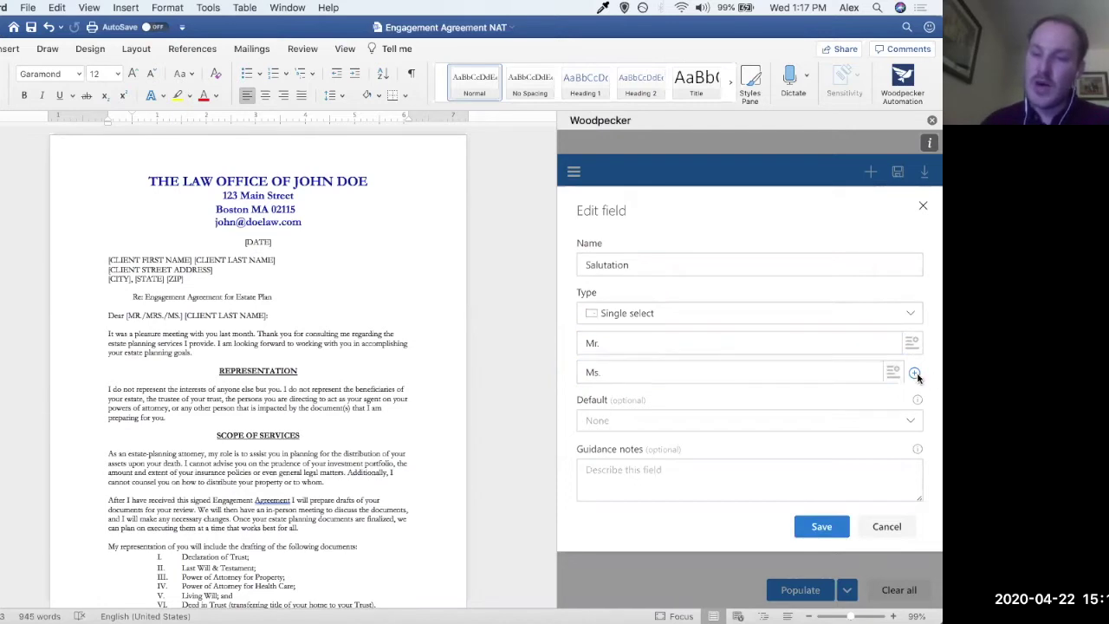
click(673, 389)
text(Mrs.)
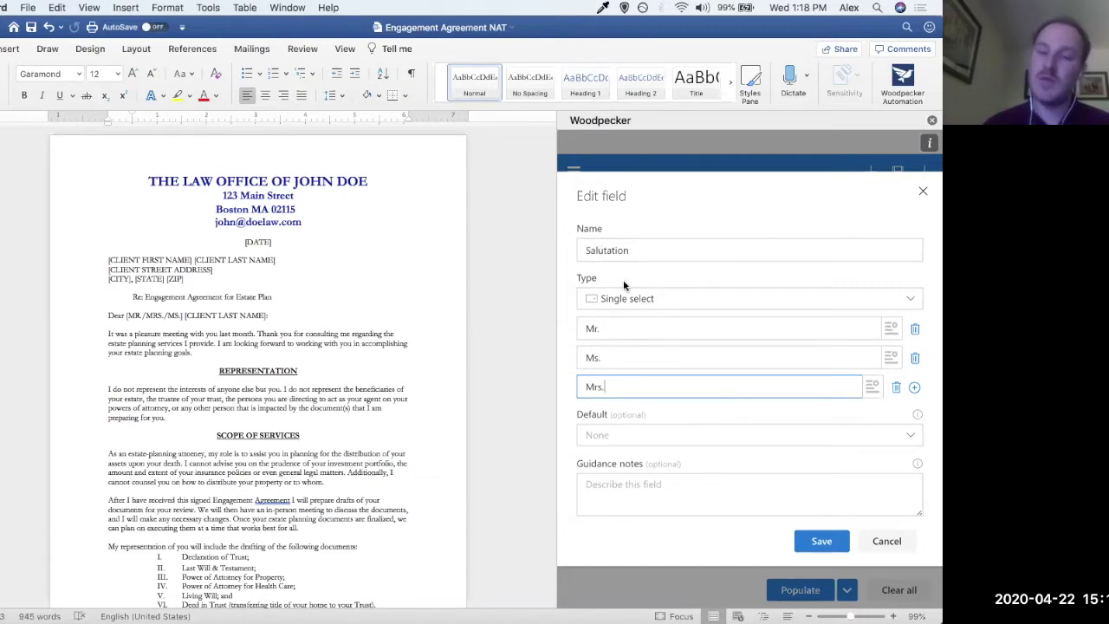
- Add the guidance note "Select the client's salutation." to the Salutation field, leave its default as None, and save the field
click(624, 436)
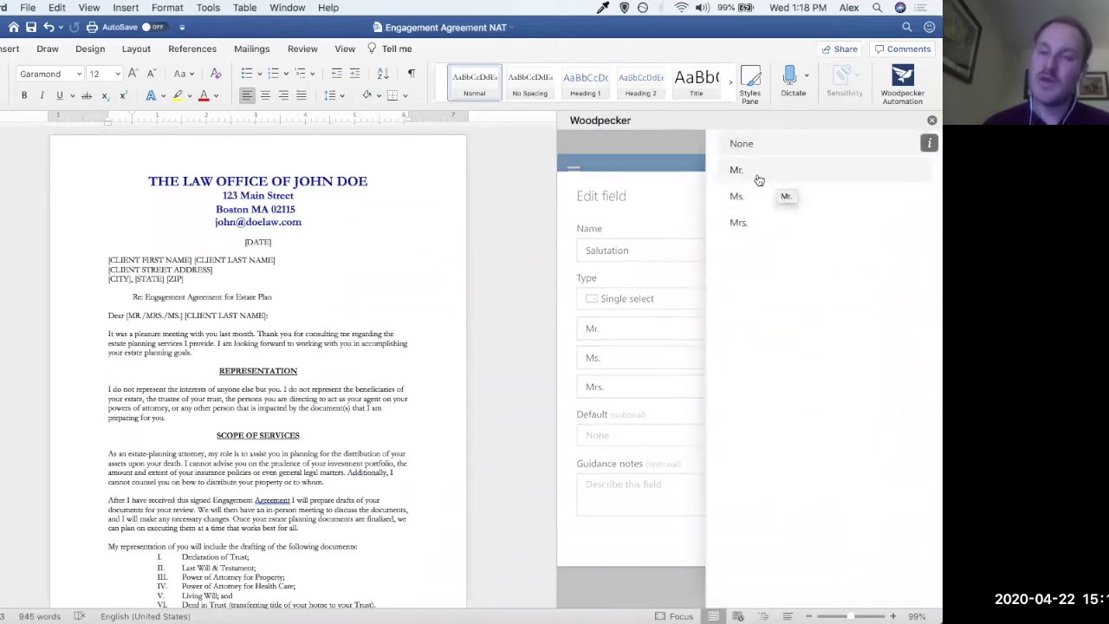
click(631, 426)
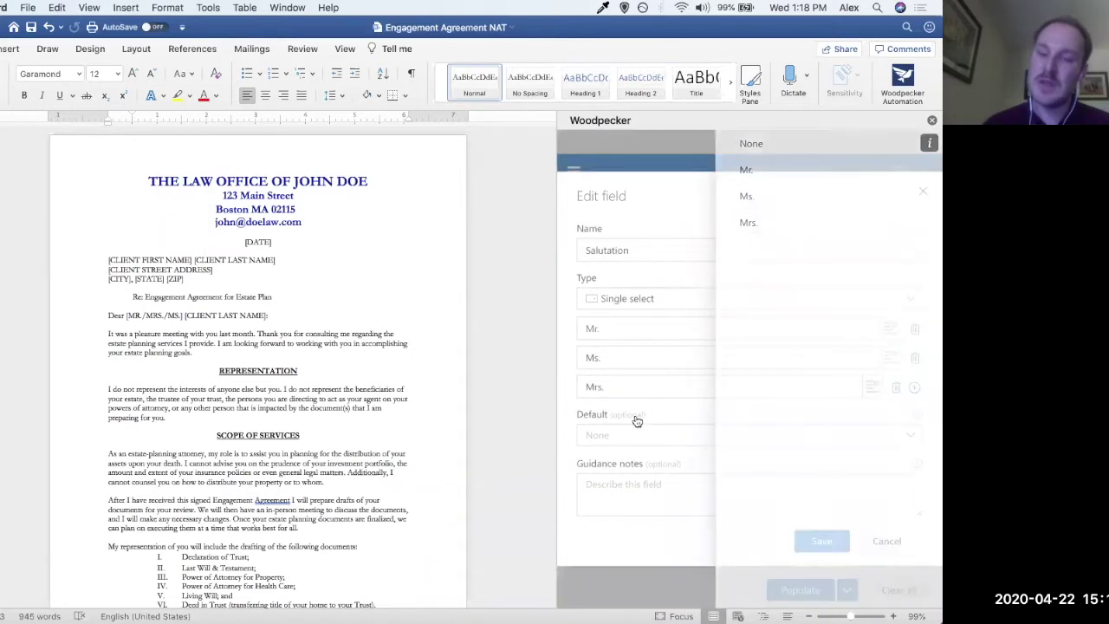
click(641, 494)
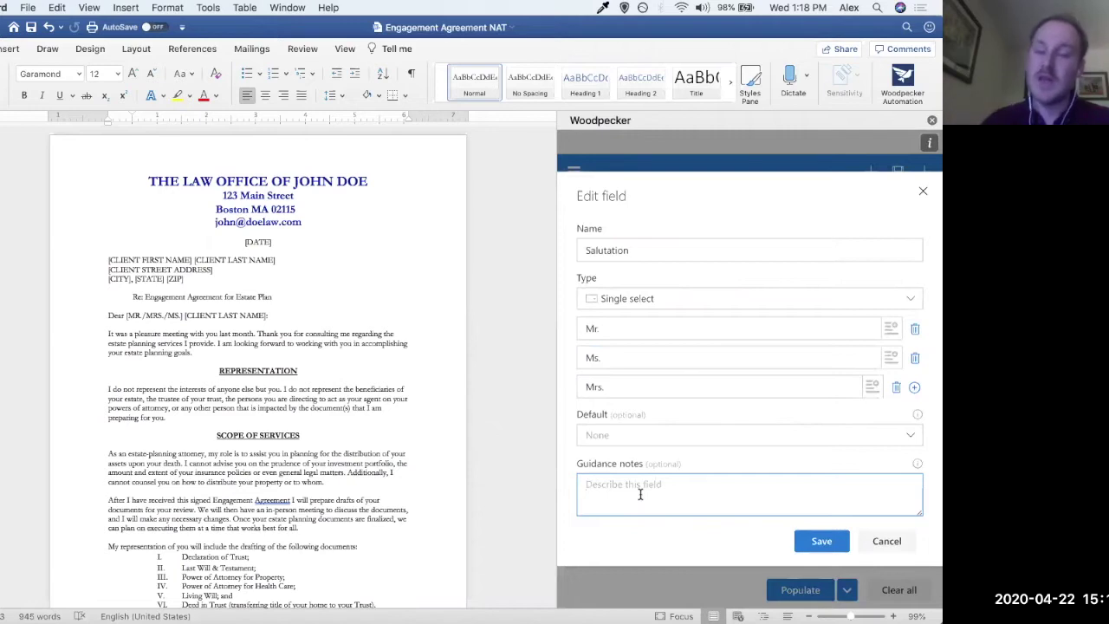
text(Se)
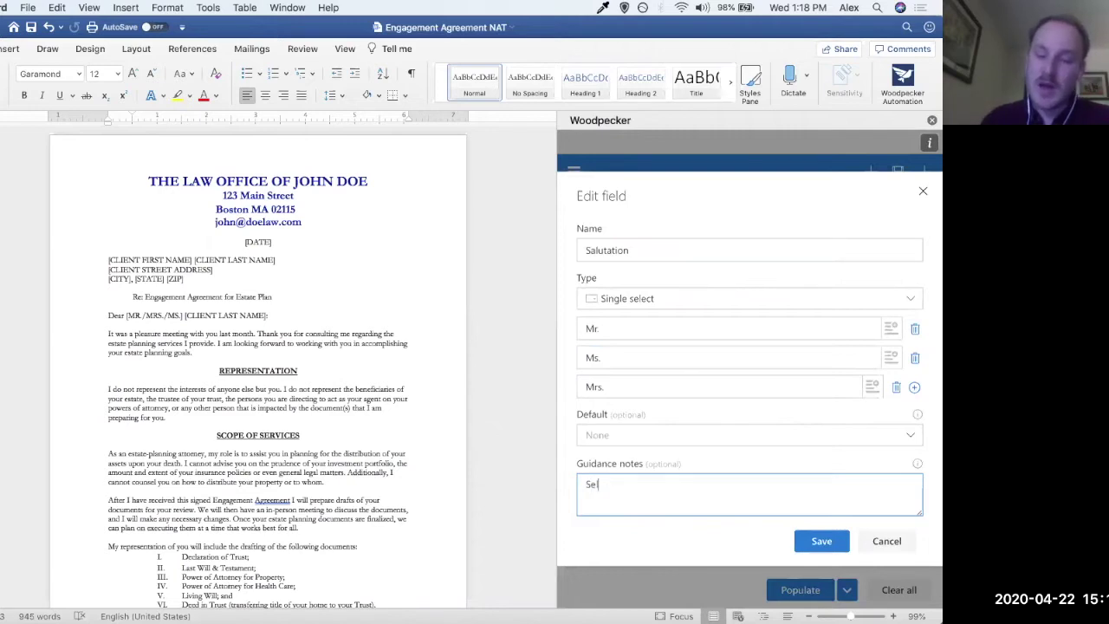
text(lect the client's salutation.)
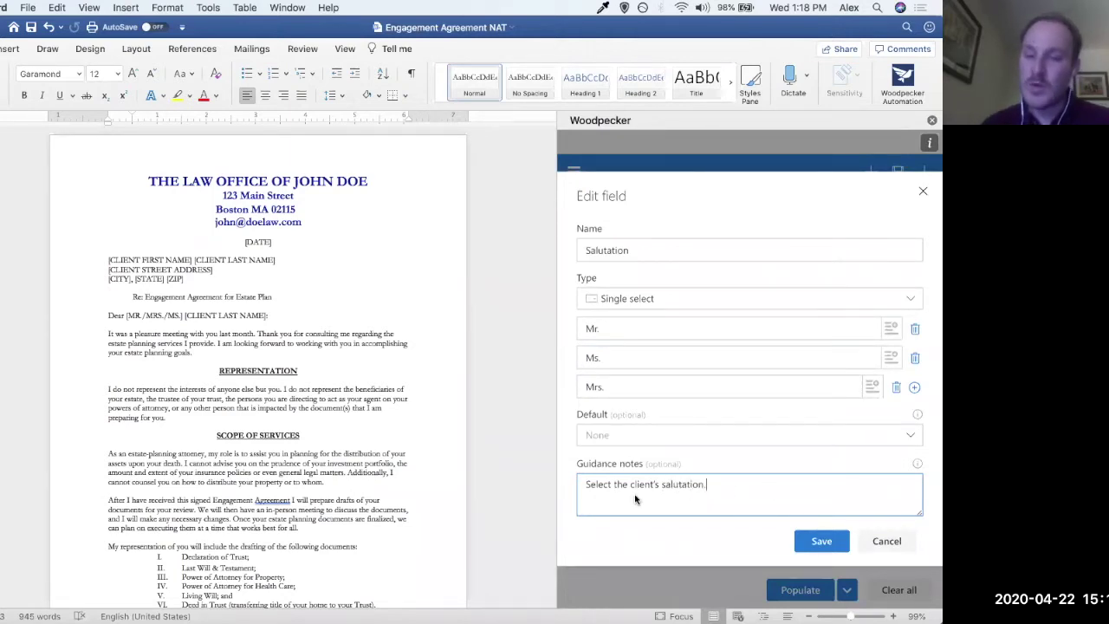
click(815, 542)
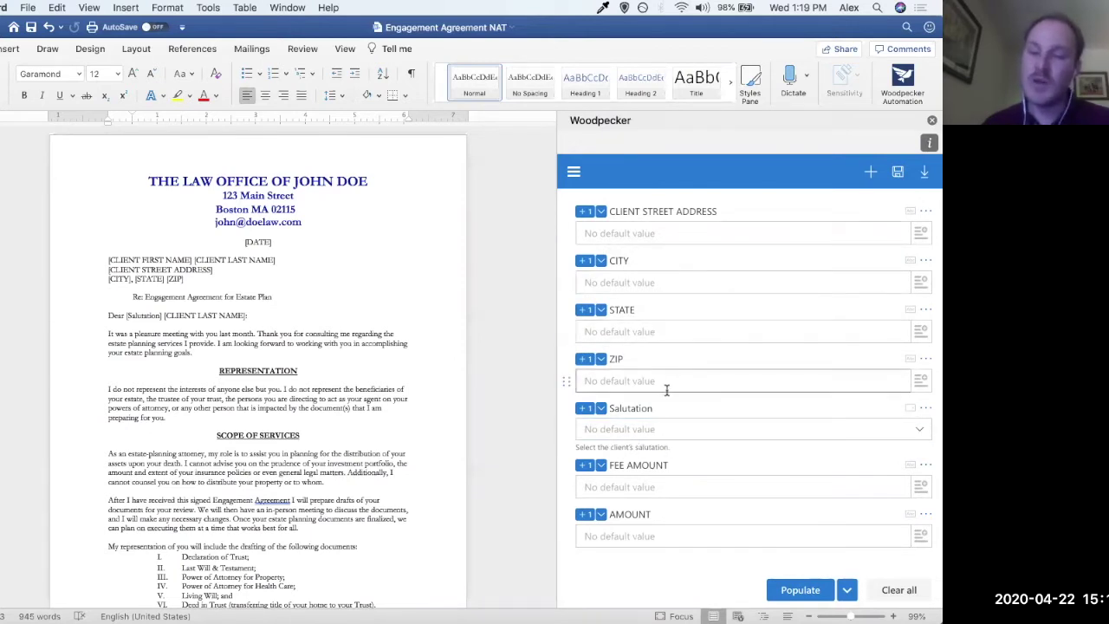
- Check the Salutation field's guidance note and its selectable choices without picking one
drag(645, 447, 576, 447)
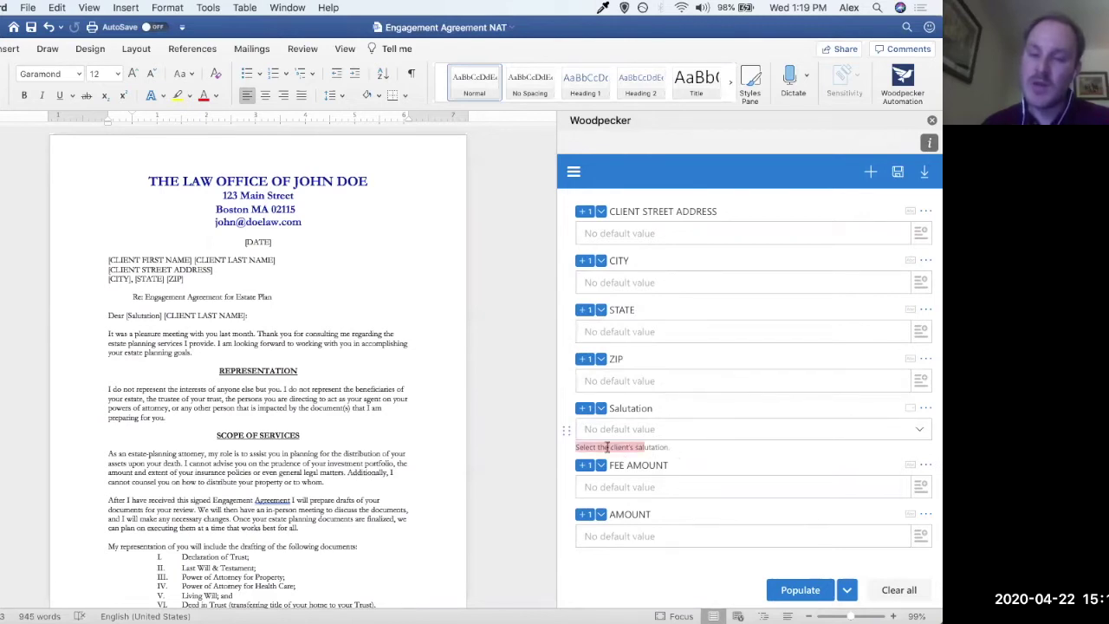
click(608, 447)
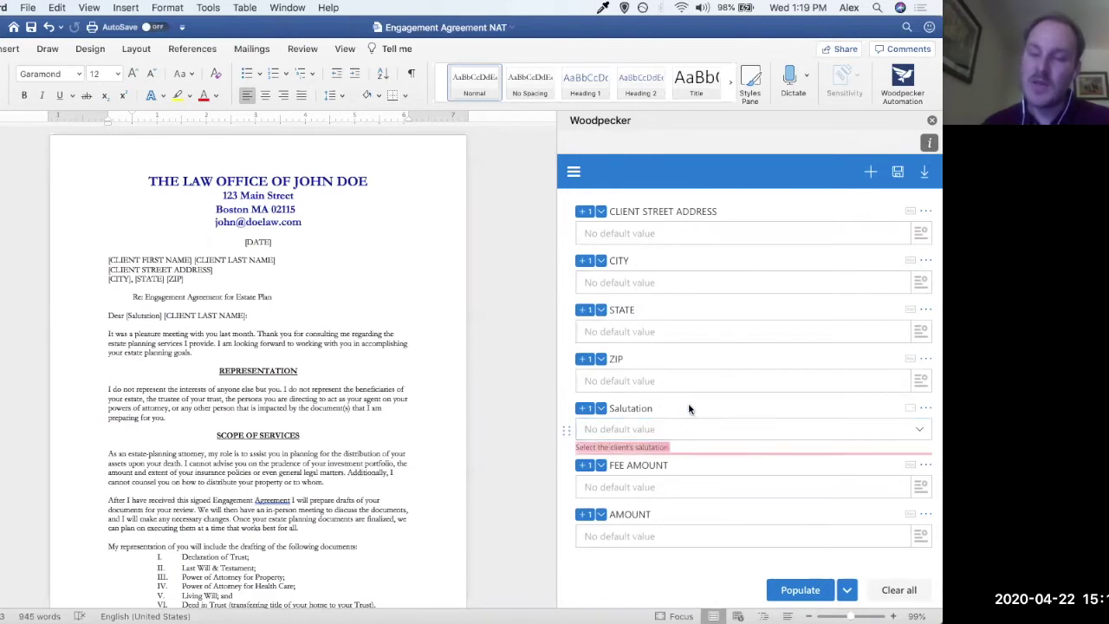
click(681, 429)
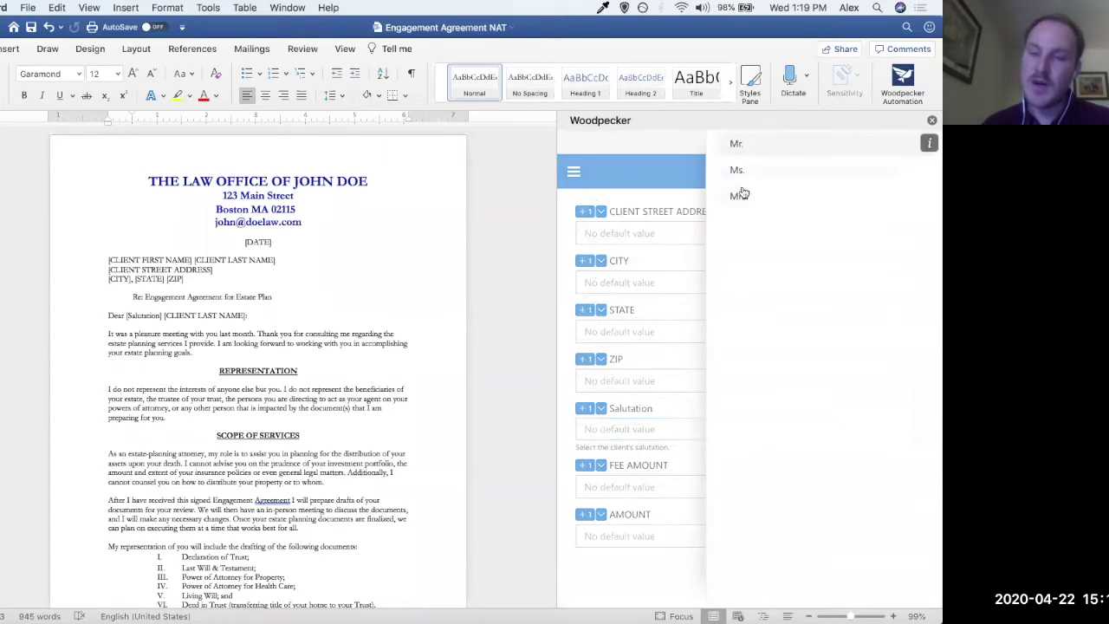
click(661, 410)
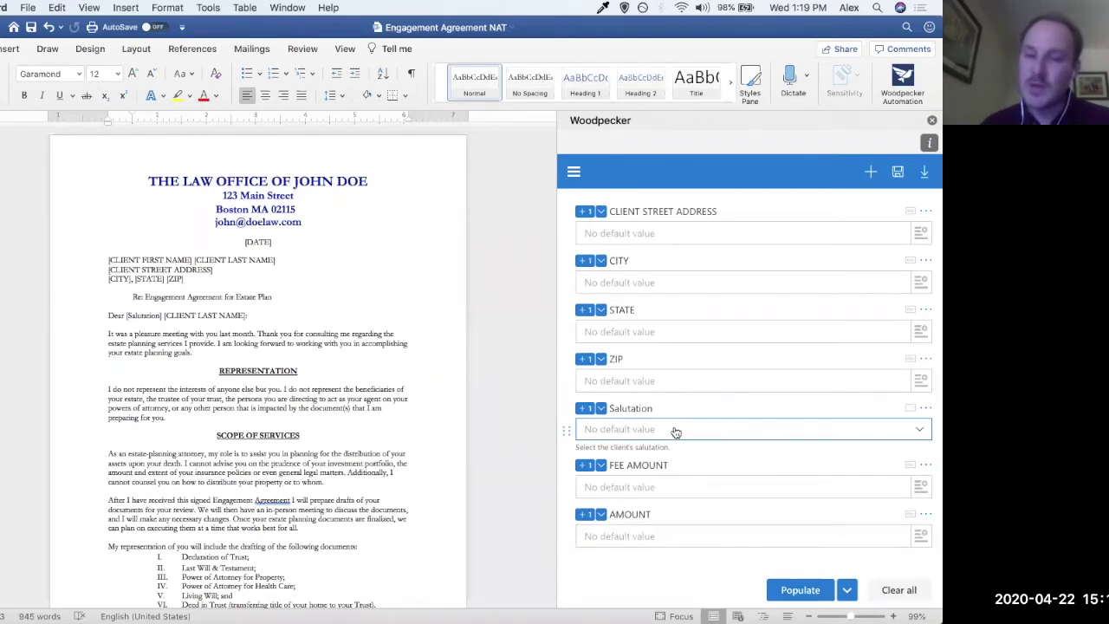
- Examine the template's full field list and the actions available for the Salutation field without applying any
scroll(706, 299, up, 4)
scroll(713, 345, down, 4)
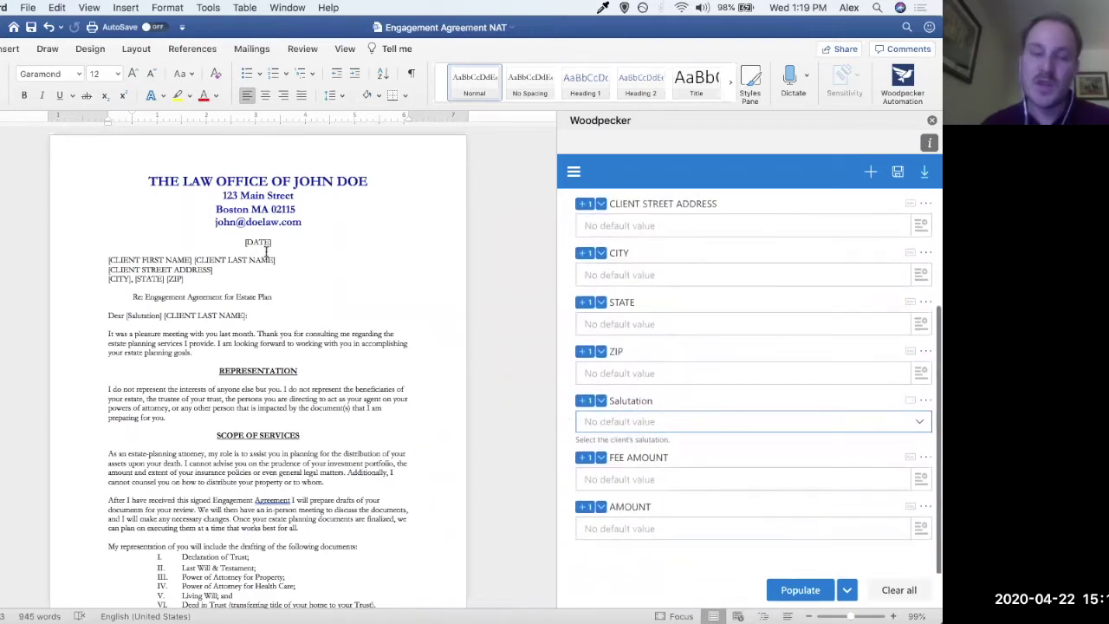
scroll(698, 314, up, 4)
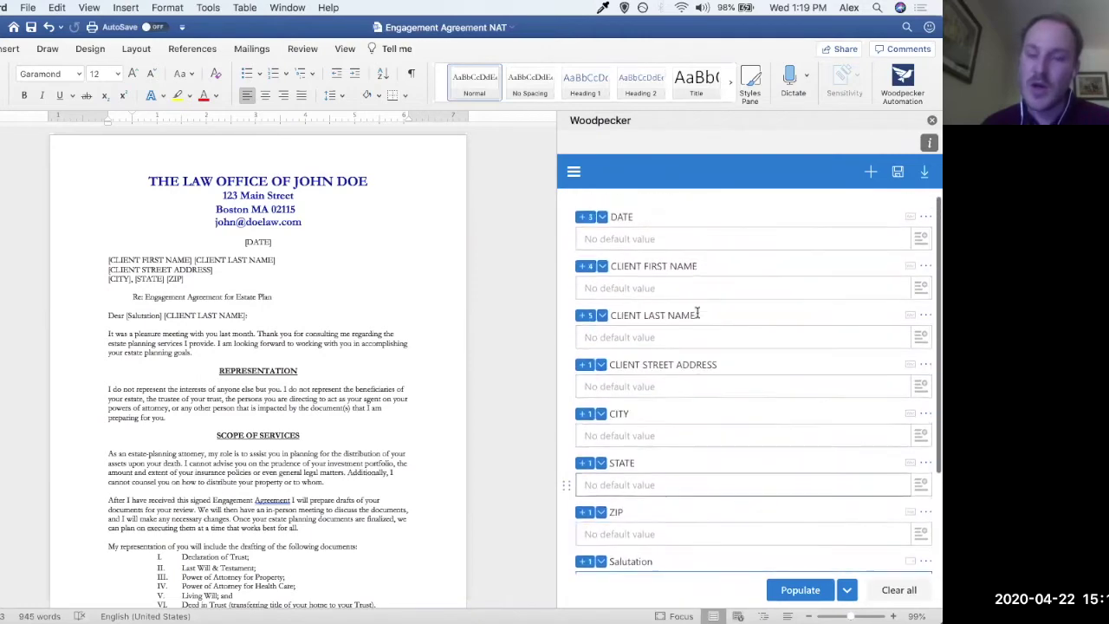
scroll(656, 447, down, 4)
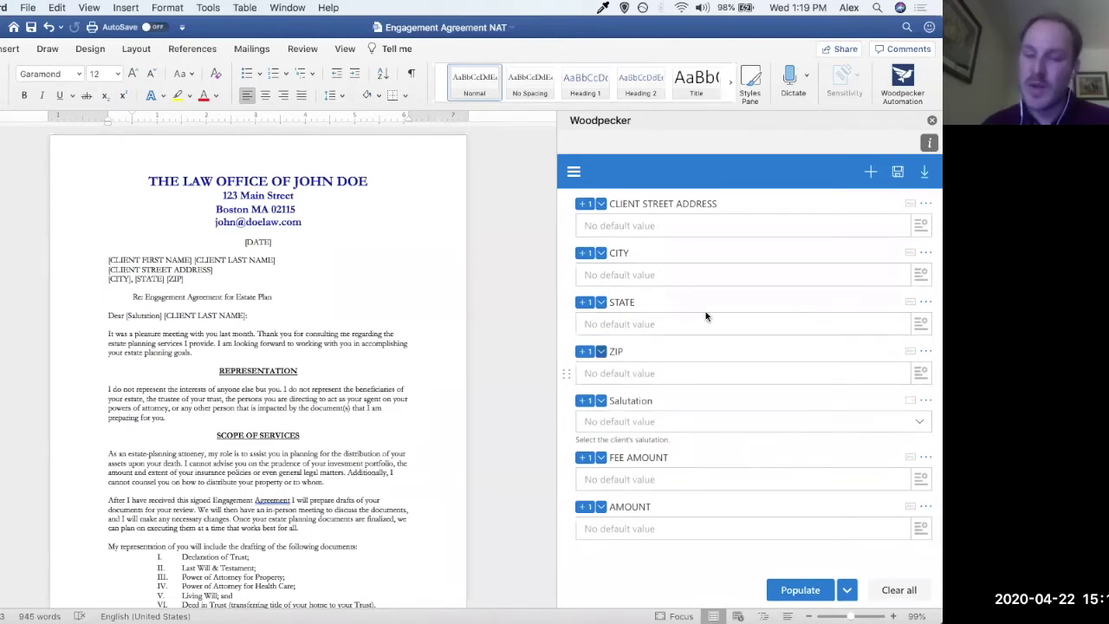
click(925, 401)
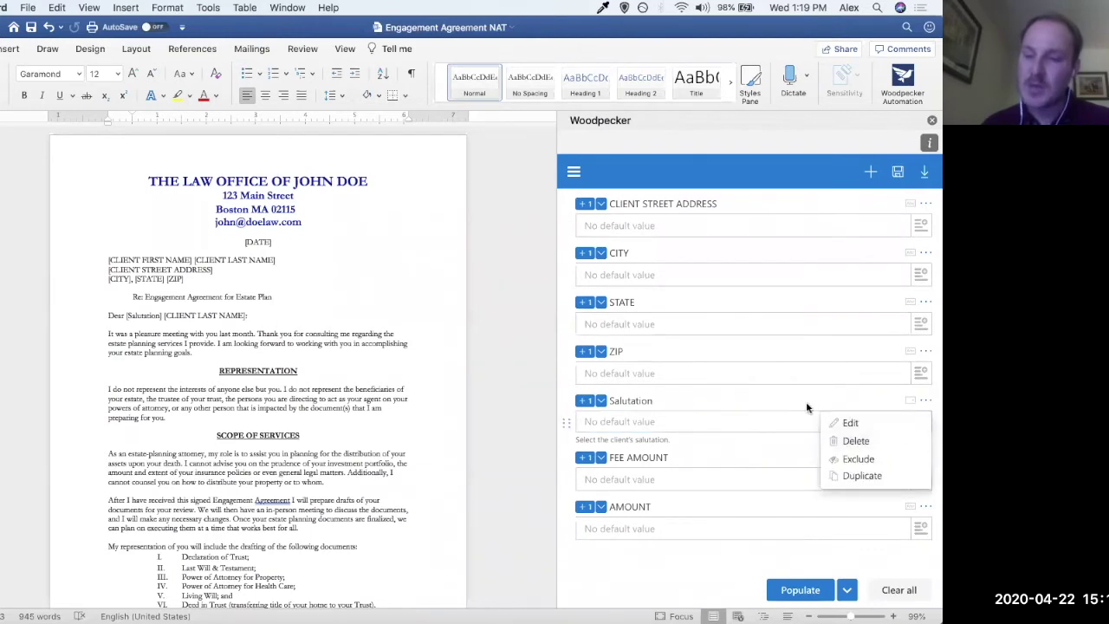
click(743, 408)
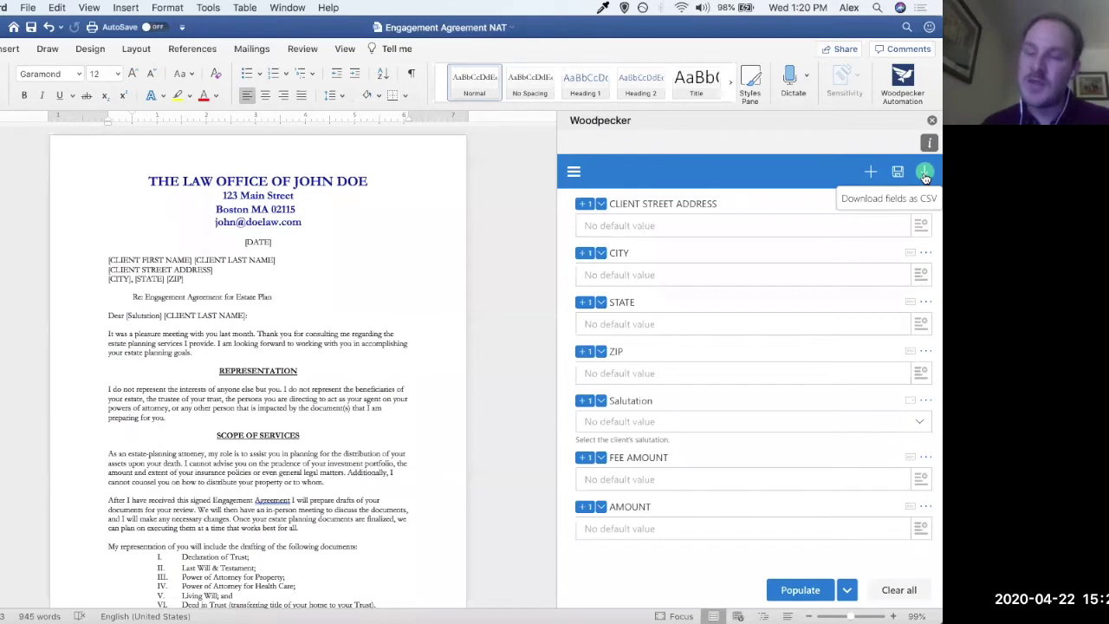
scroll(774, 365, up, 1)
scroll(774, 363, up, 1)
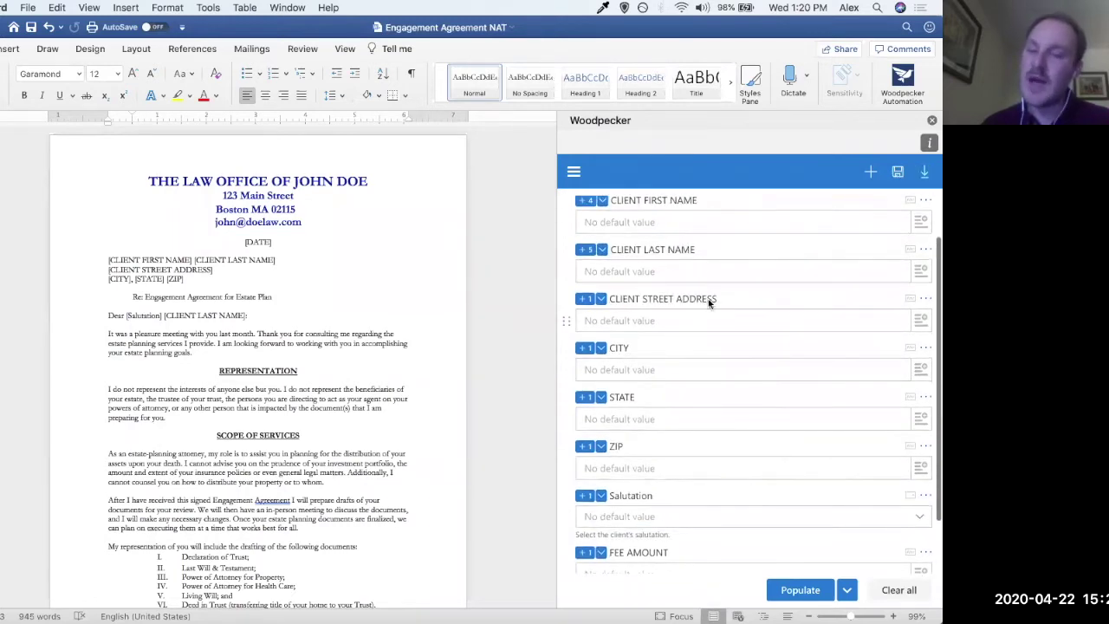
scroll(710, 303, up, 1)
scroll(709, 303, down, 3)
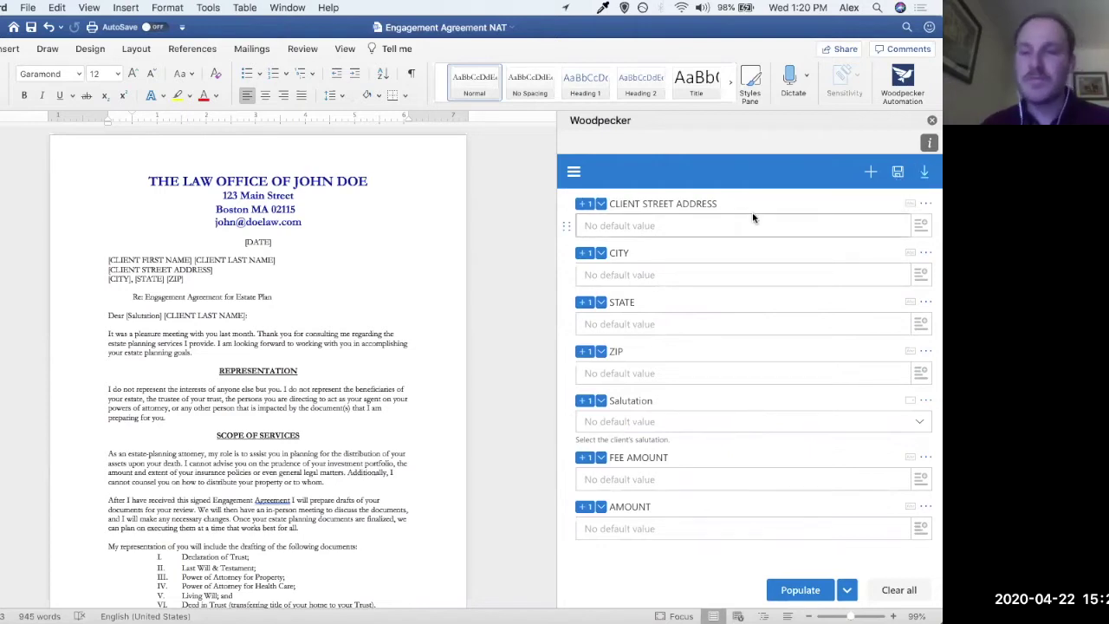
- Look over Woodpecker's support chat and available features without starting a conversation or changing any settings
click(574, 174)
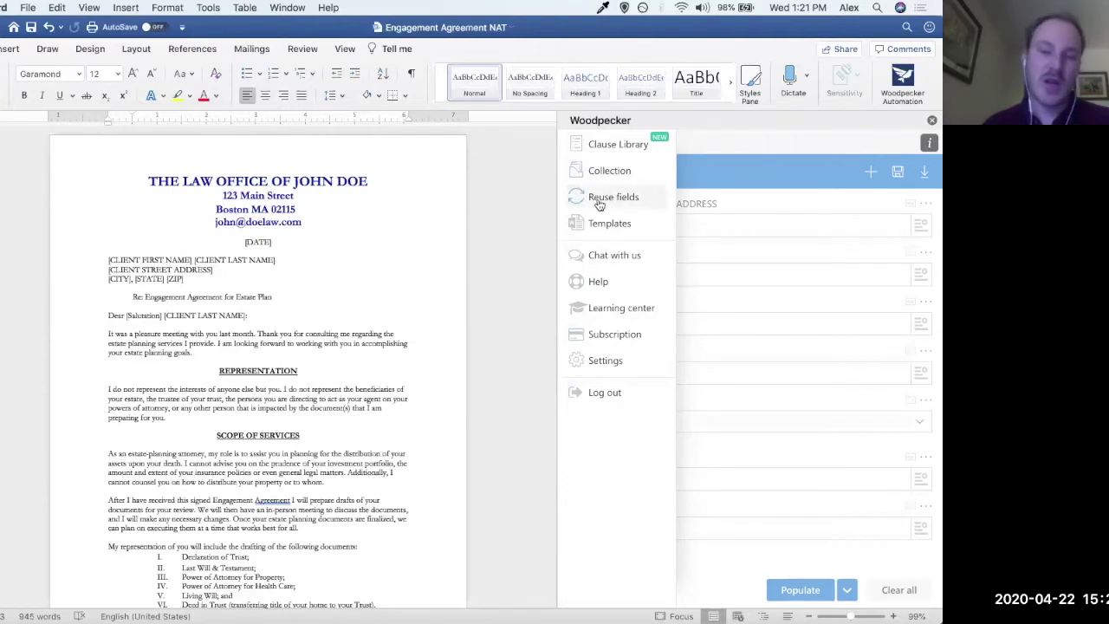
click(622, 264)
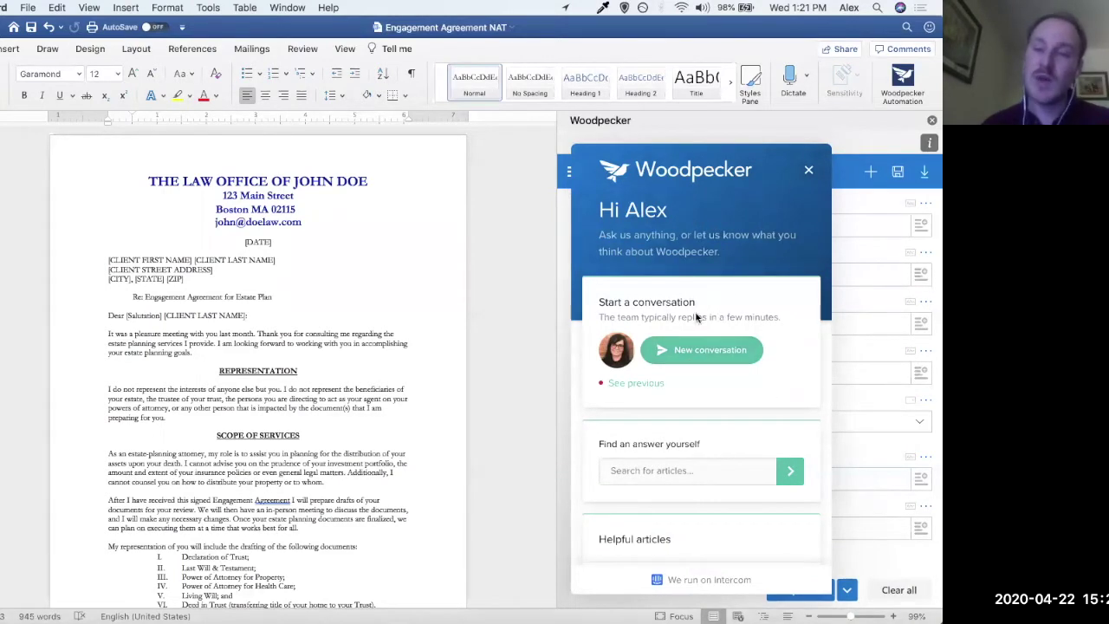
click(809, 172)
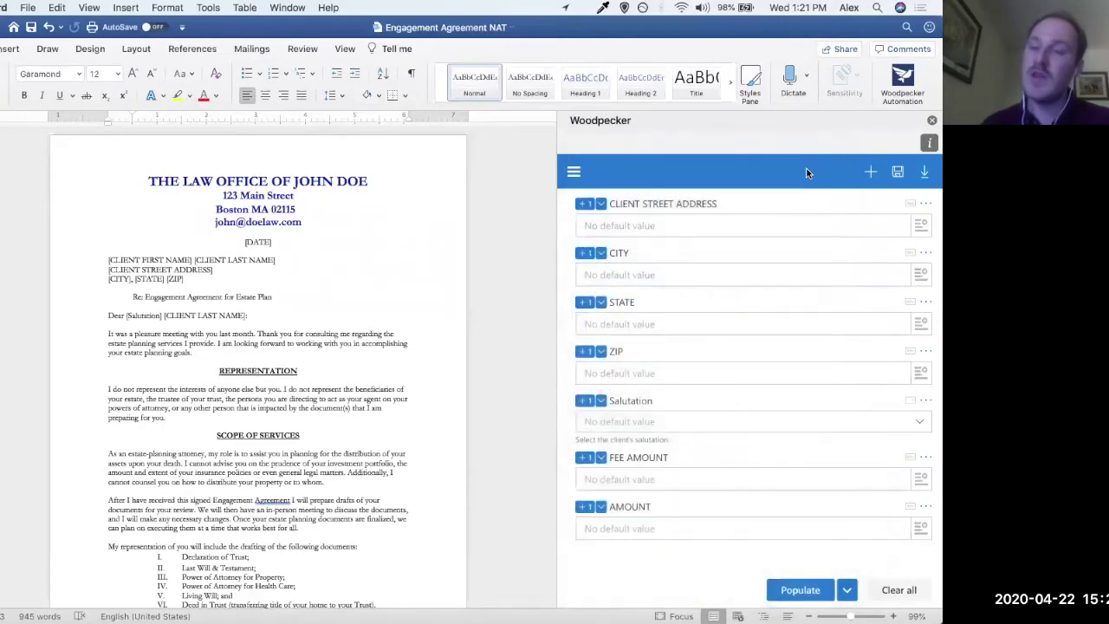
click(571, 172)
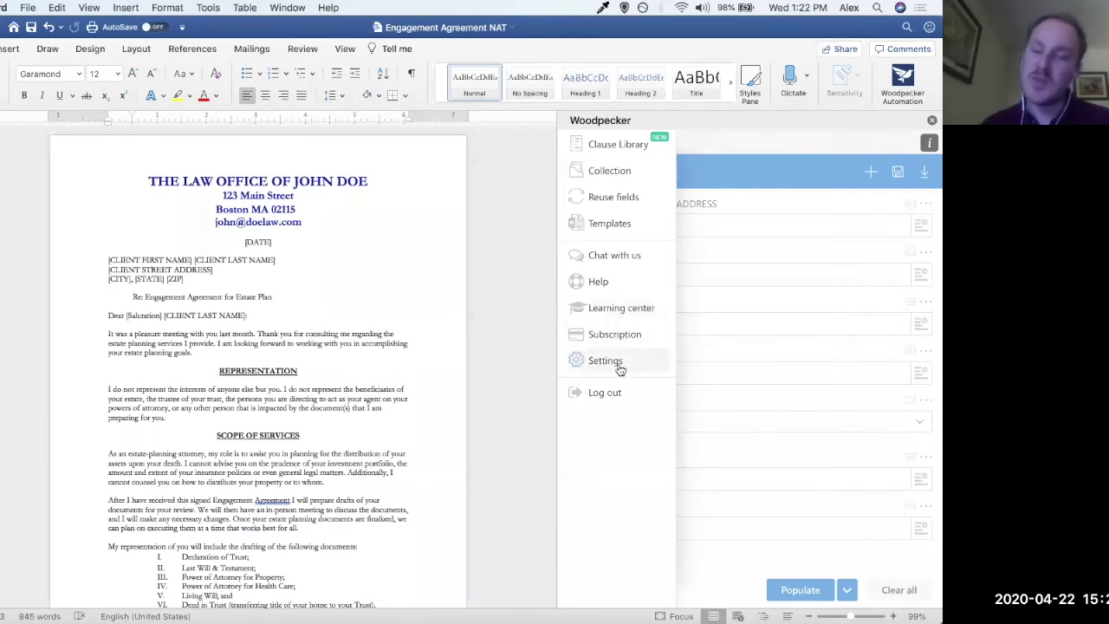
click(732, 296)
- Save the engagement agreement template to the Woodpecker collection, overwriting the existing copy
scroll(743, 270, up, 3)
scroll(744, 270, up, 2)
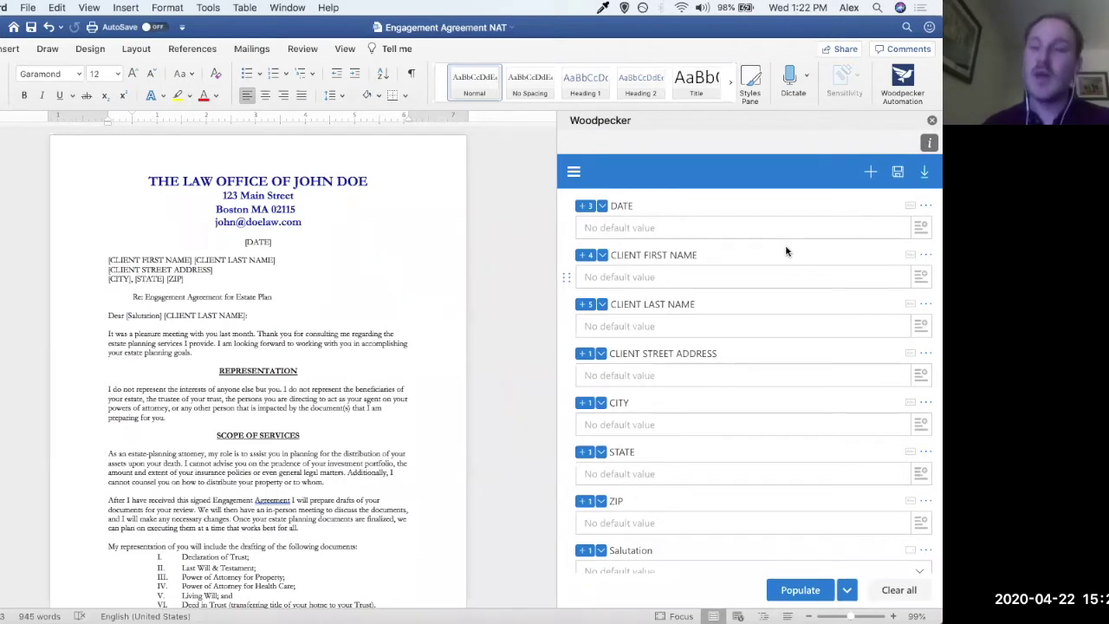
click(898, 173)
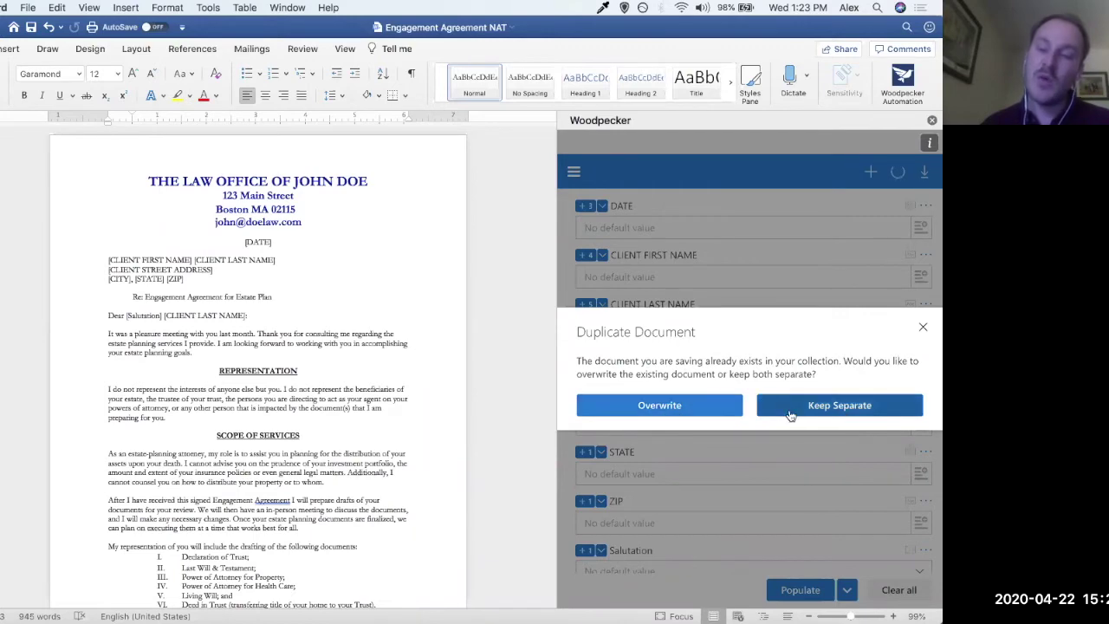
click(669, 407)
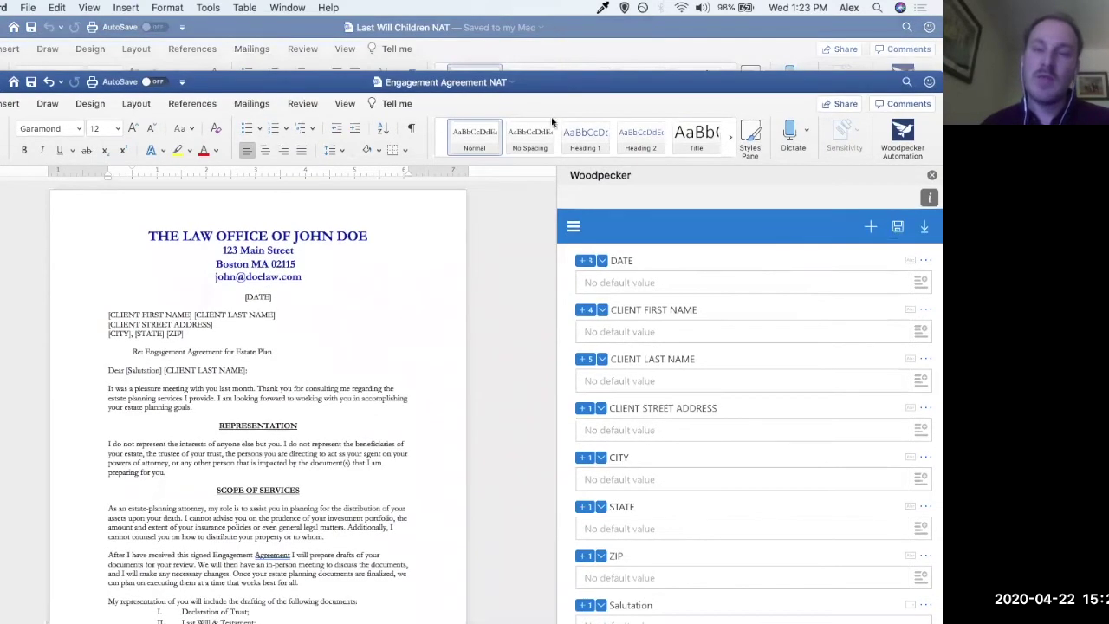
- View the Last Will Children NAT document and its bracketed placeholders, and return to the engagement agreement
drag(548, 91, 548, 24)
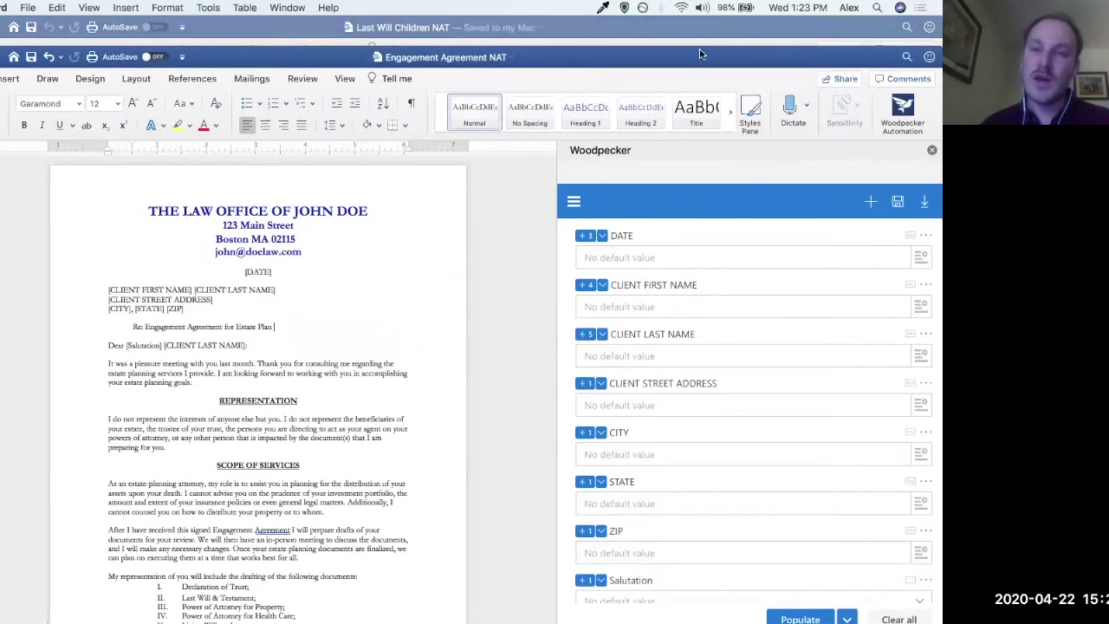
click(733, 25)
click(327, 215)
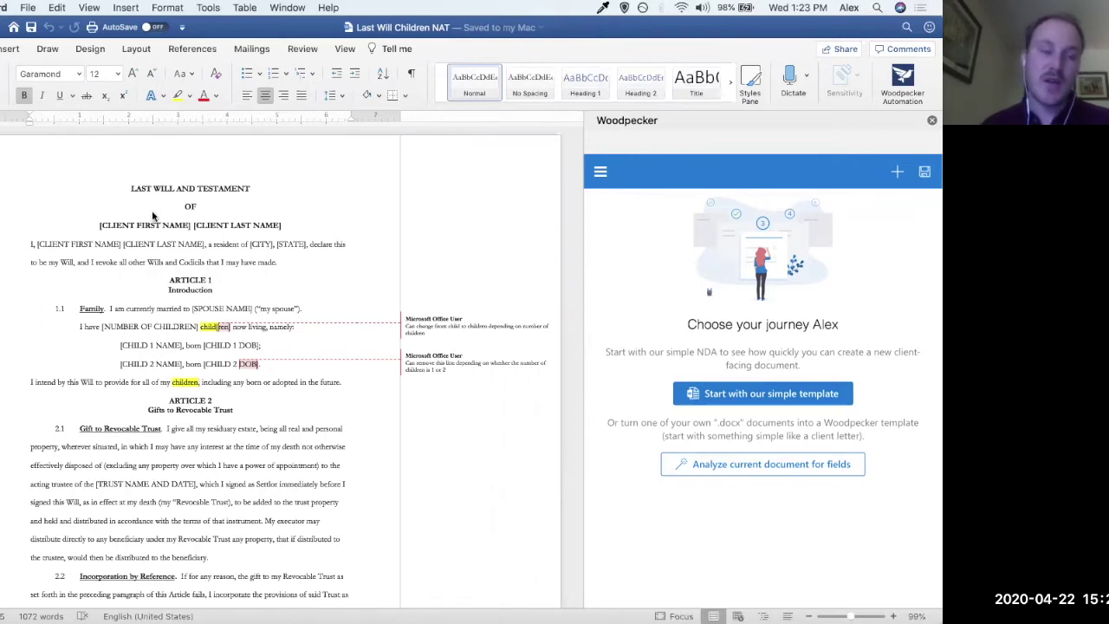
drag(555, 35, 537, 63)
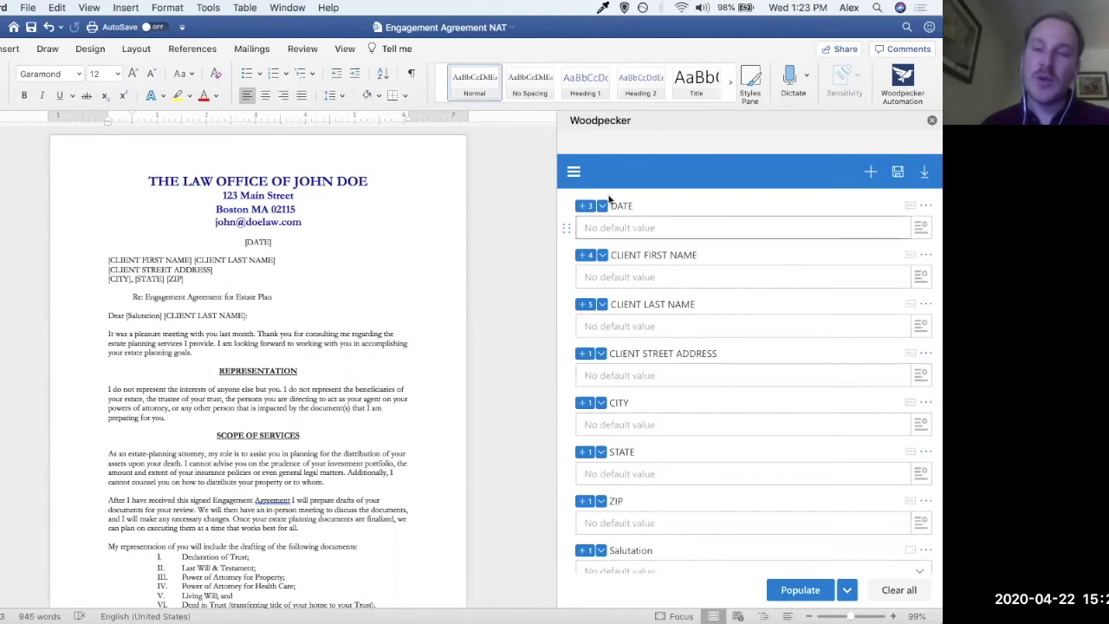
- Copy the engagement agreement's Woodpecker field data for reuse in another document, and return to its field list
click(574, 171)
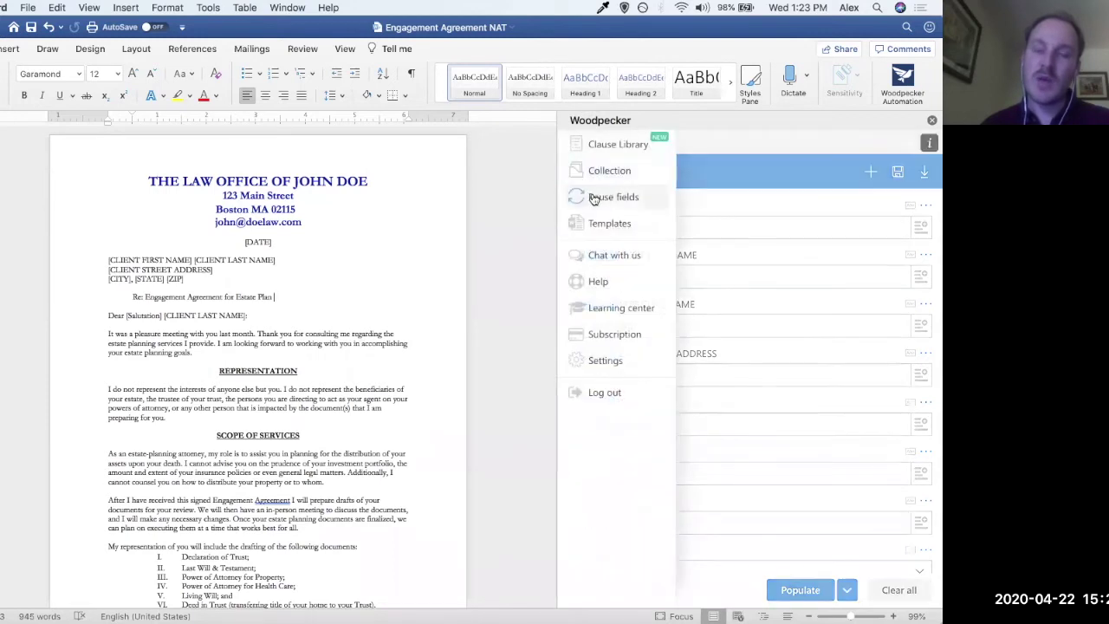
click(594, 199)
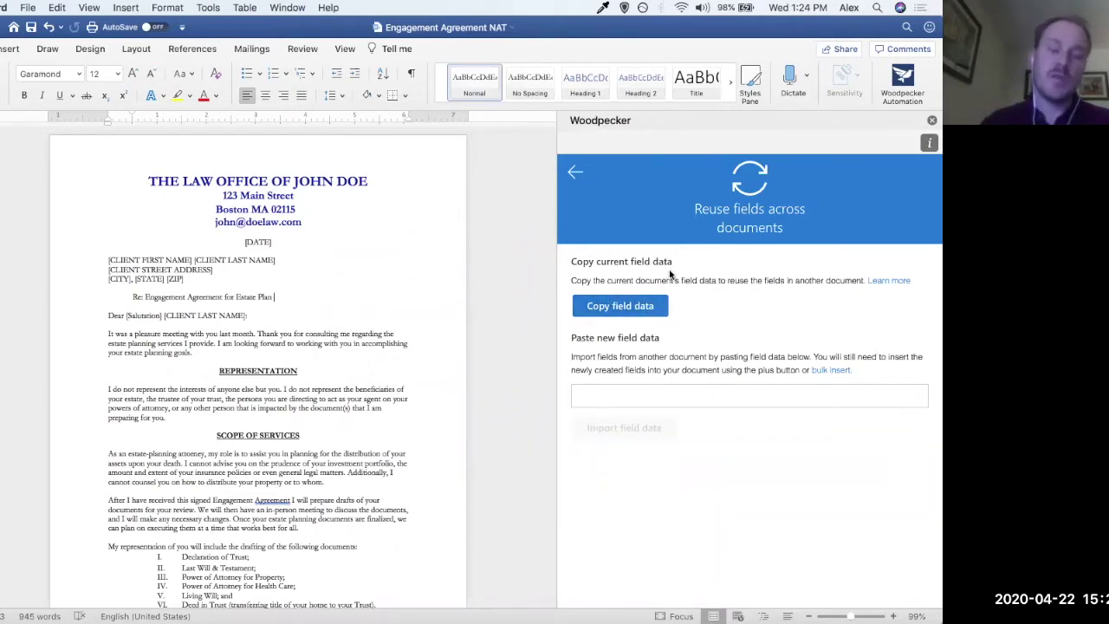
click(627, 308)
click(574, 172)
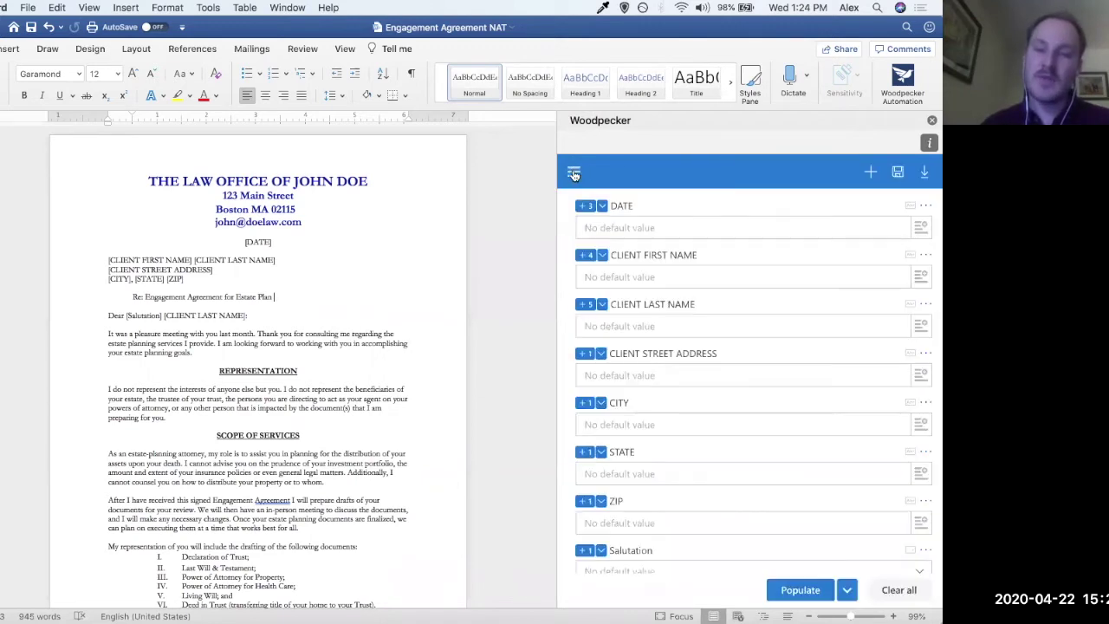
- Import the copied field data into the Last Will Children NAT document through Woodpecker's Reuse fields feature
mouse_move(557, 37)
mouse_down()
mouse_move(554, 52)
mouse_move(556, 37)
mouse_up()
key(super+grave)
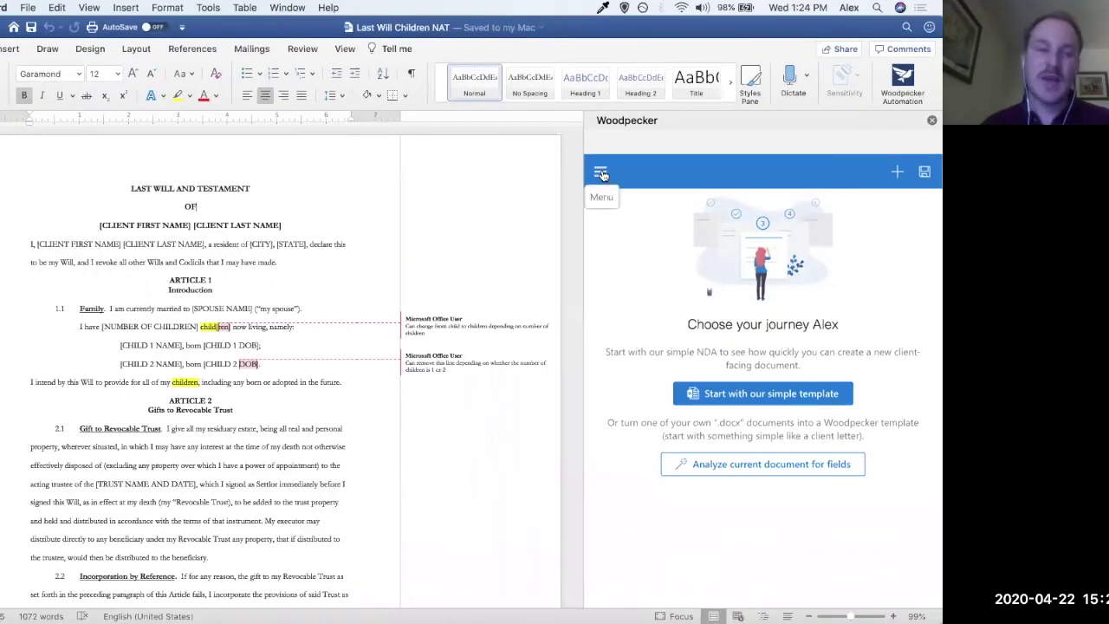
click(602, 173)
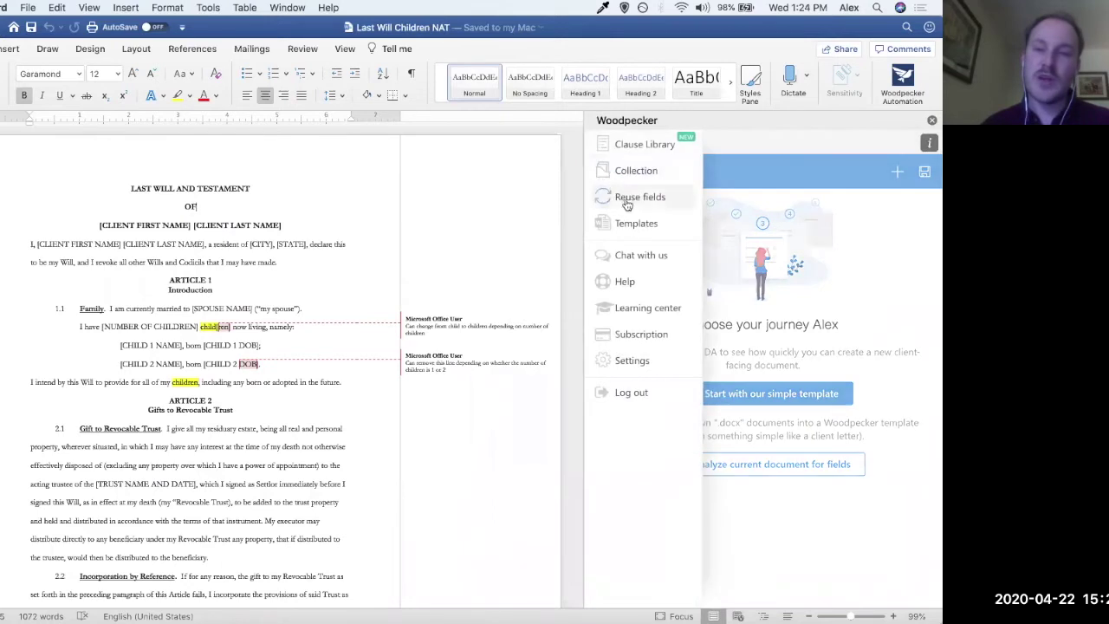
click(629, 201)
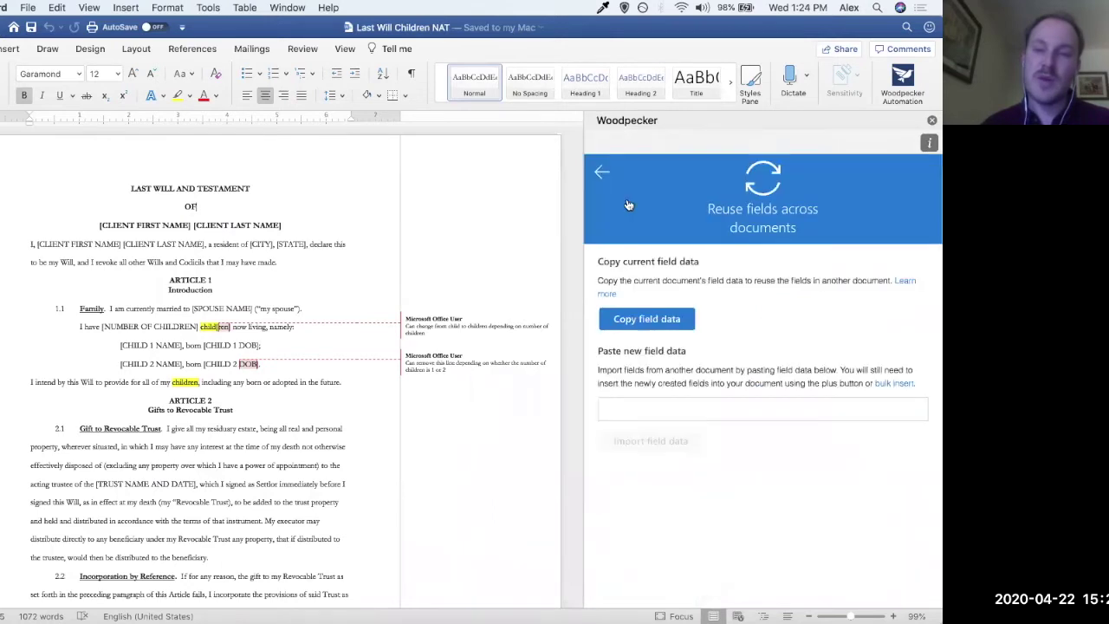
click(641, 413)
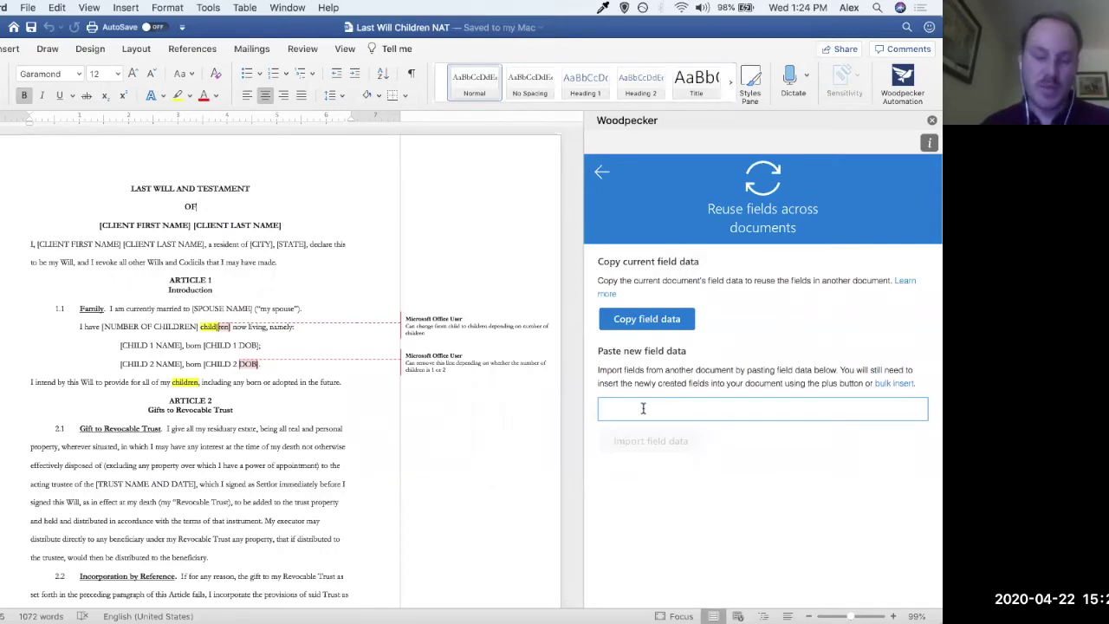
key(super+v)
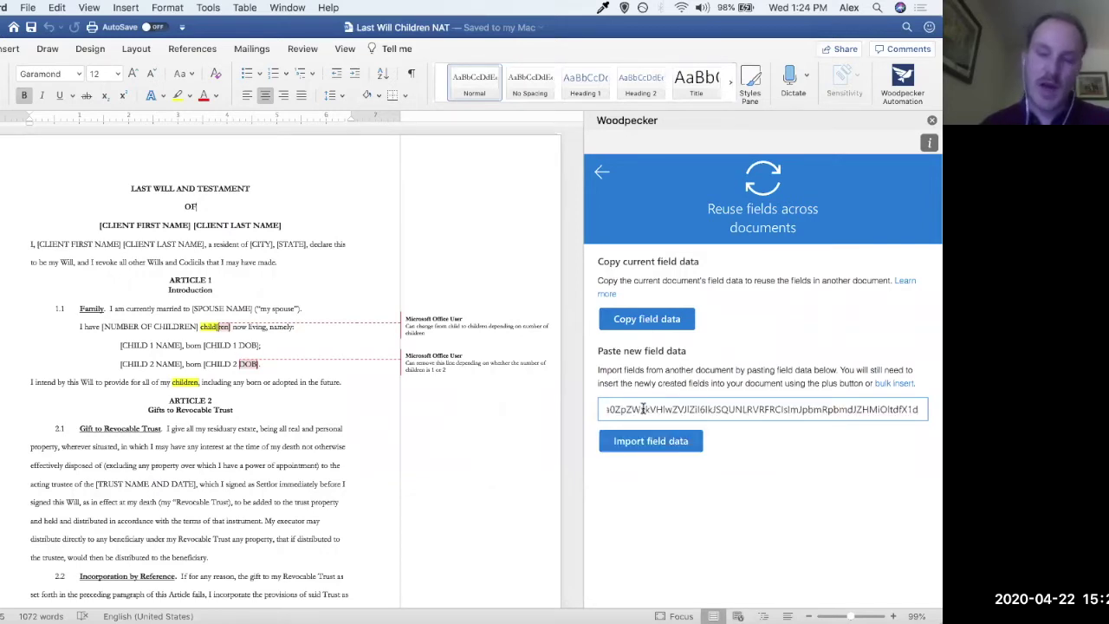
click(644, 443)
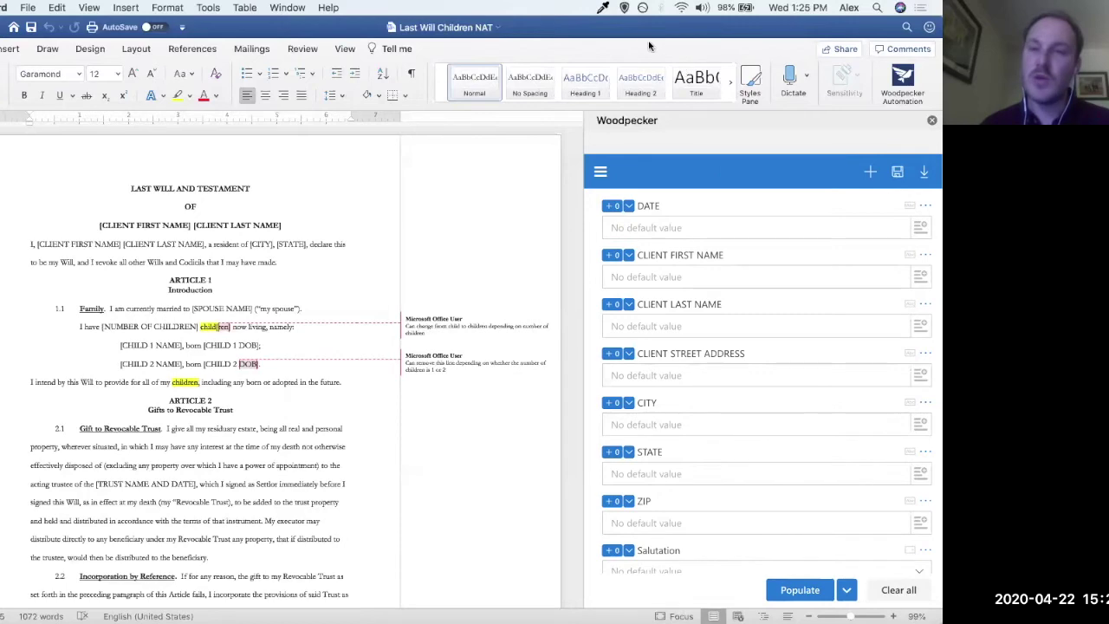
- Go back to the Engagement Agreement NAT document and copy its field data once more
drag(633, 59, 681, 71)
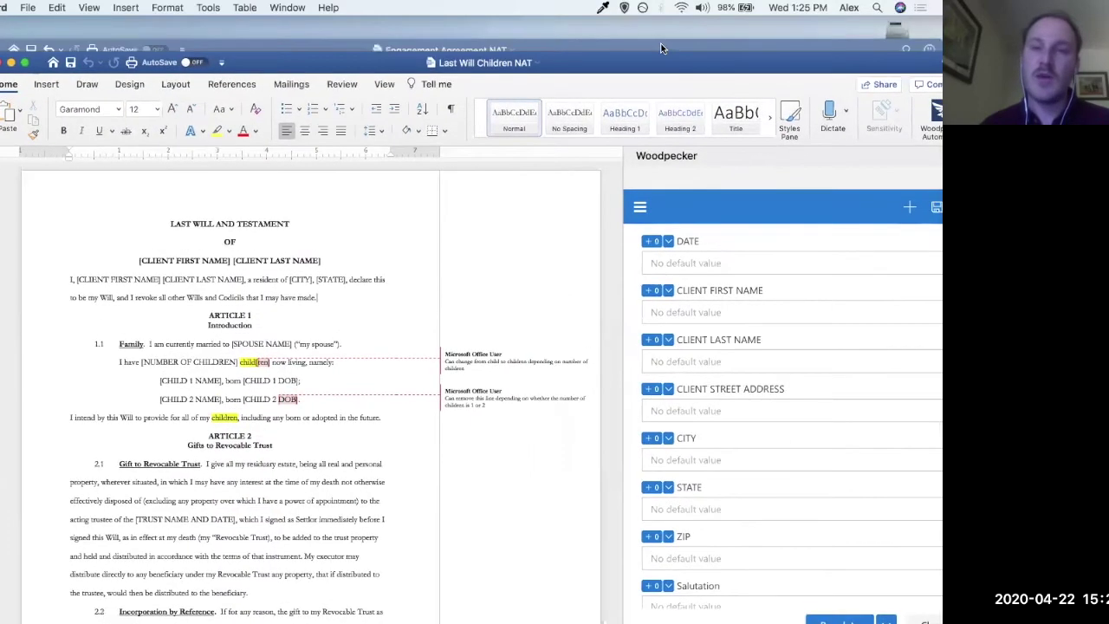
key(super+grave)
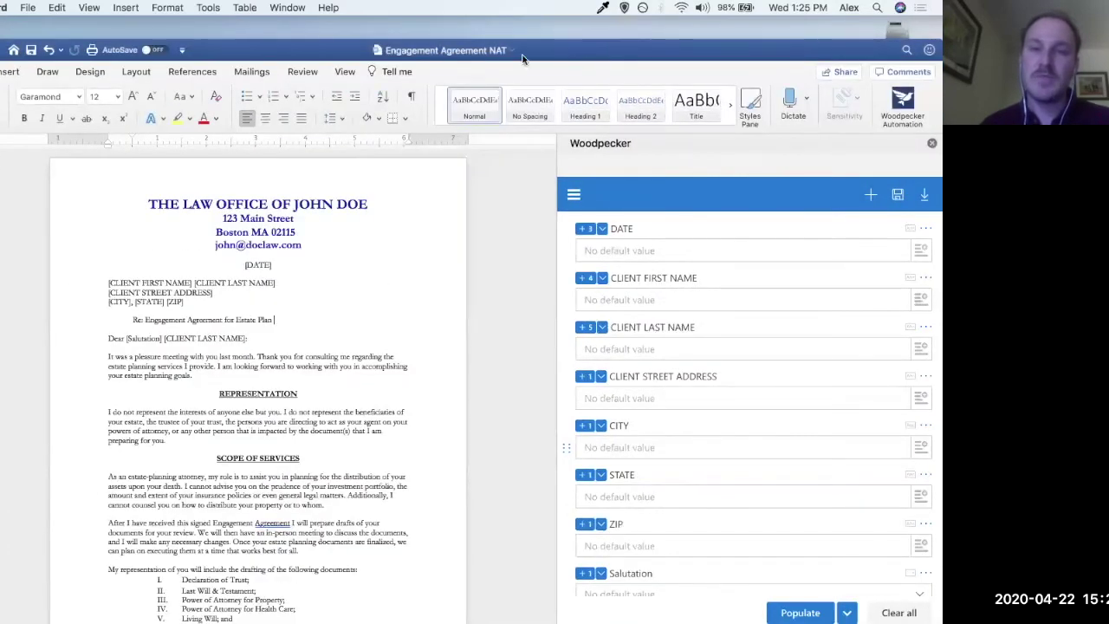
double_click(578, 43)
click(572, 173)
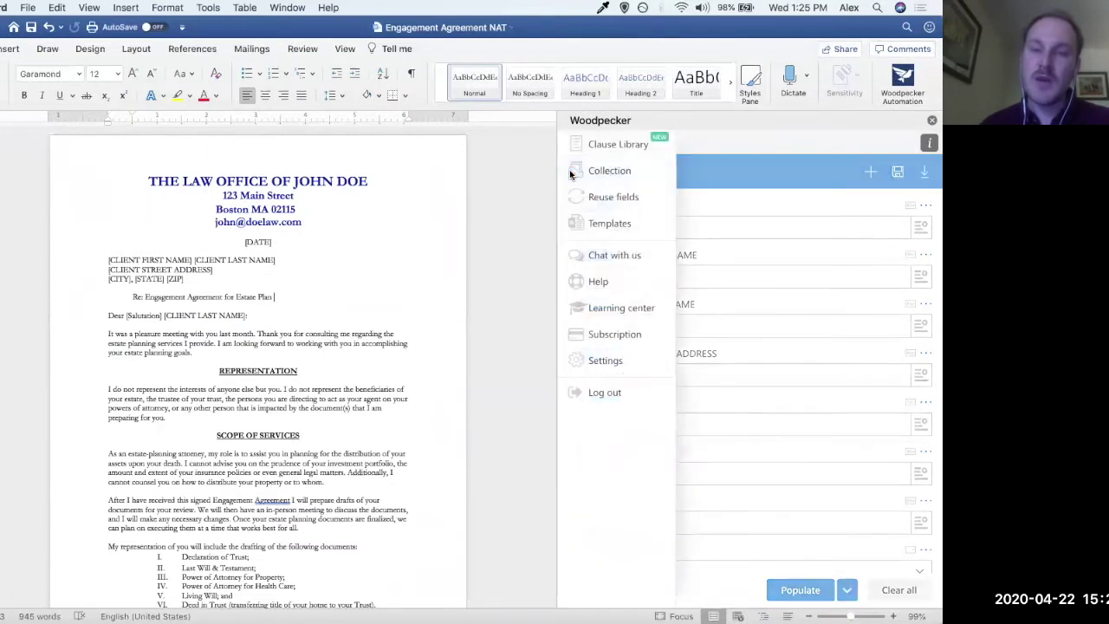
click(612, 199)
click(618, 309)
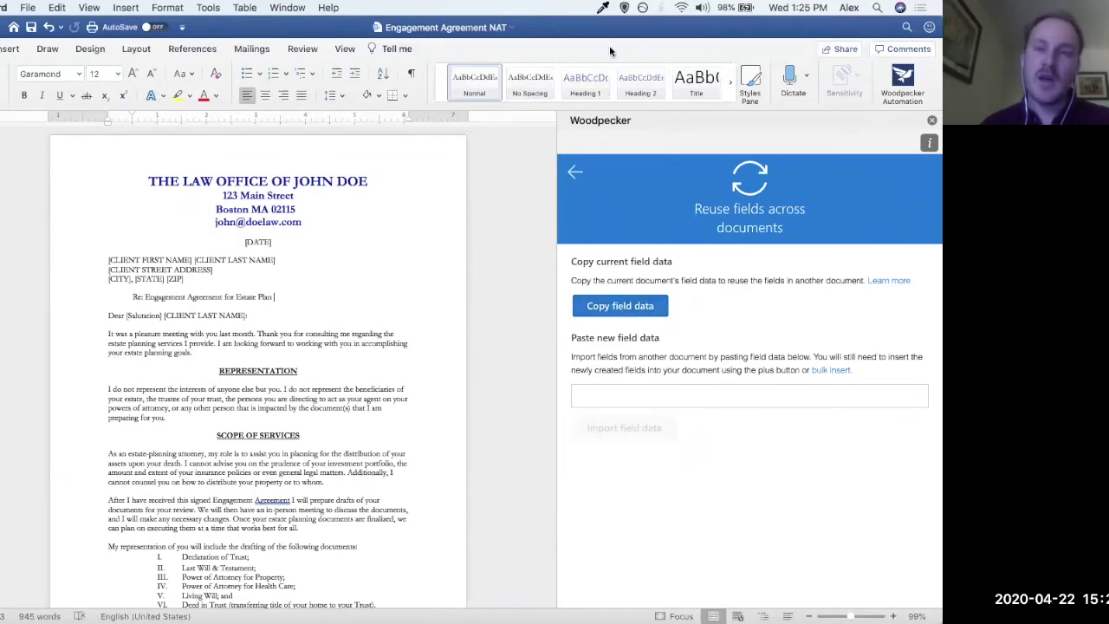
- Review where field data is pasted for import in the Last Will Children NAT document, without importing again, and return to its field list
drag(611, 39, 531, 90)
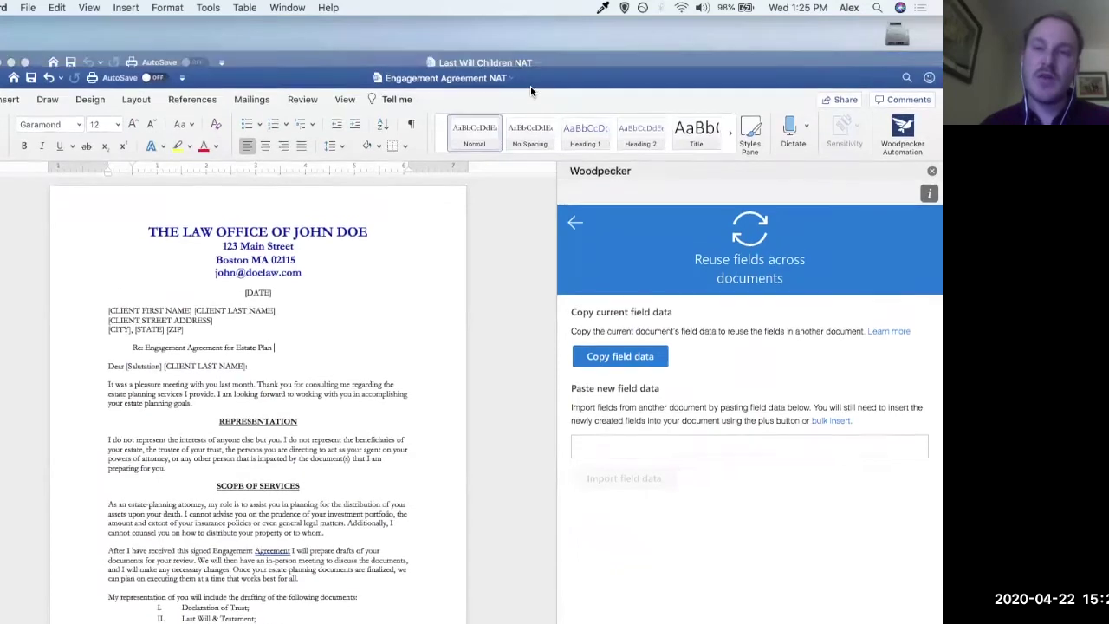
click(664, 53)
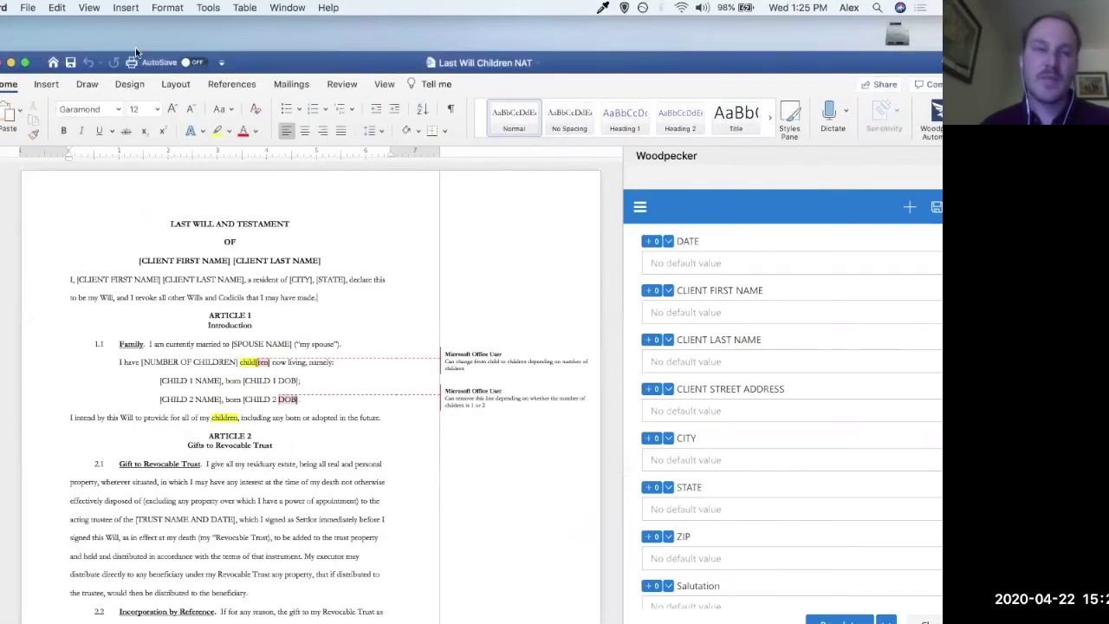
drag(636, 55, 597, 19)
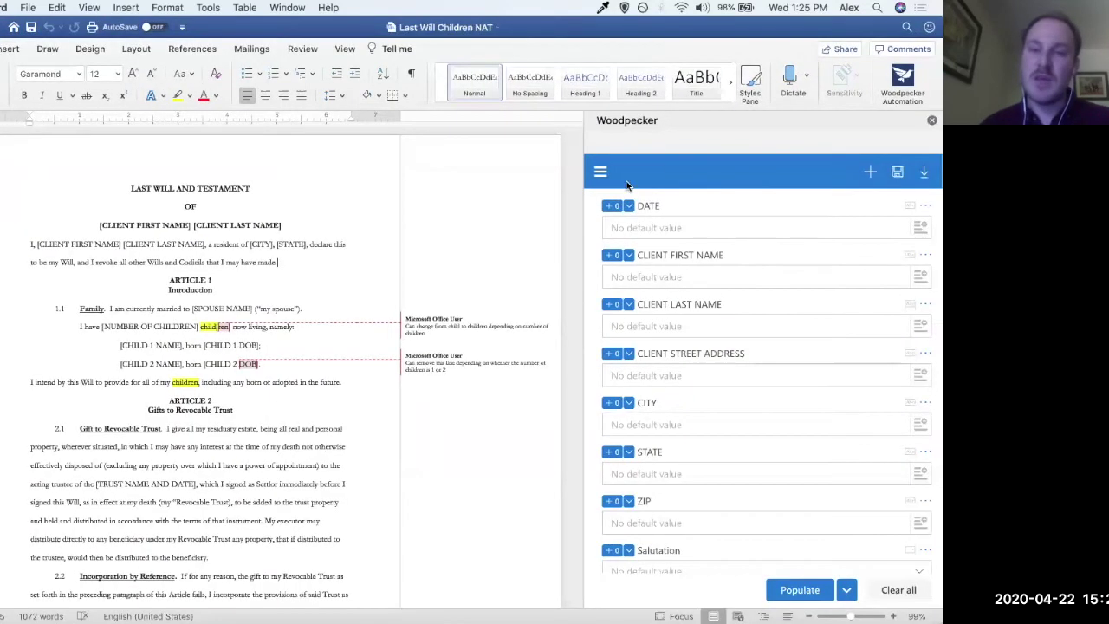
click(602, 172)
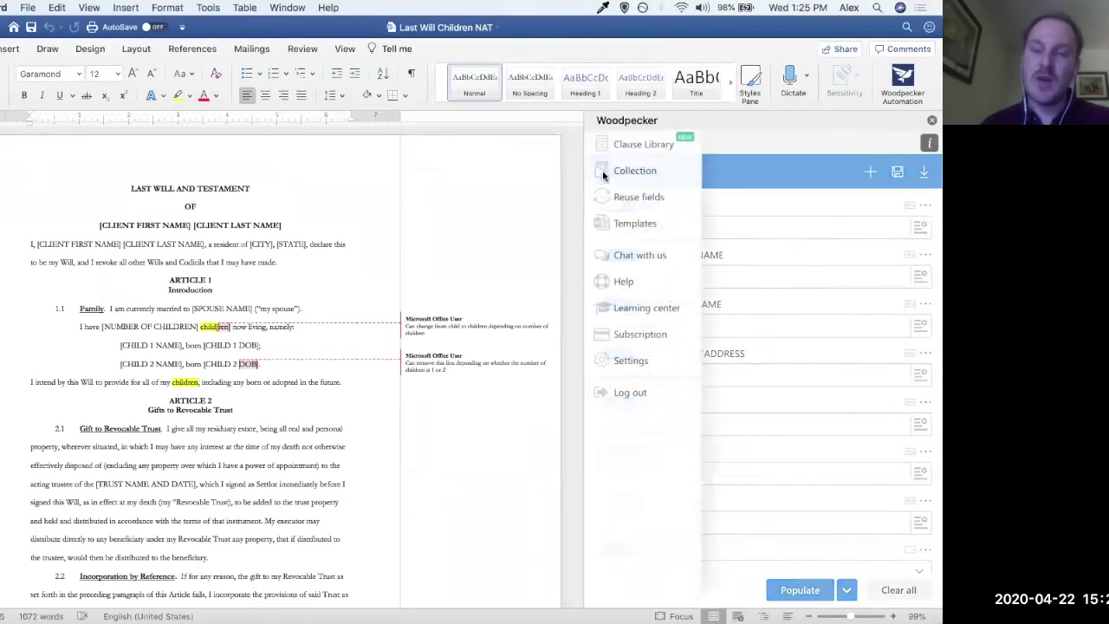
click(642, 199)
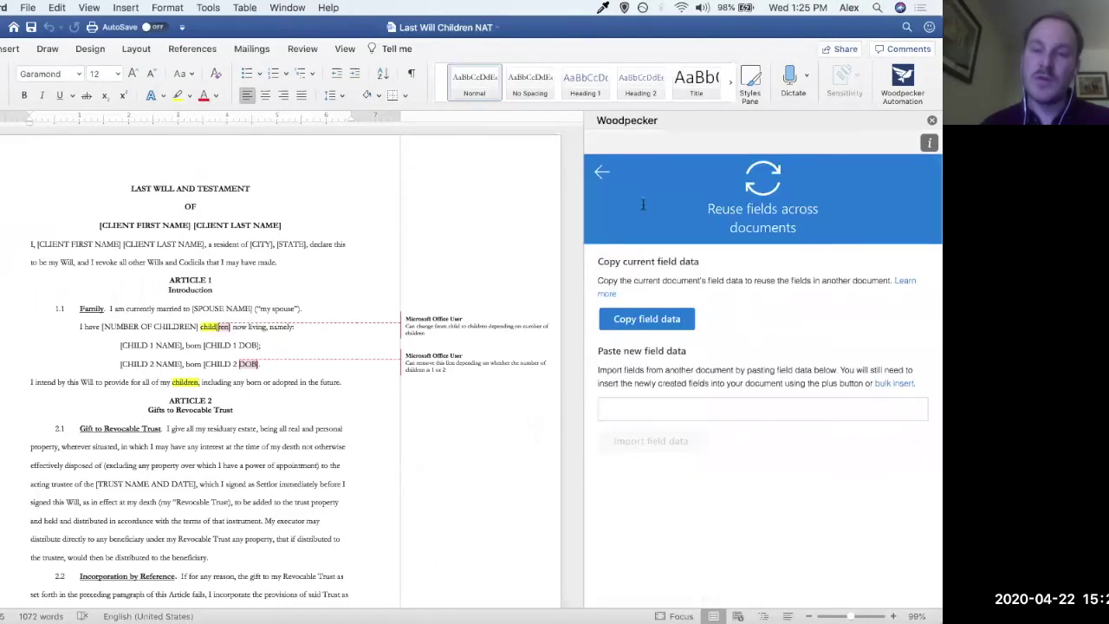
right_click(638, 409)
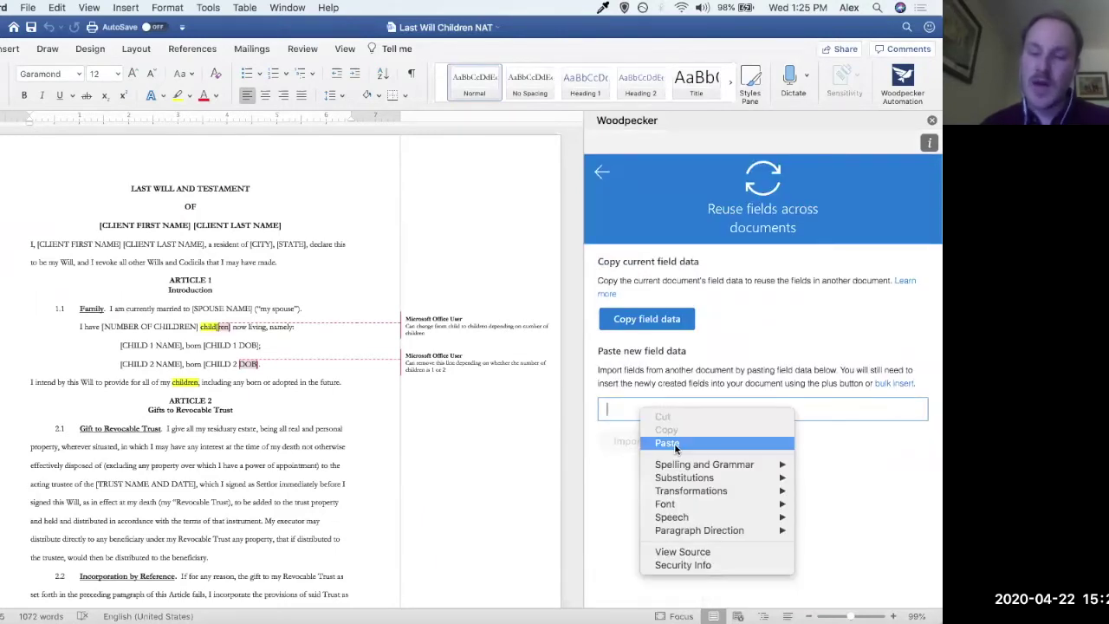
click(619, 407)
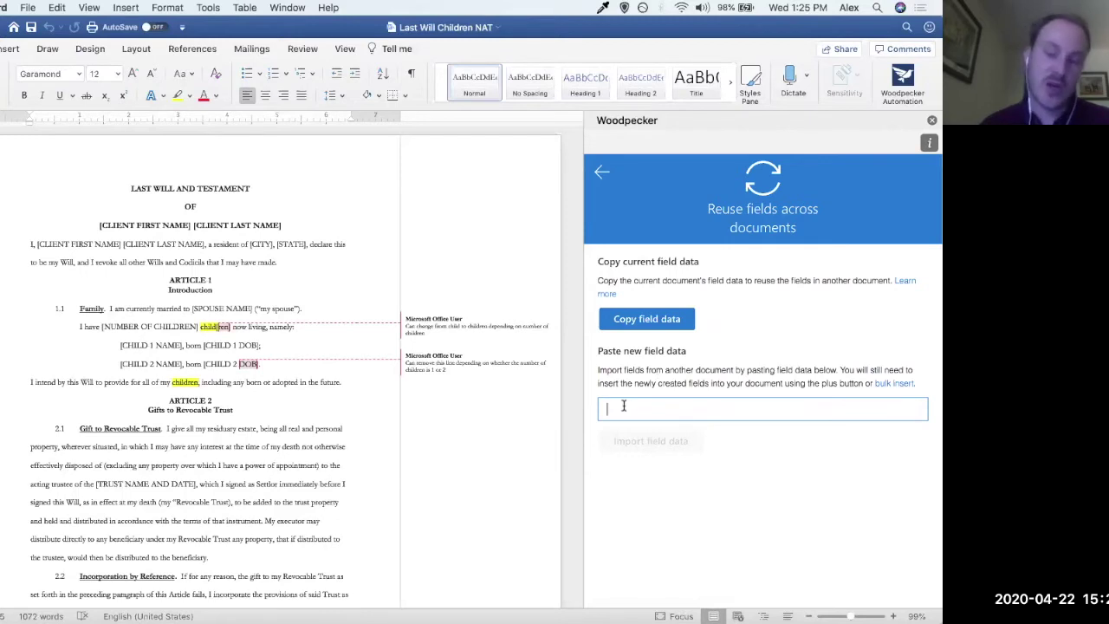
right_click(623, 405)
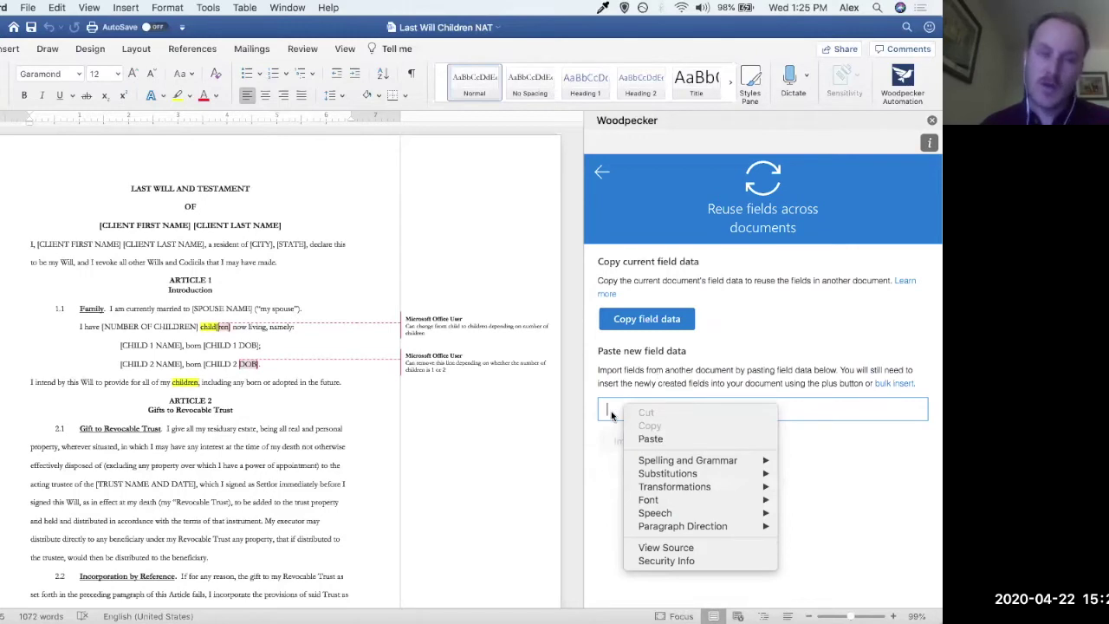
click(612, 416)
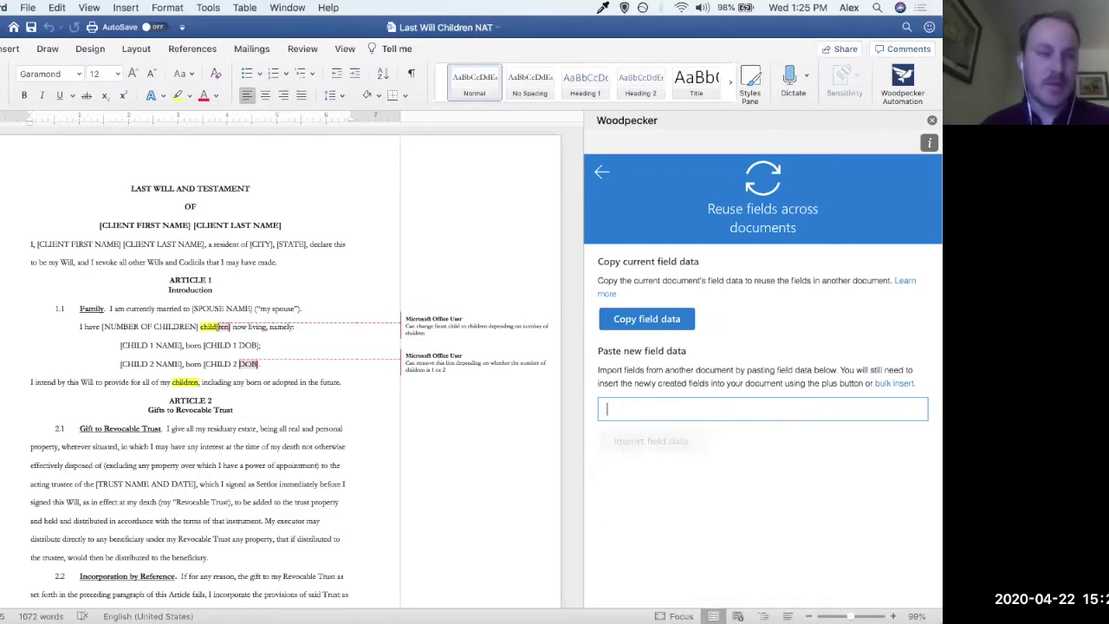
click(763, 341)
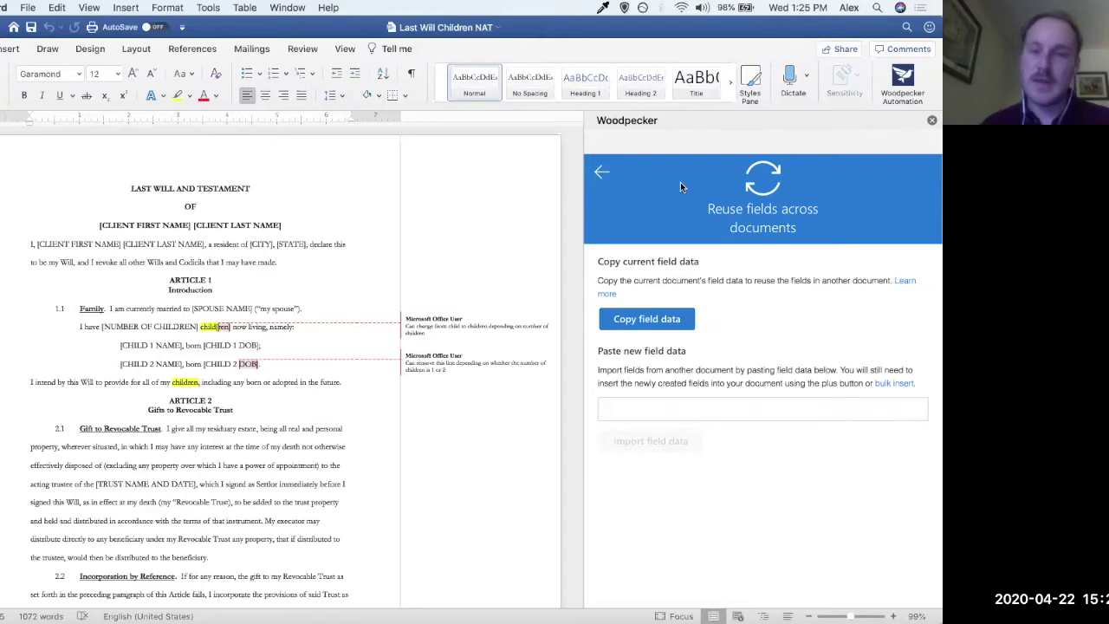
click(602, 173)
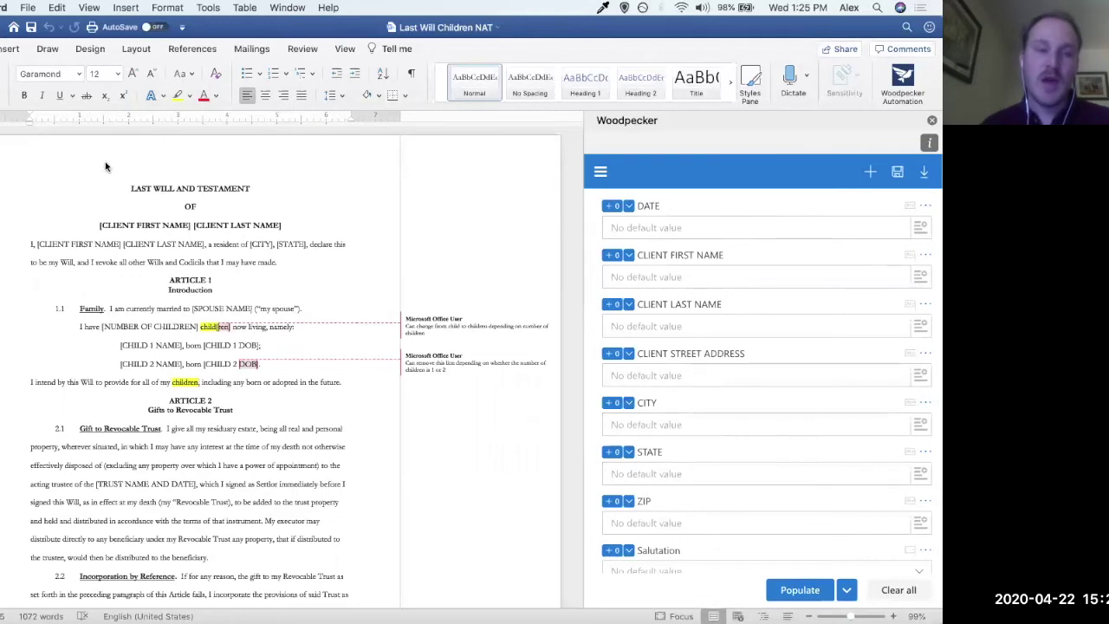
click(397, 275)
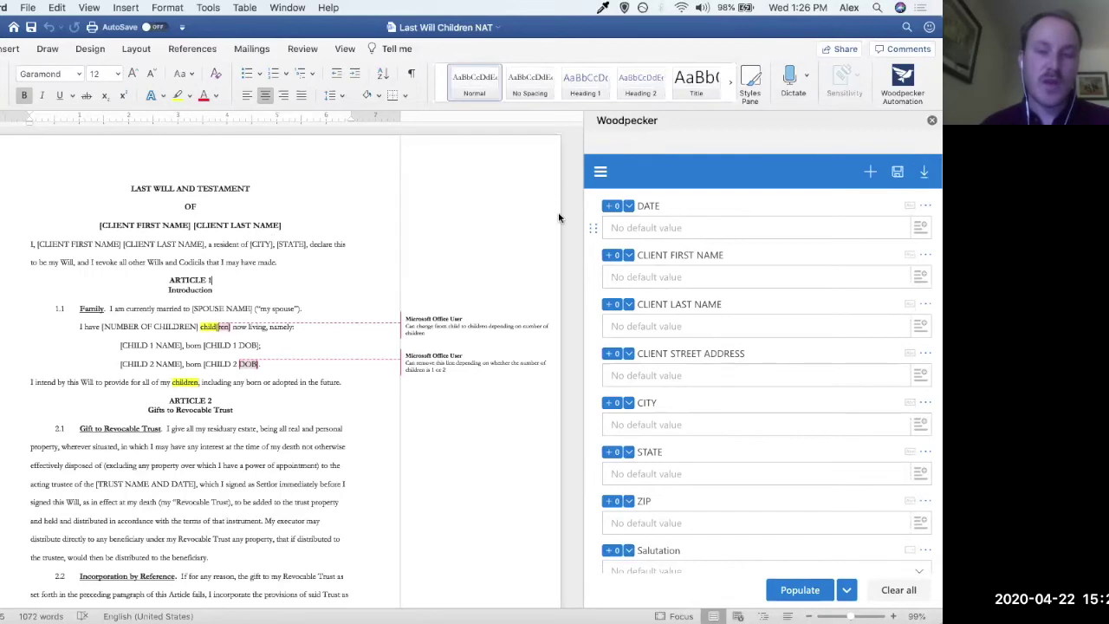
- Examine the imported Woodpecker fields, the client name placeholders in the will's title and the insert options for CLIENT FIRST NAME
scroll(681, 517, down, 2)
scroll(681, 518, down, 3)
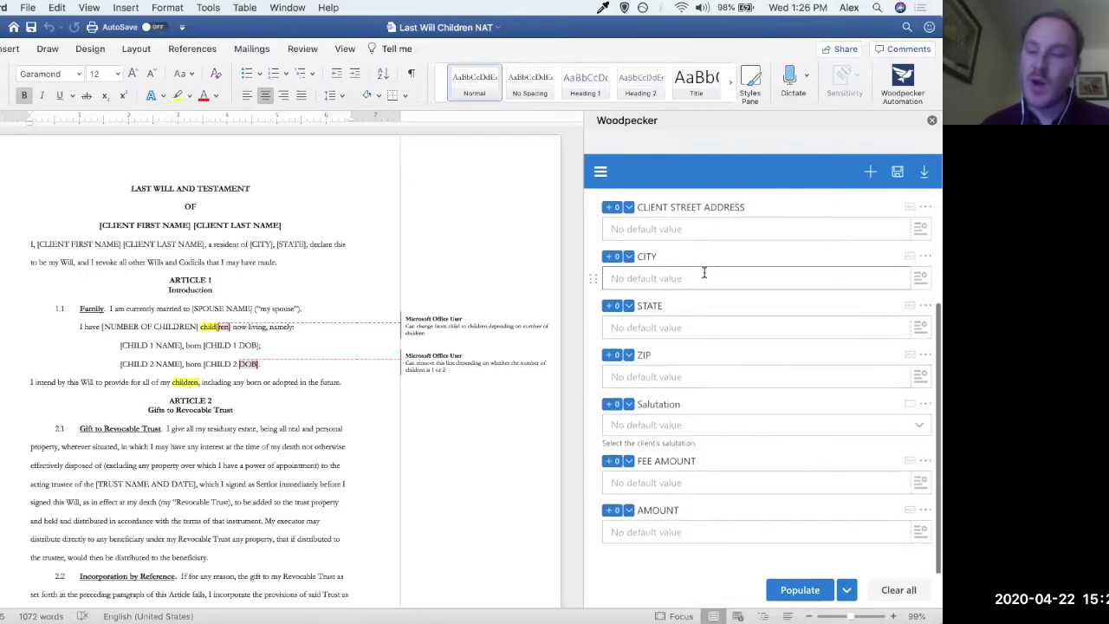
scroll(671, 442, up, 5)
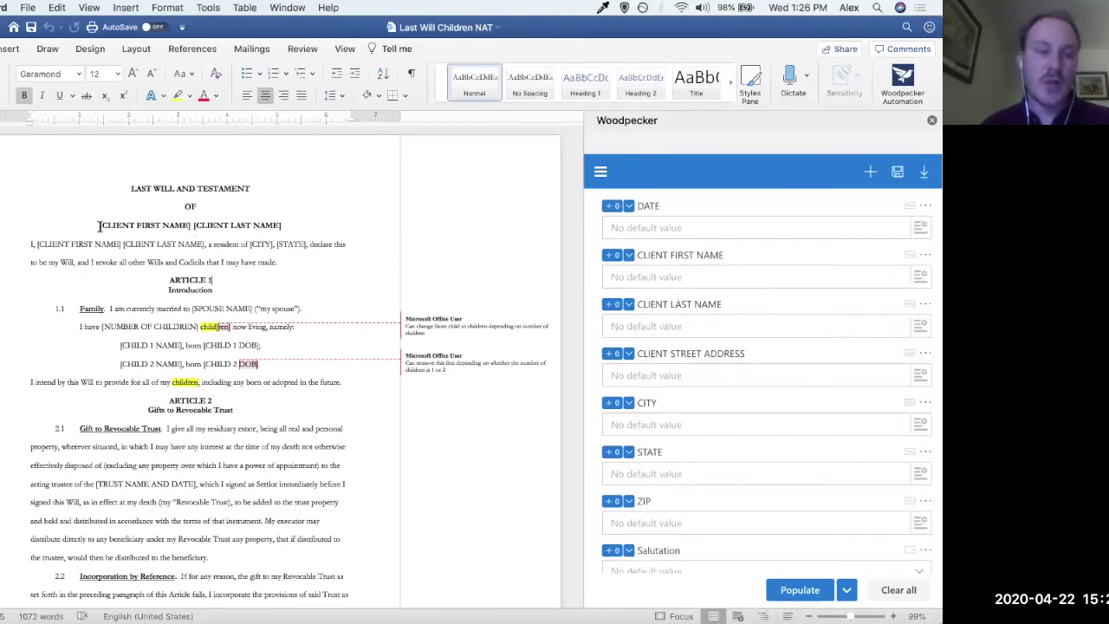
drag(98, 226, 189, 227)
drag(281, 225, 195, 225)
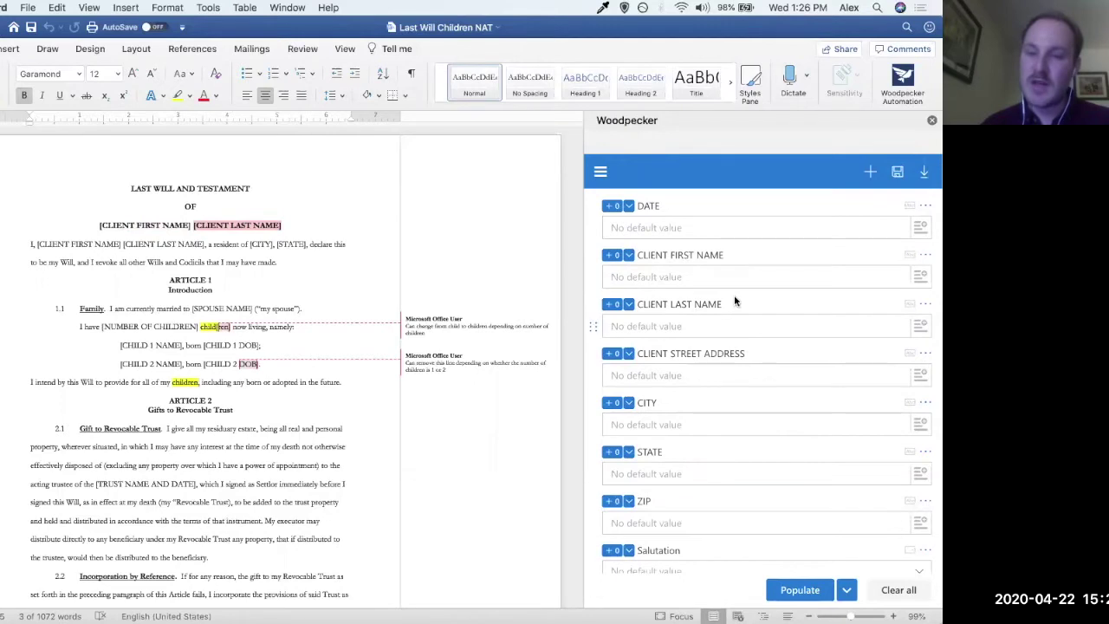
click(525, 241)
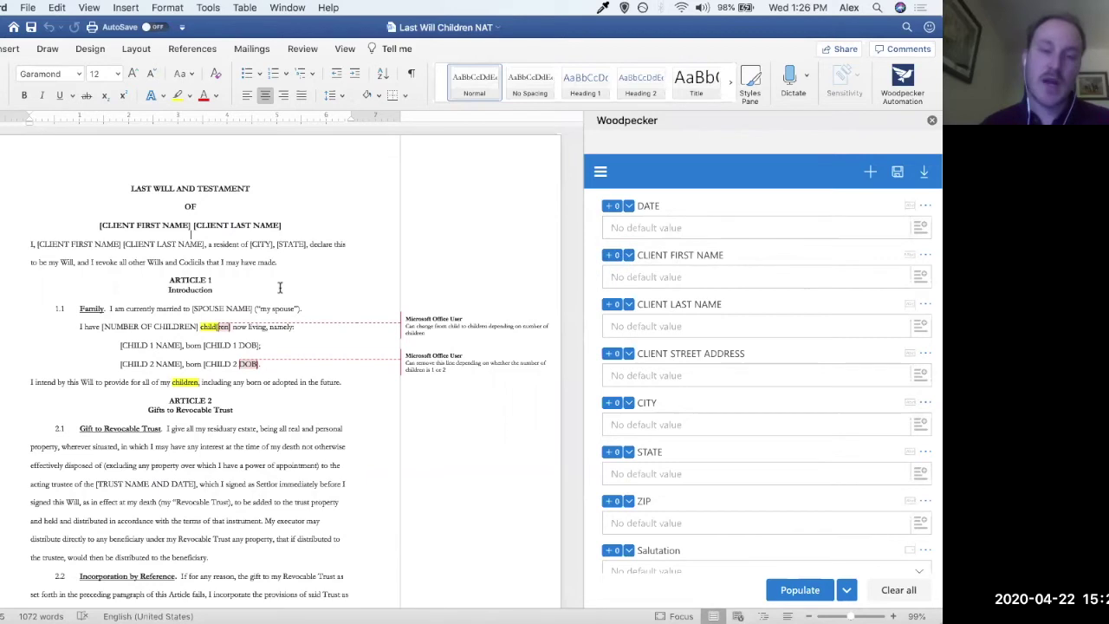
click(628, 257)
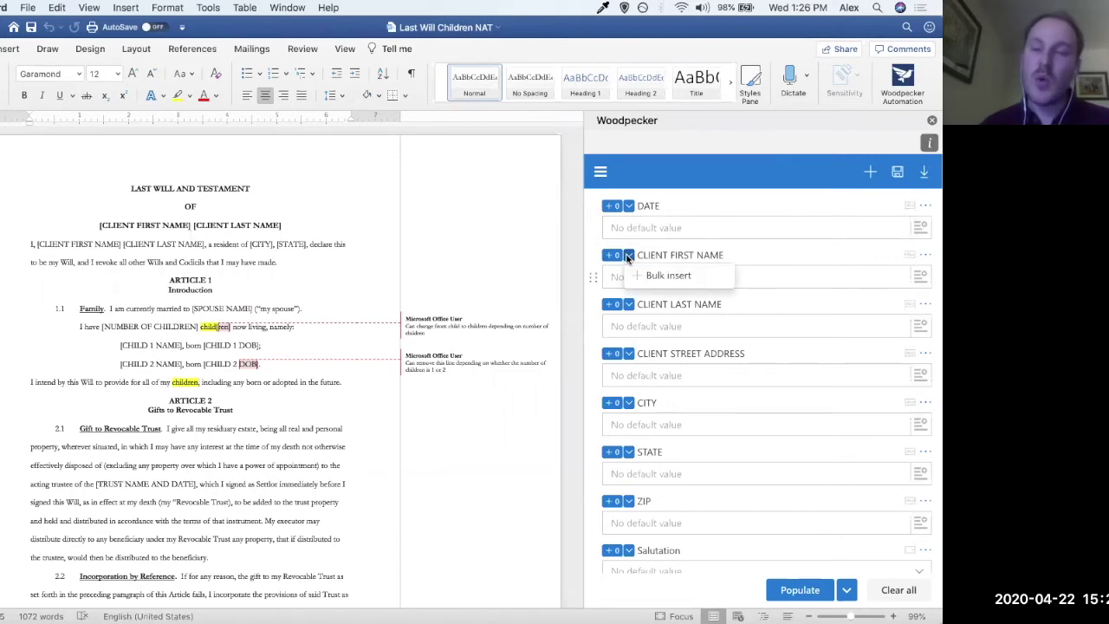
click(701, 254)
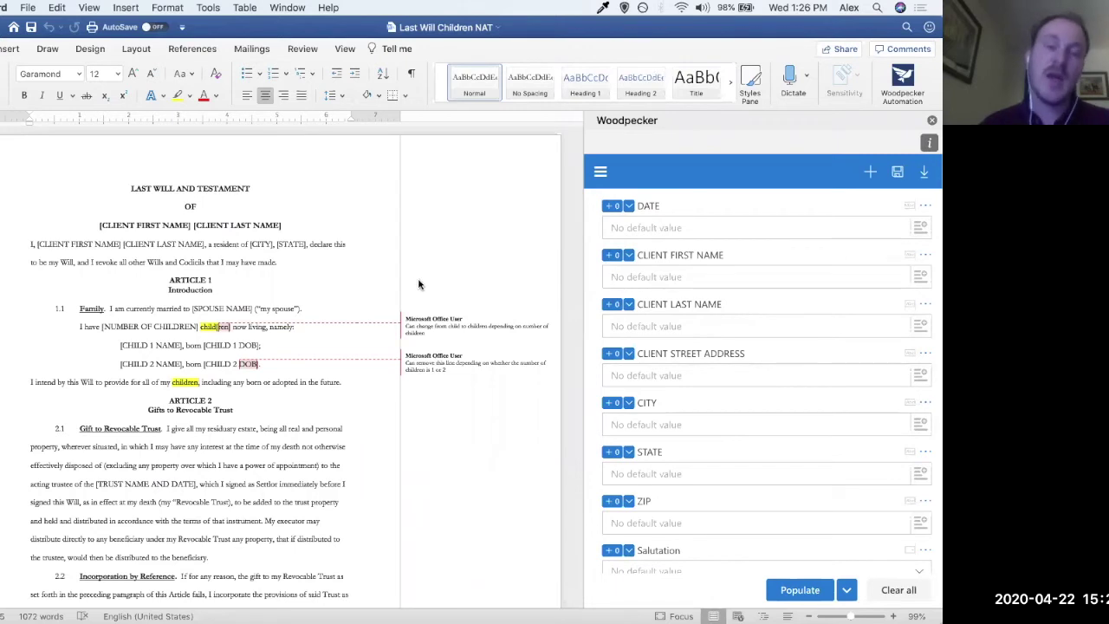
- Enter the client's first name in CLIENT FIRST NAME and the client's last name in CLIENT LAST NAME
click(660, 278)
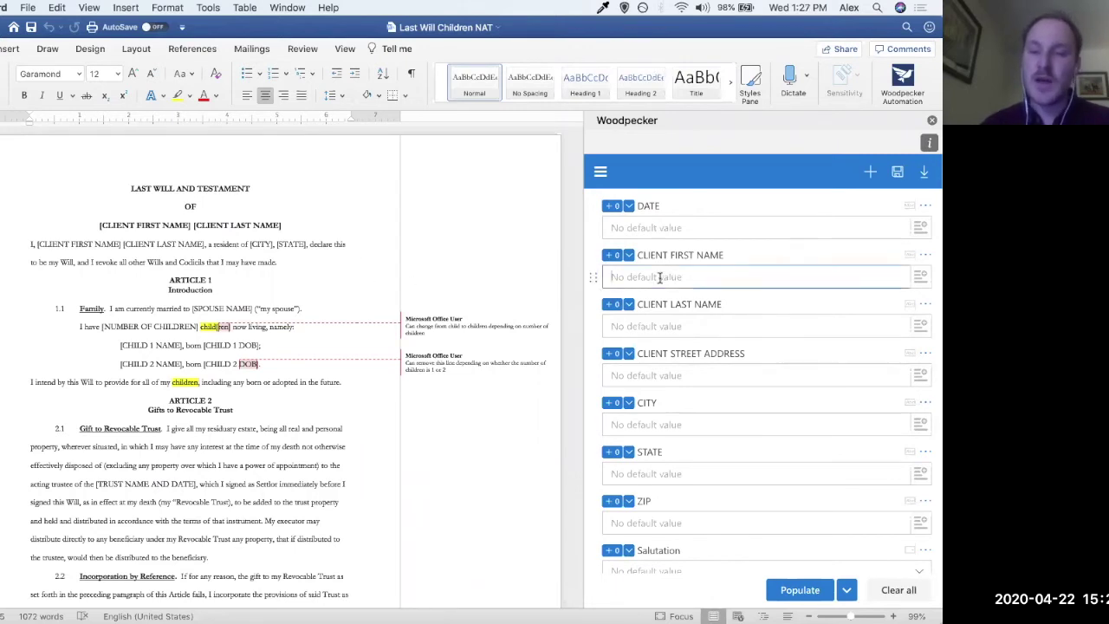
text(John Smi)
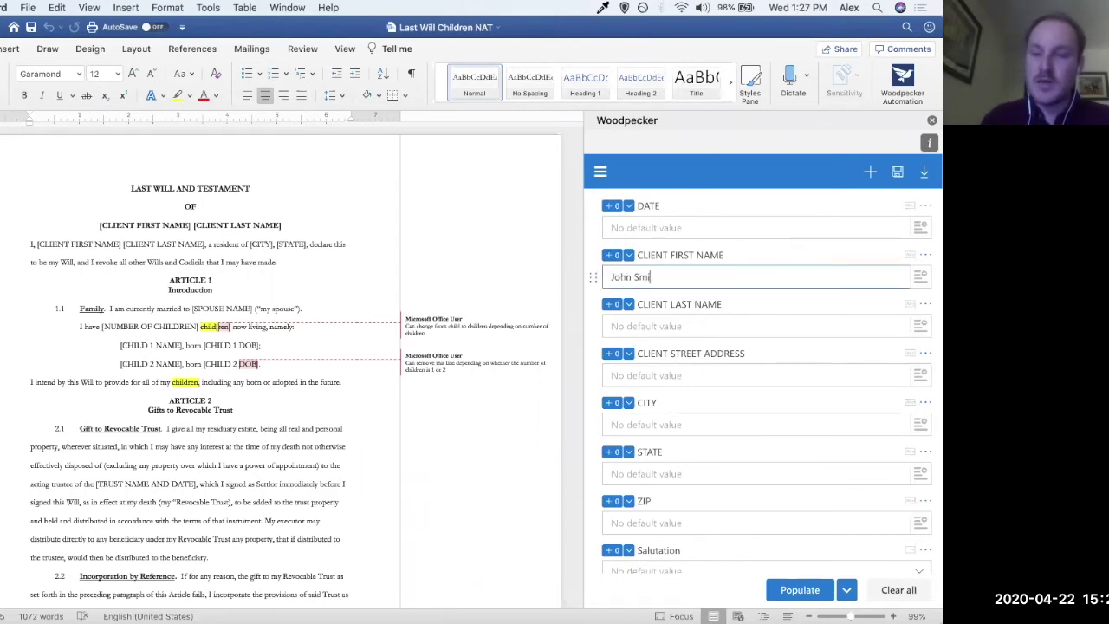
text(th)
double_click(648, 276)
key(super+x)
click(665, 324)
key(super+v)
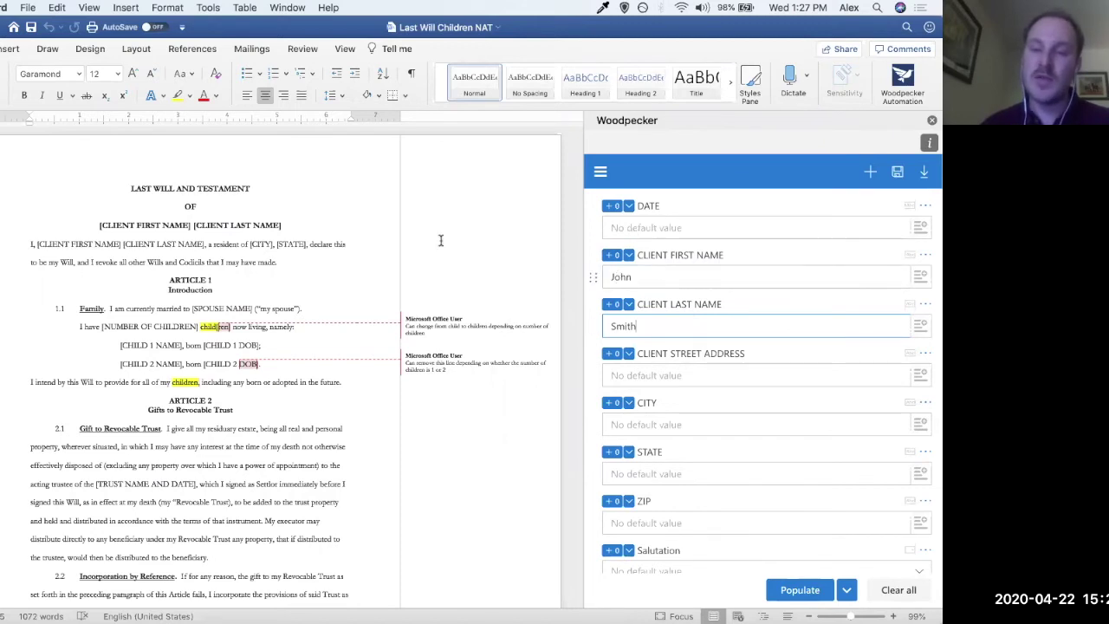
- Replace the [CLIENT FIRST NAME] placeholder in the will's title with the CLIENT FIRST NAME field
drag(98, 225, 184, 225)
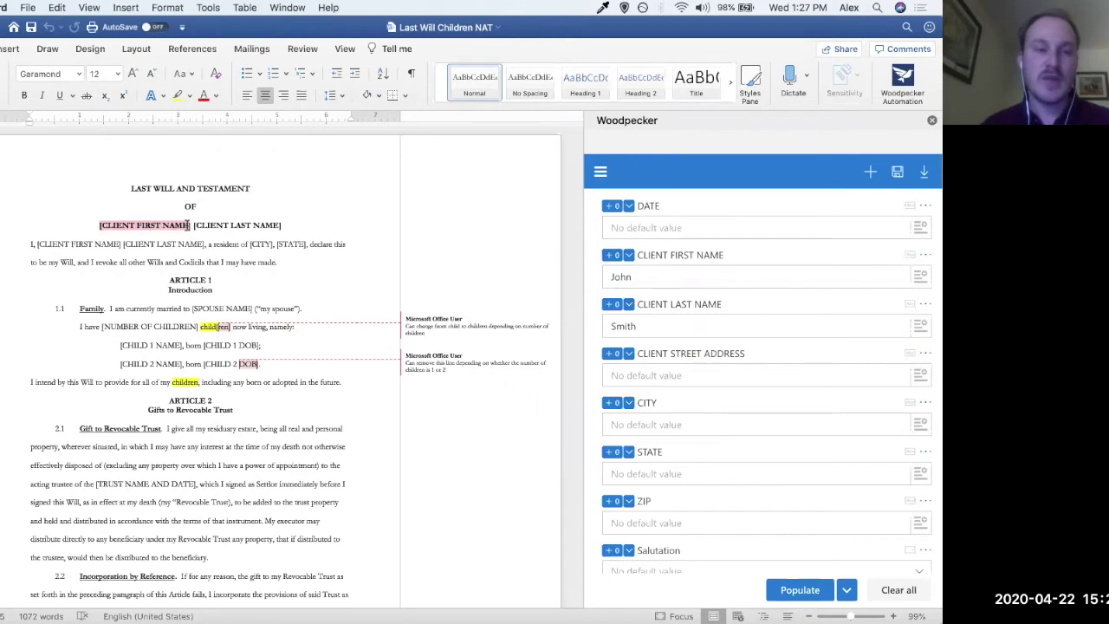
drag(190, 225, 192, 227)
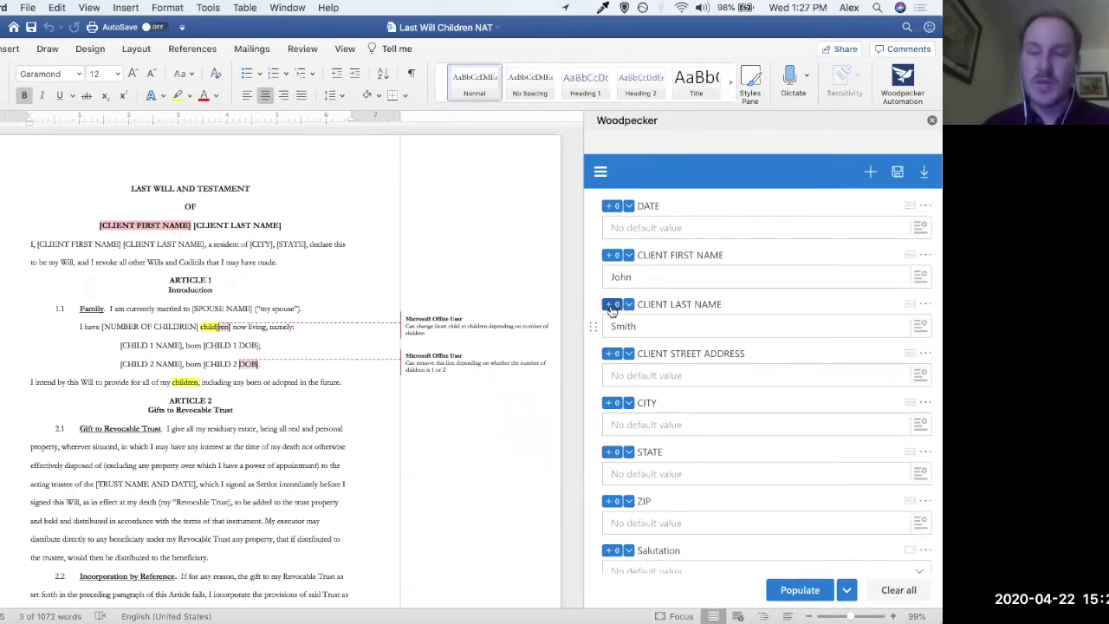
click(613, 256)
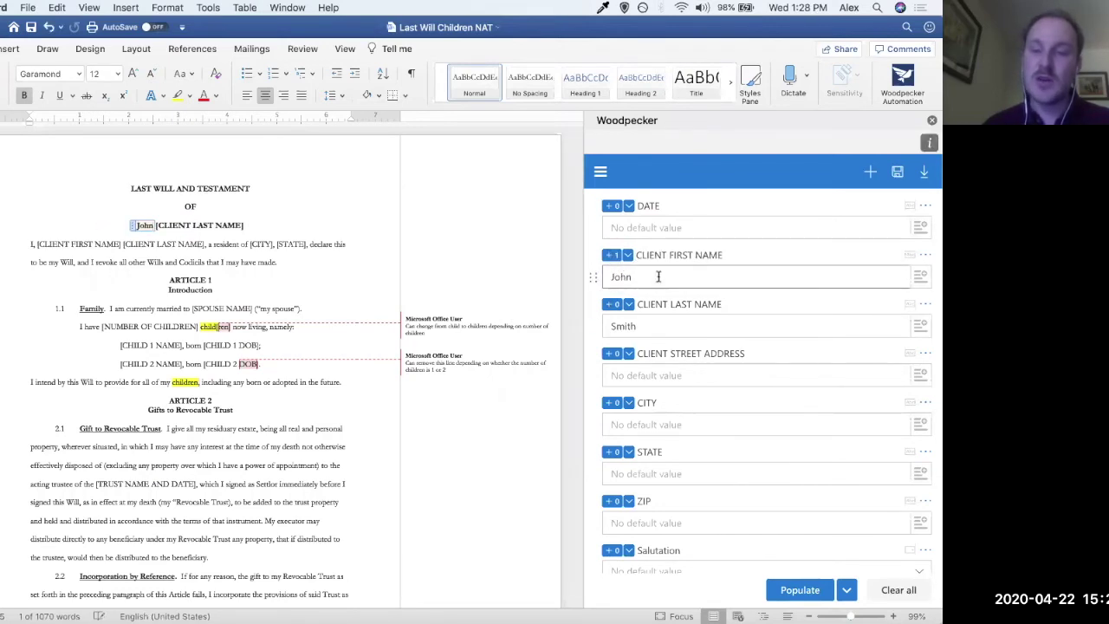
click(198, 225)
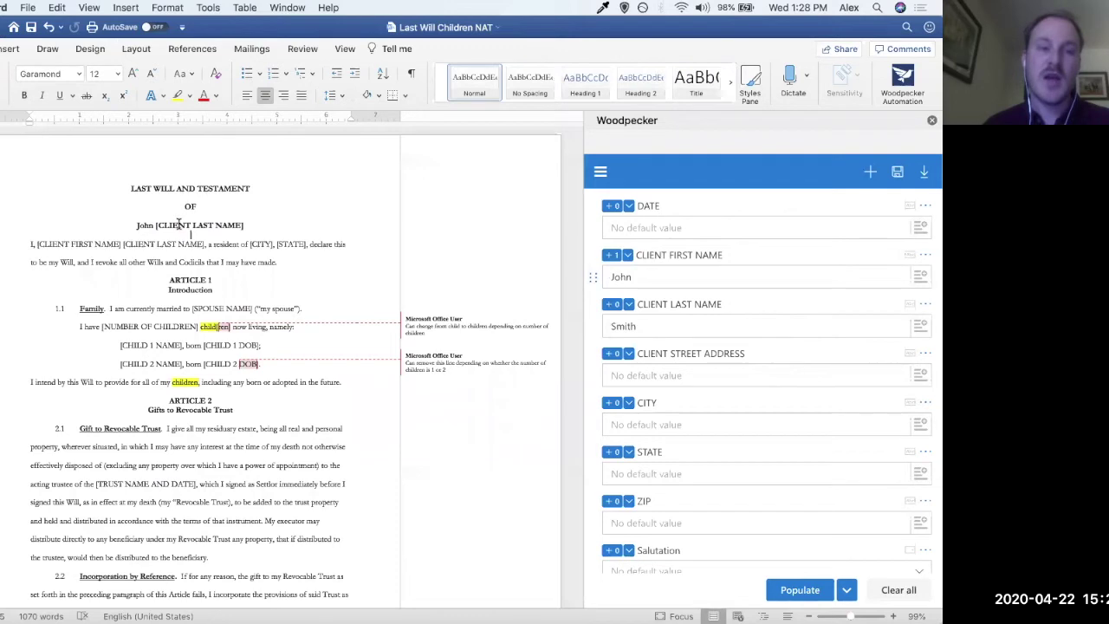
click(138, 225)
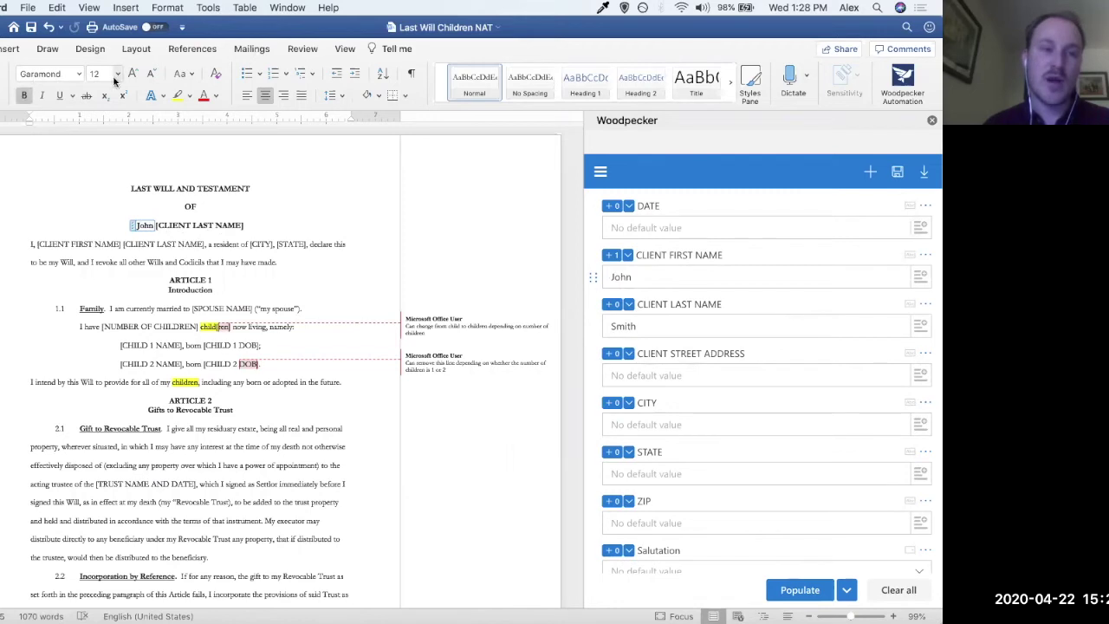
click(133, 264)
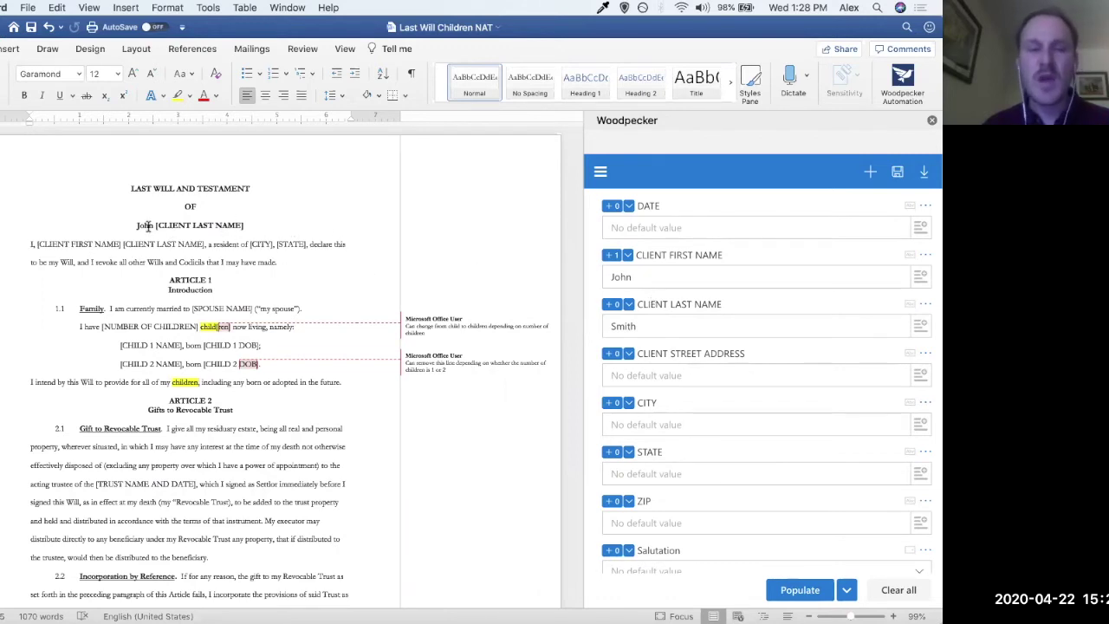
- Bulk insert the CLIENT FIRST NAME field at every occurrence of "[CLIENT FIRST NAME]" in the will, finding whole words only
drag(40, 244, 122, 244)
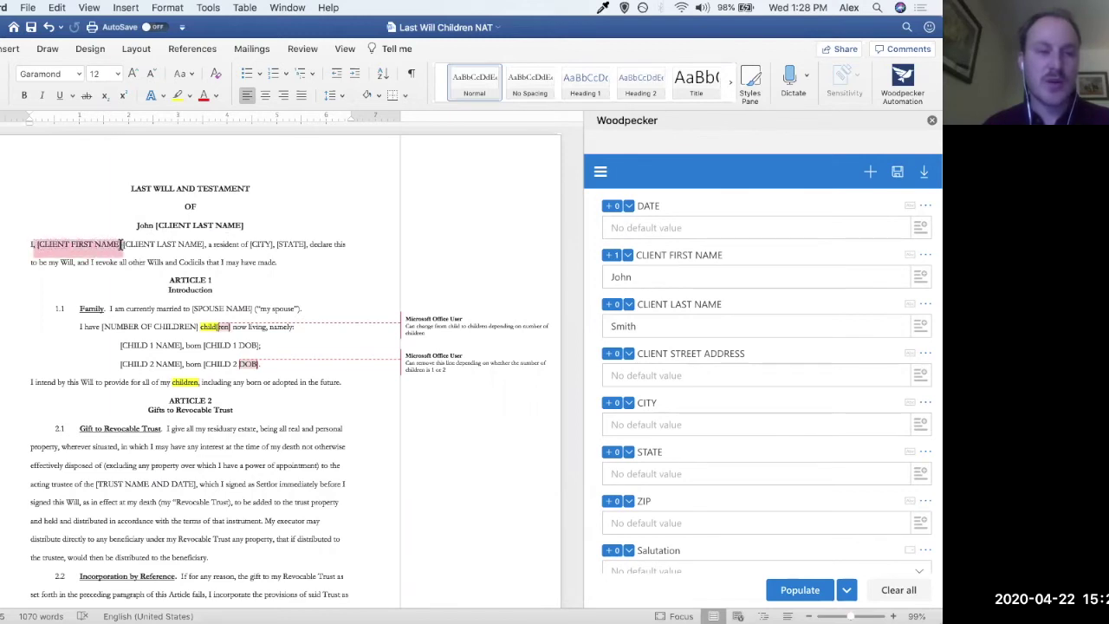
click(131, 245)
drag(36, 243, 124, 245)
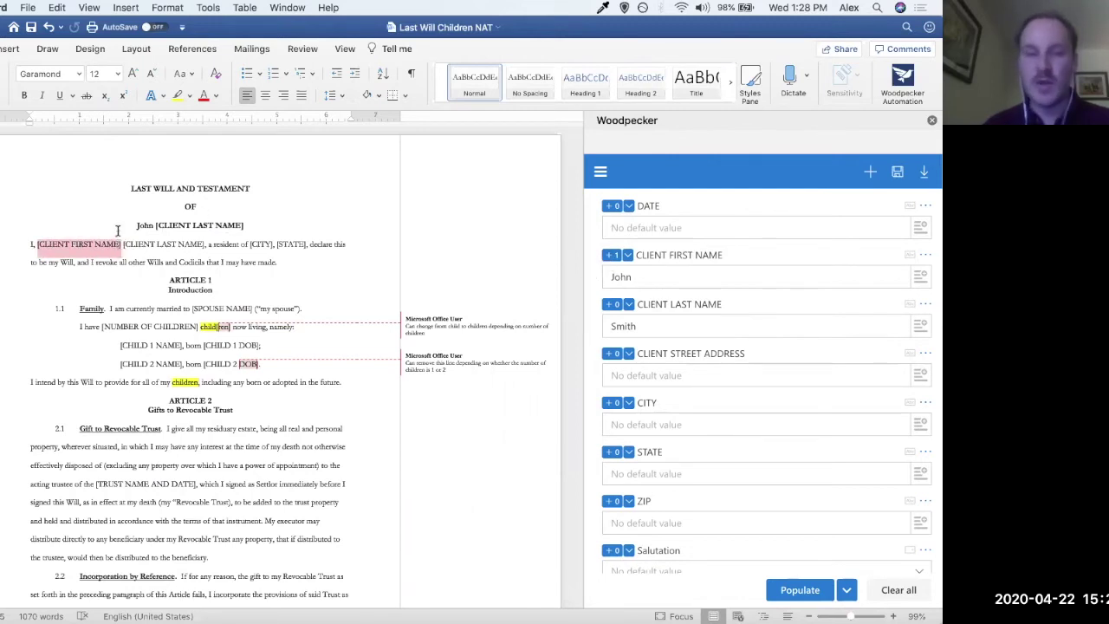
click(132, 259)
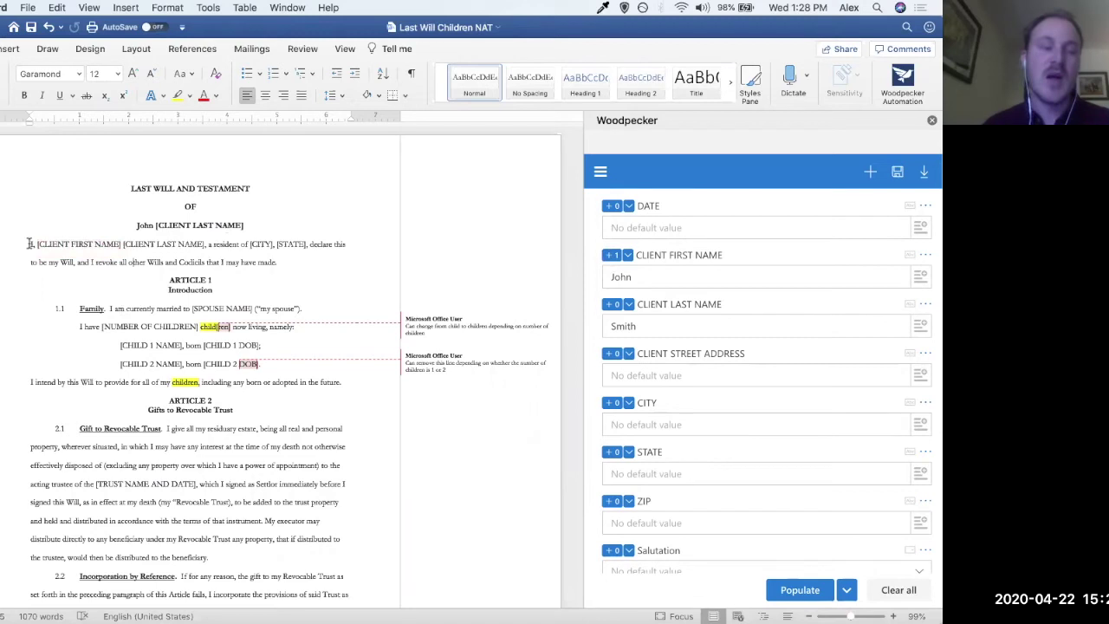
drag(36, 244, 121, 249)
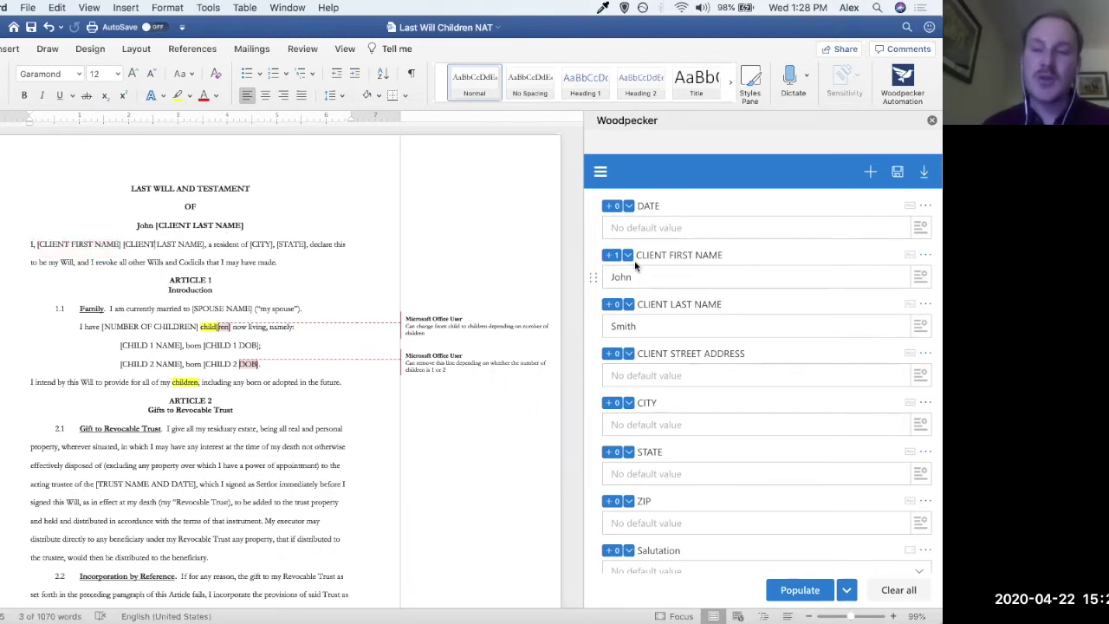
click(628, 255)
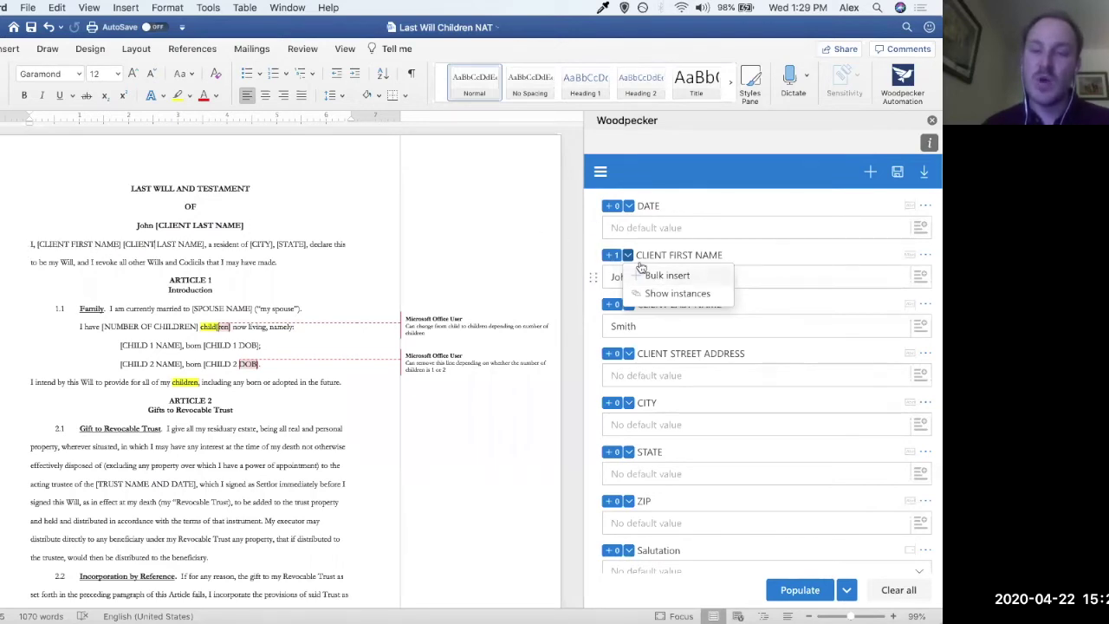
click(652, 276)
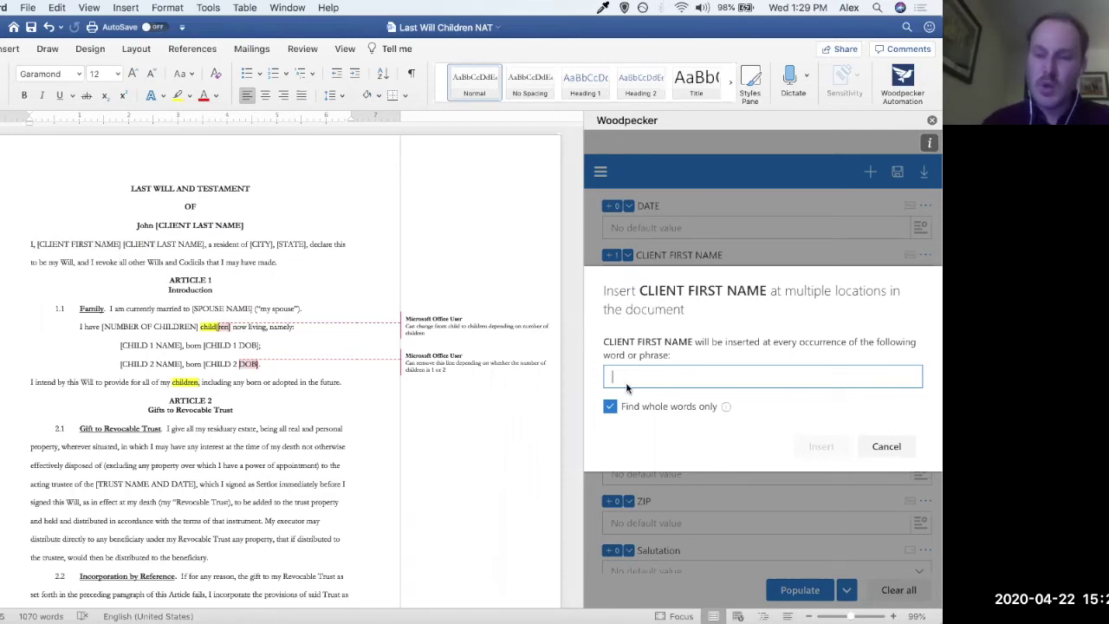
text([CLIENT )
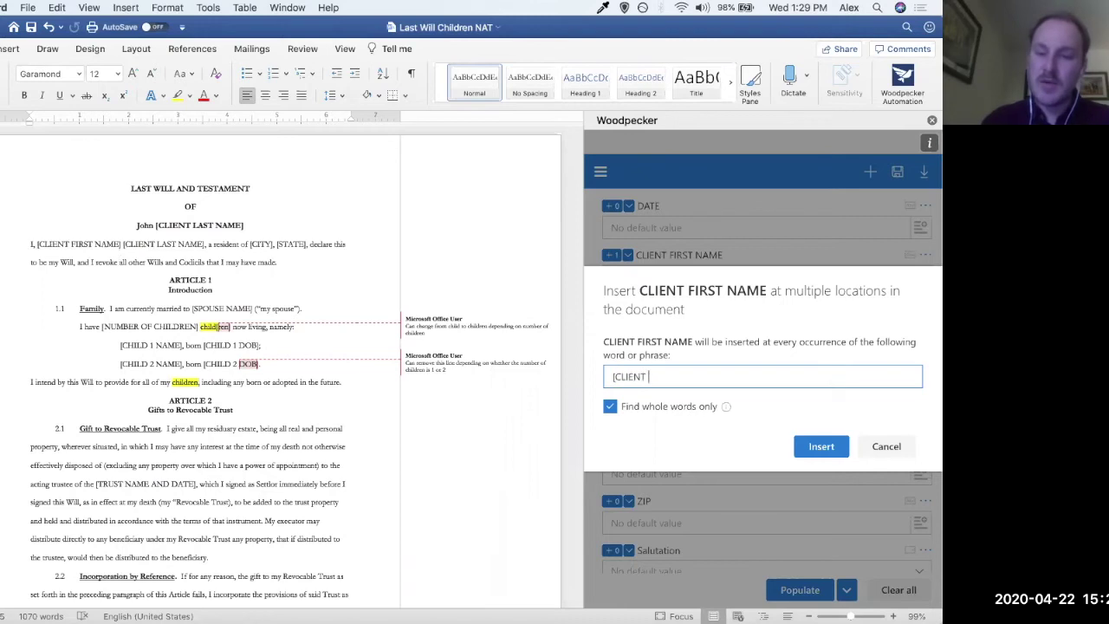
text(FIRST NAME])
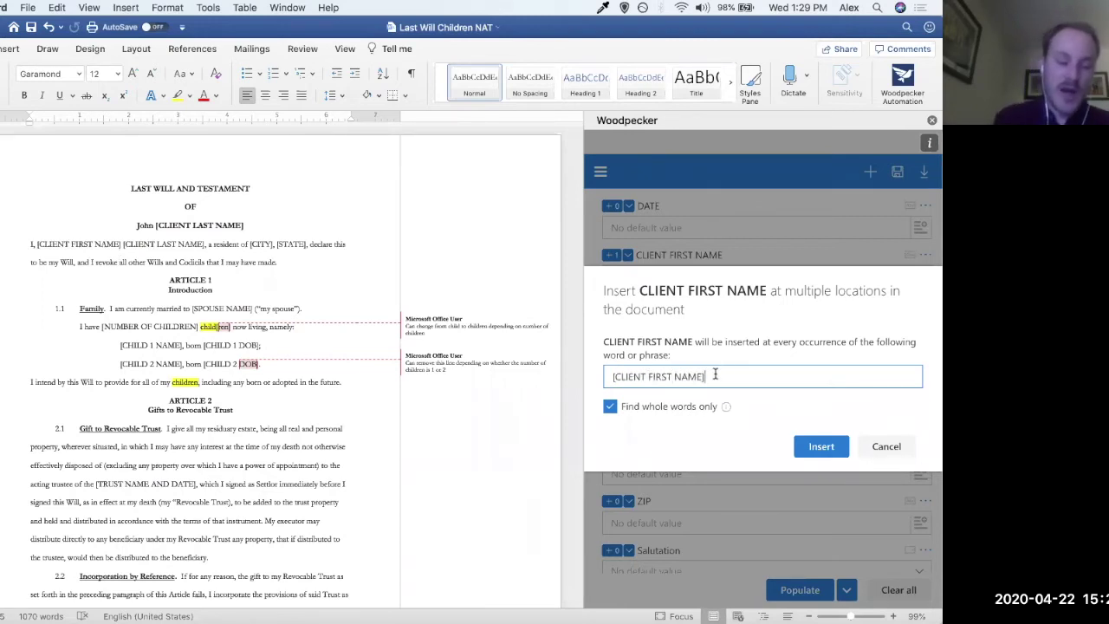
drag(710, 377, 605, 378)
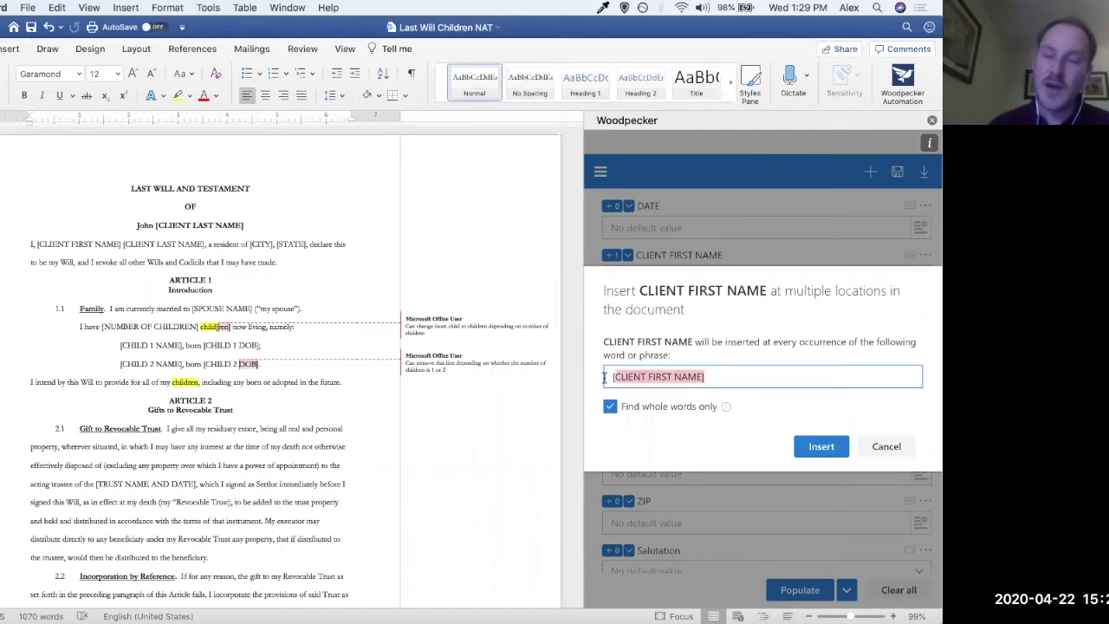
click(734, 378)
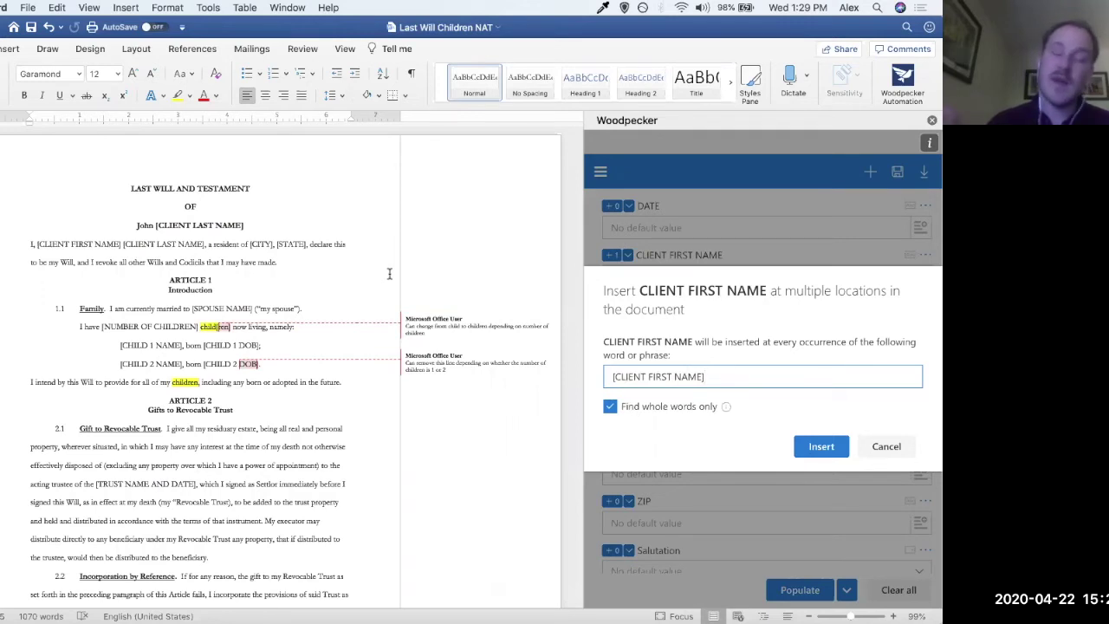
click(821, 447)
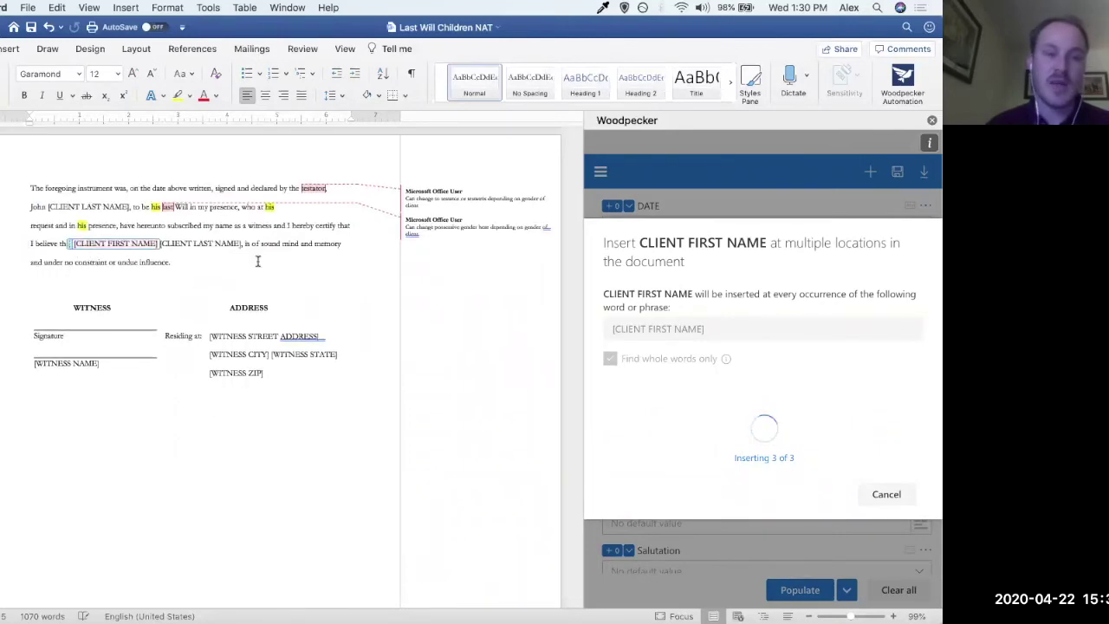
- Bulk insert the CLIENT LAST NAME field at every occurrence of "[CLIENT LAST NAME]" in the will
scroll(237, 273, up, 2)
scroll(237, 274, up, 15)
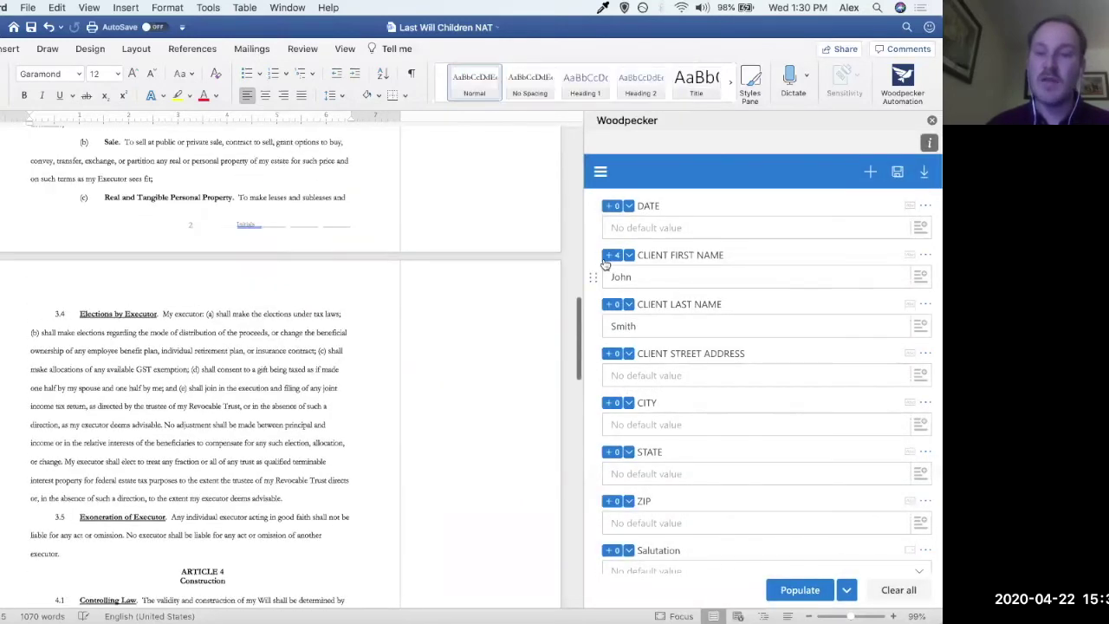
scroll(409, 260, up, 20)
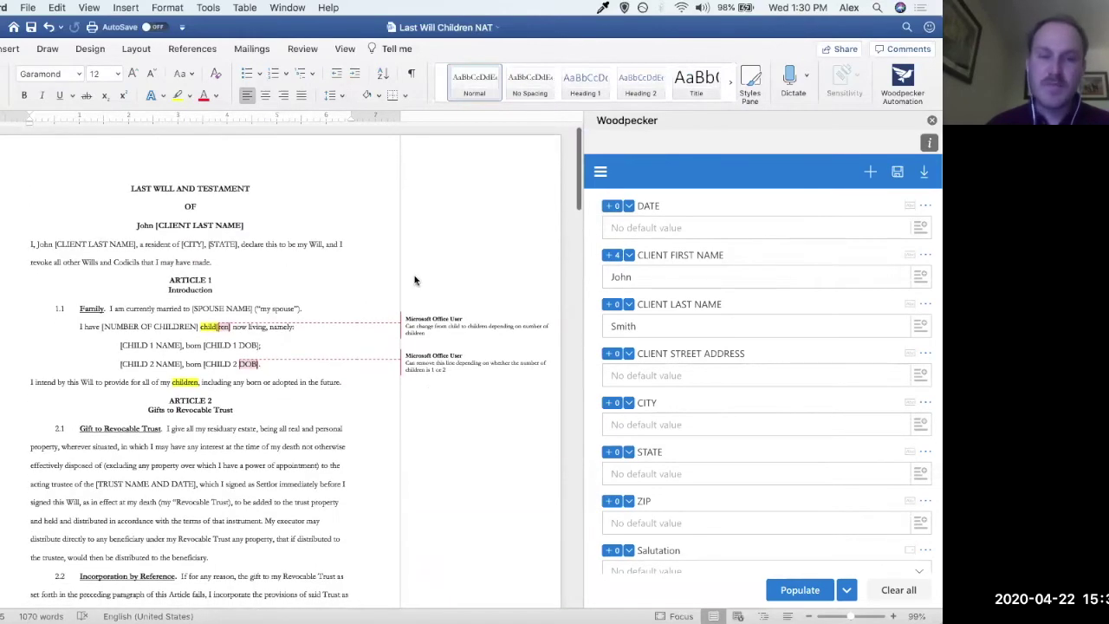
click(642, 324)
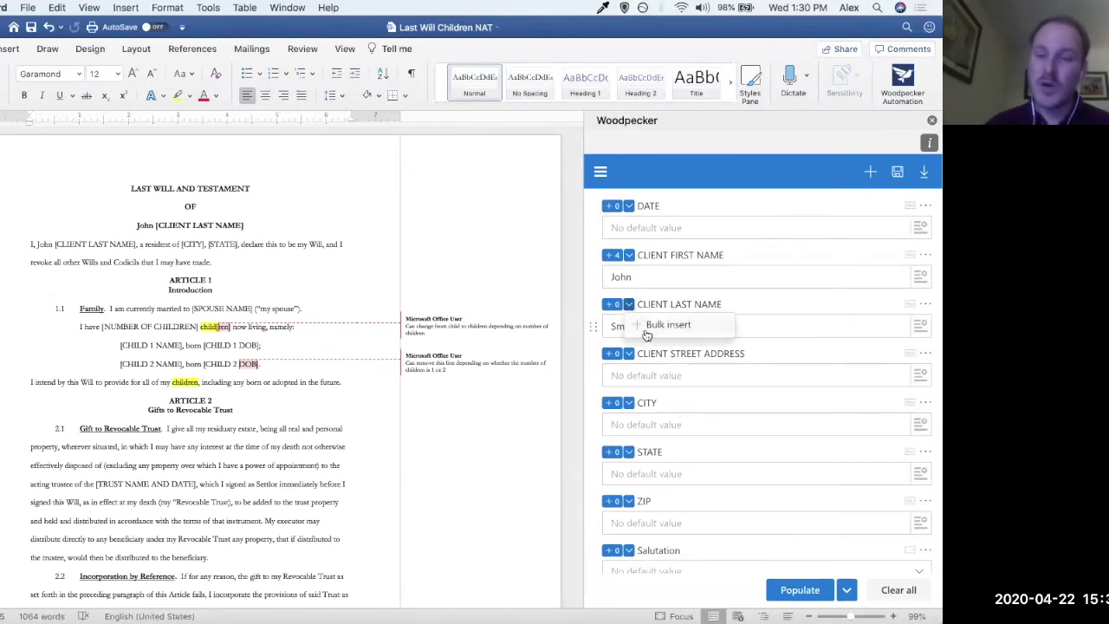
click(664, 325)
text([Cli)
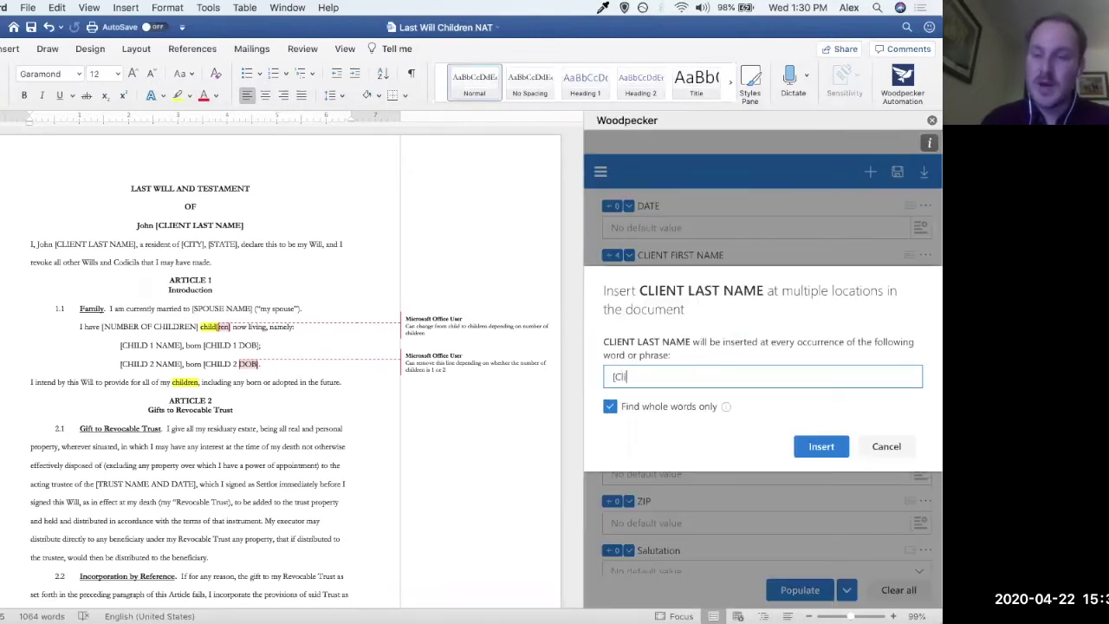
text(ENT LAST NAME])
click(822, 448)
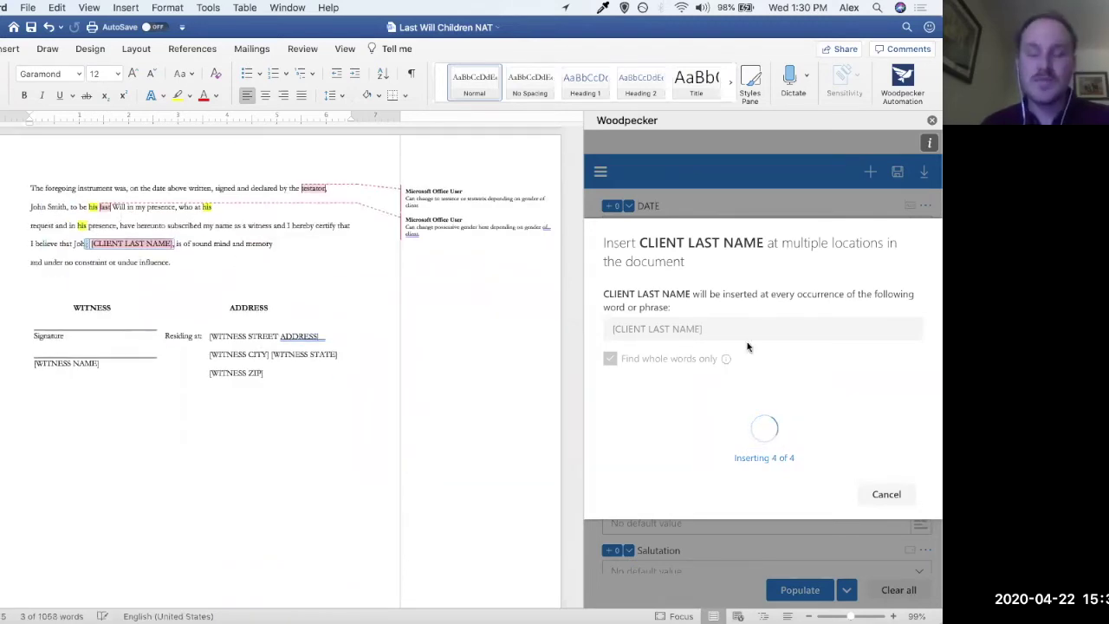
- Try to bulk insert the CITY field at every occurrence of "[CITY]" in the will
scroll(288, 273, up, 20)
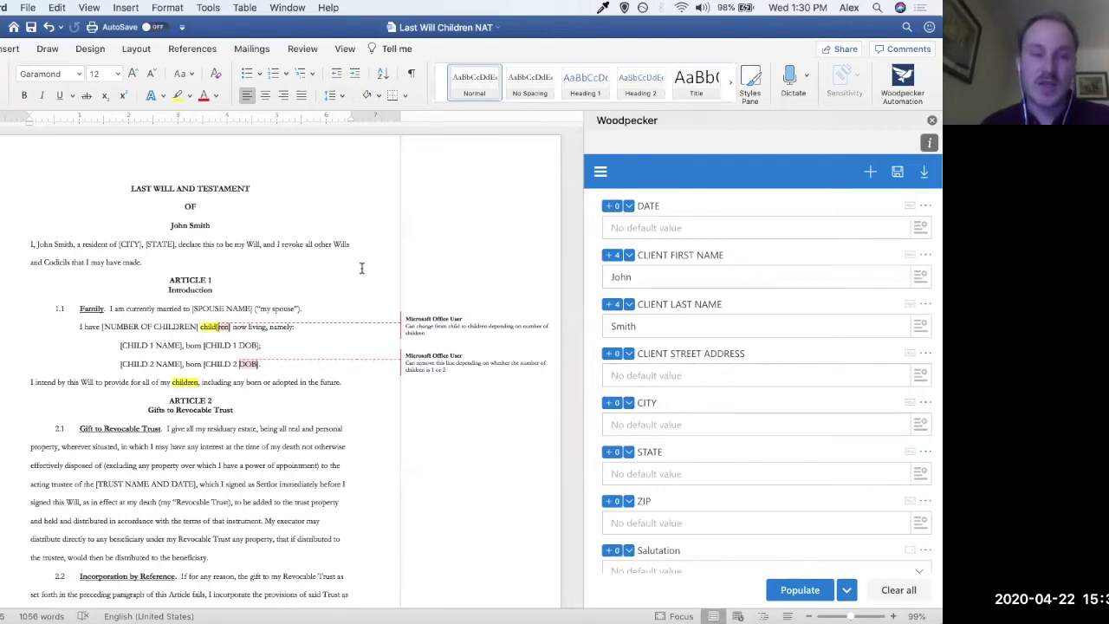
click(629, 402)
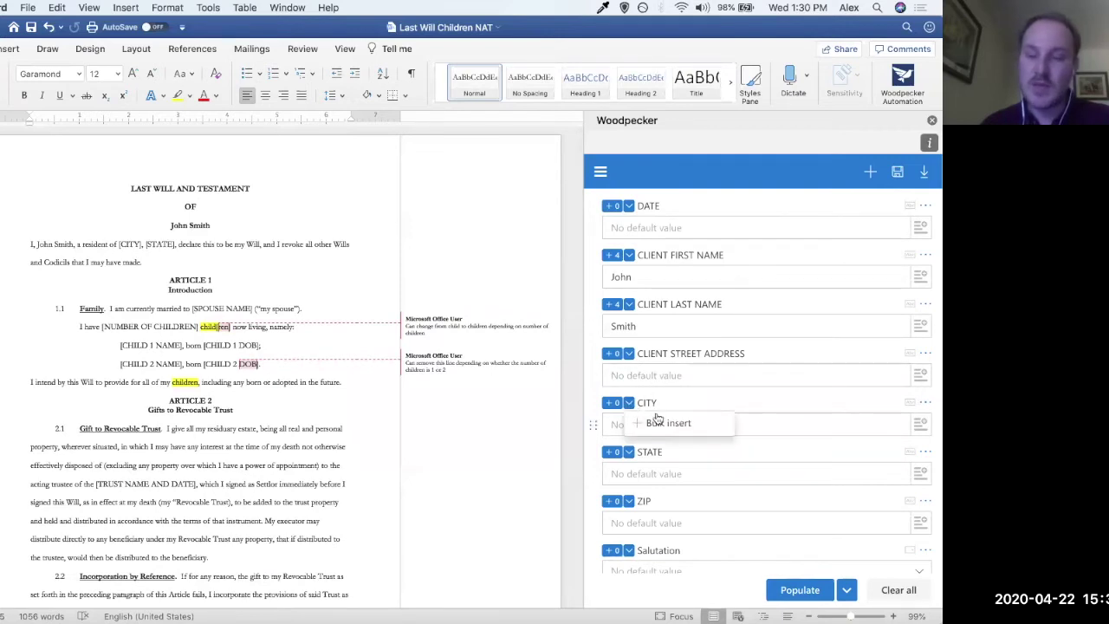
click(657, 423)
text([CITY)
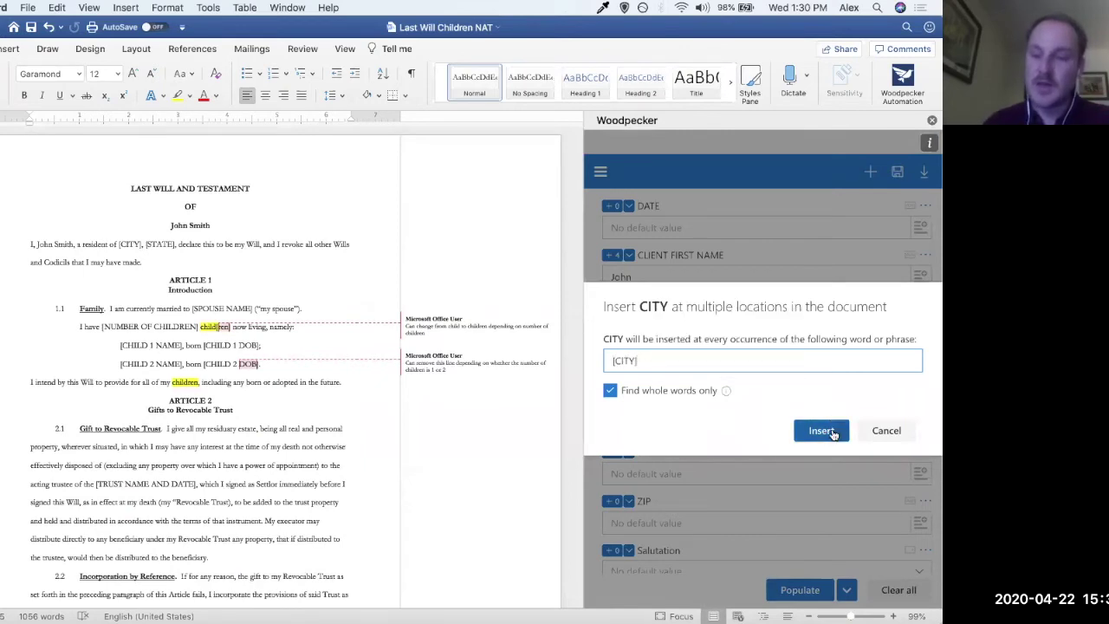
click(822, 431)
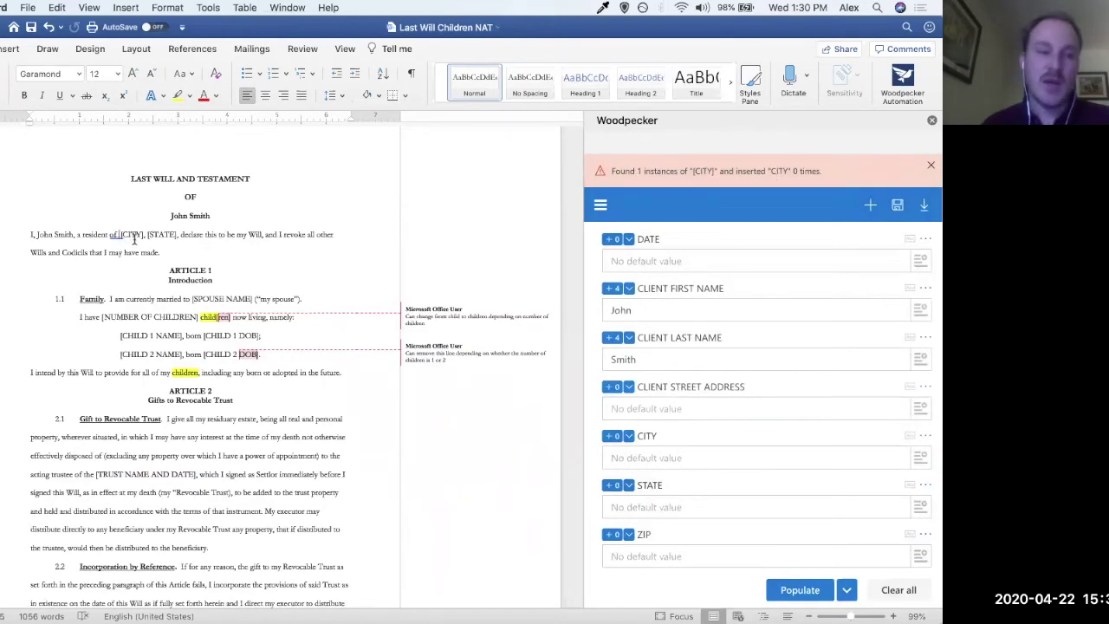
- Replace the [CITY] placeholder in the will's opening paragraph with the CITY field
click(143, 235)
key(BackSpace)
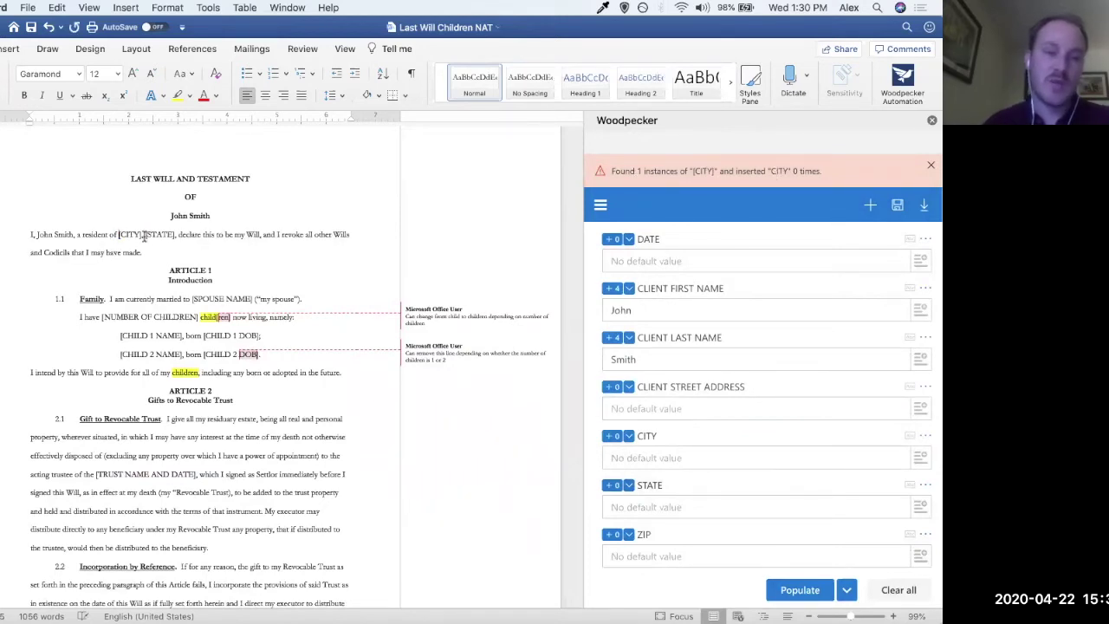
double_click(141, 235)
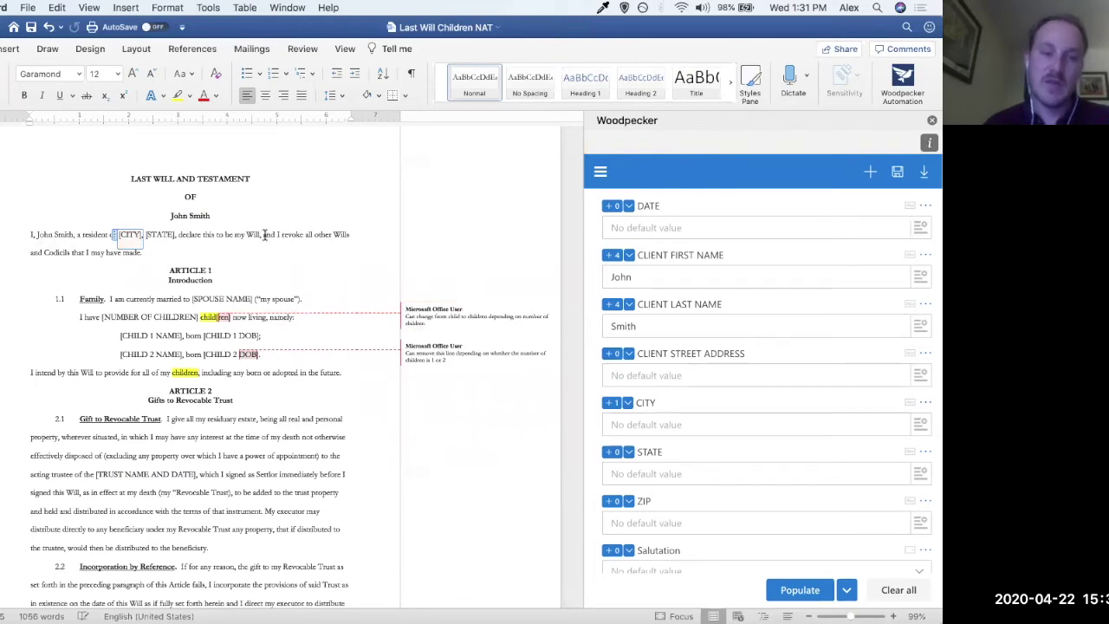
- Bulk insert the STATE field at every occurrence of "[STATE]" in the will, finding whole words only
scroll(713, 389, down, 3)
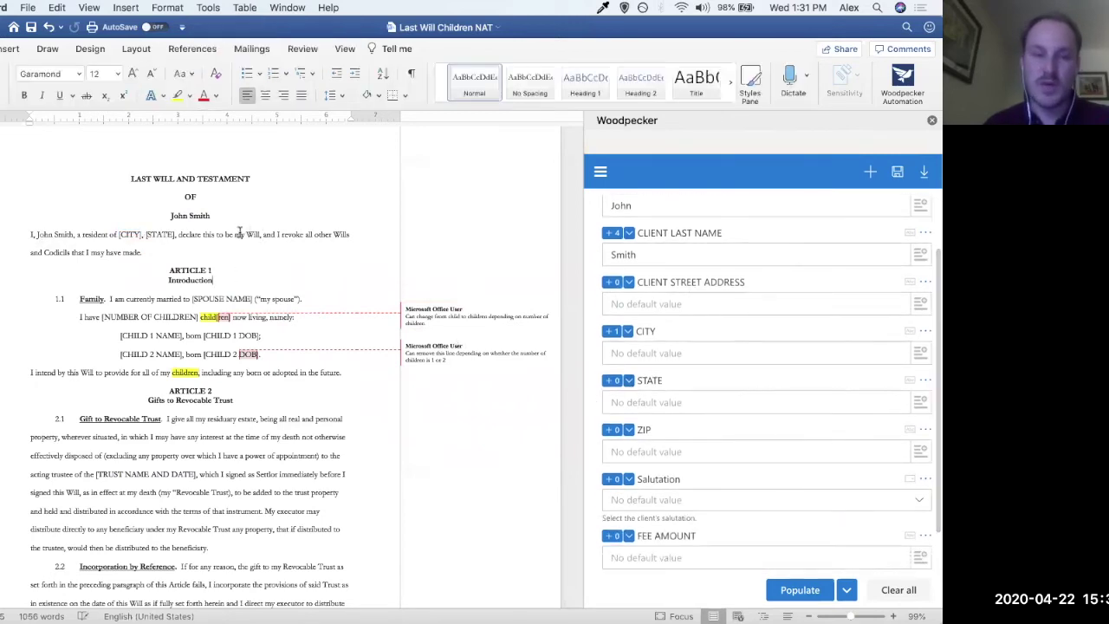
click(656, 400)
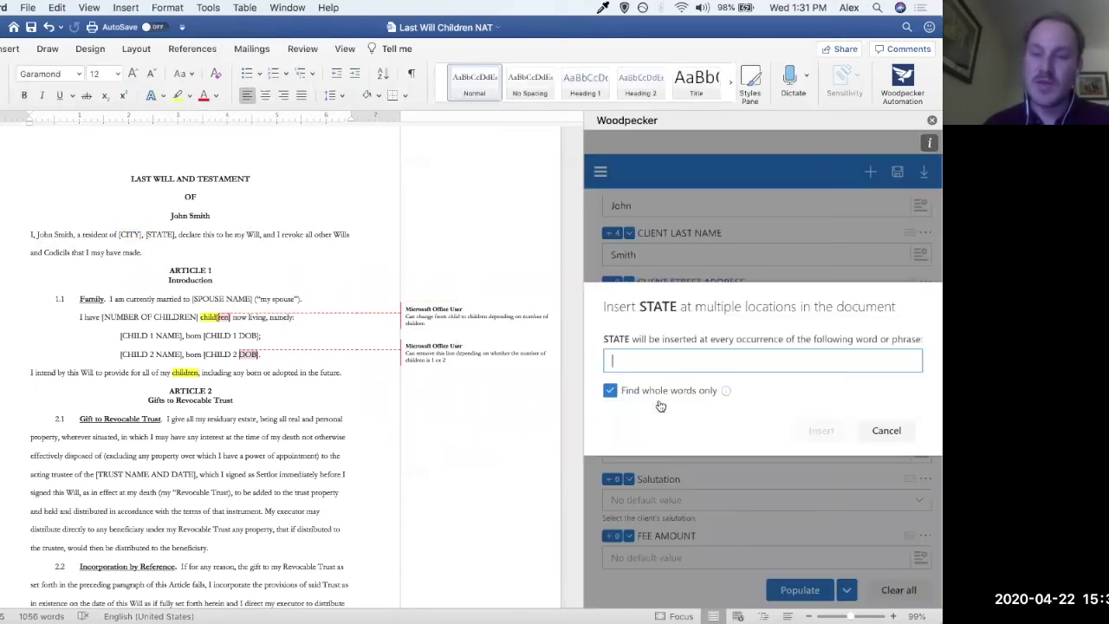
text([STATE)
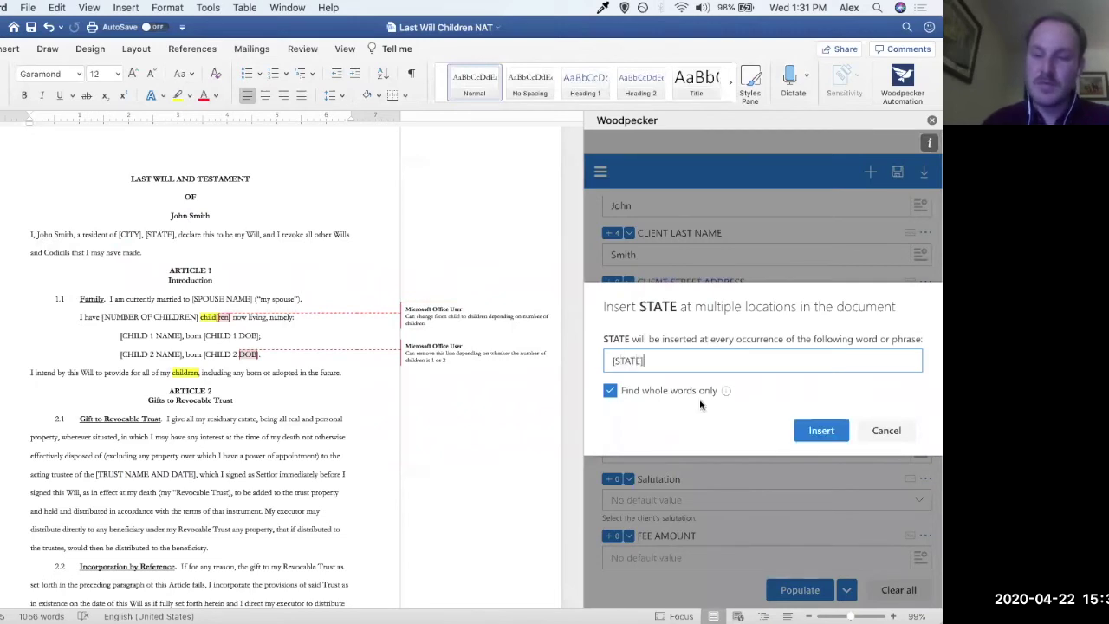
click(821, 431)
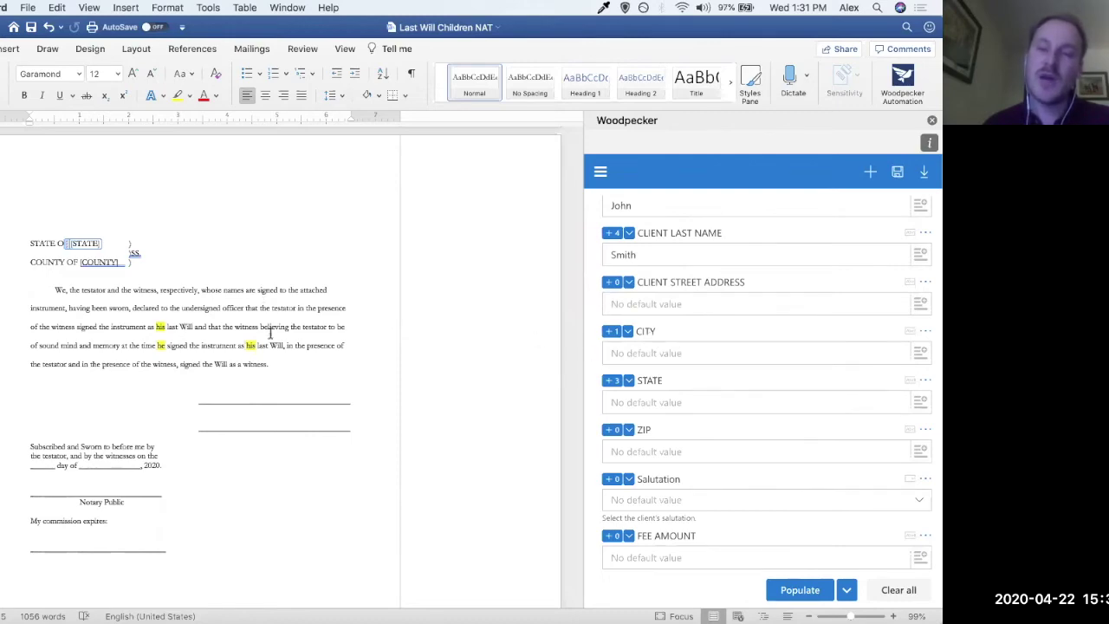
scroll(269, 334, up, 5)
scroll(270, 334, up, 20)
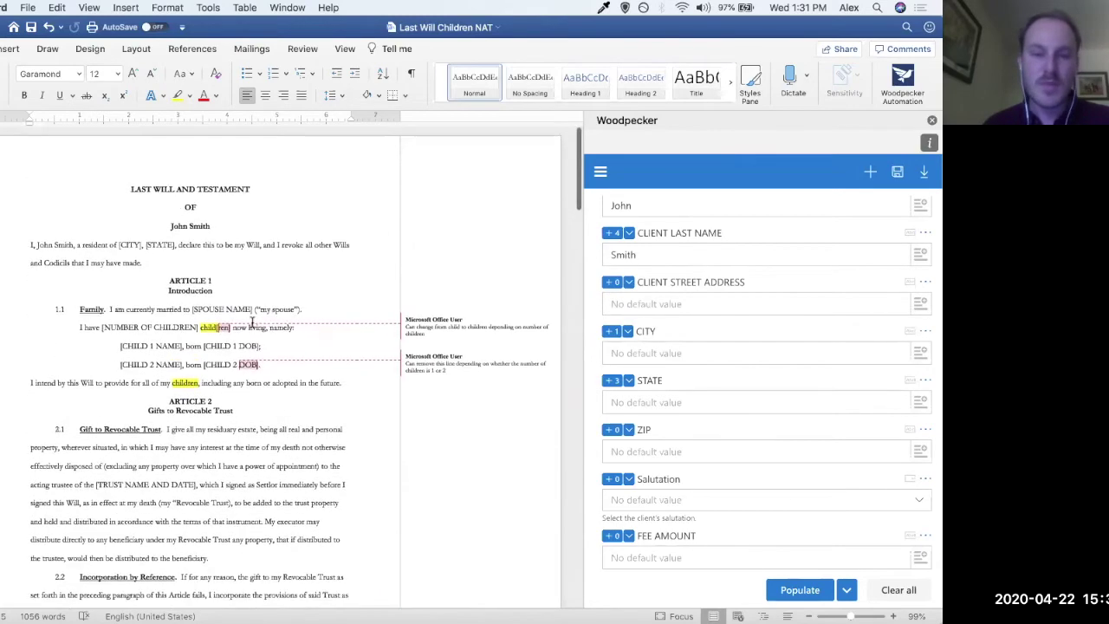
scroll(199, 277, up, 2)
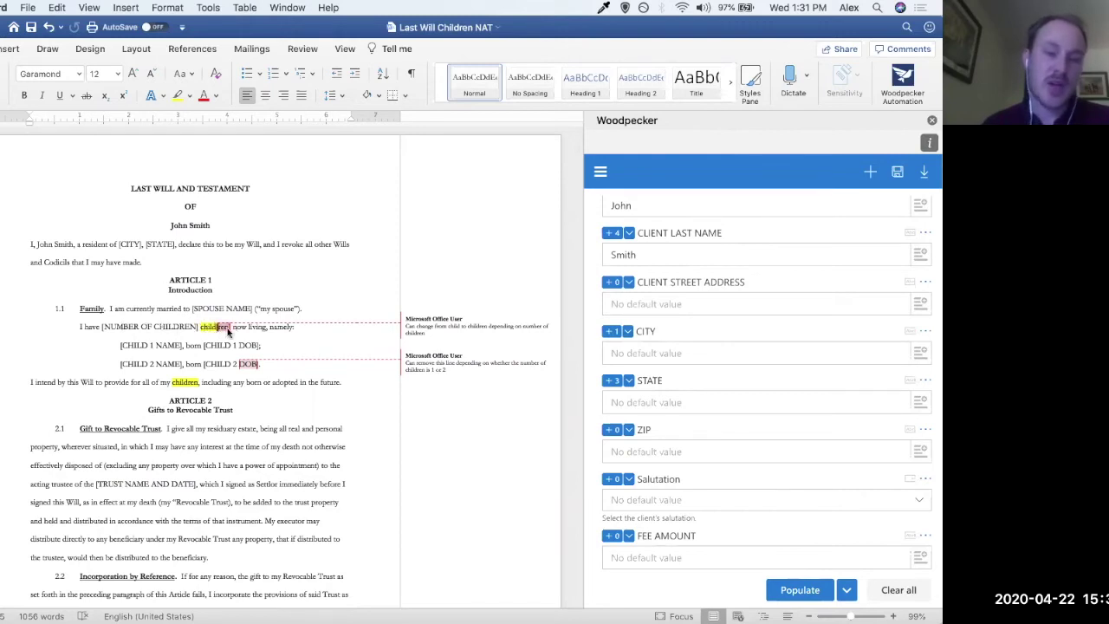
drag(267, 364, 115, 350)
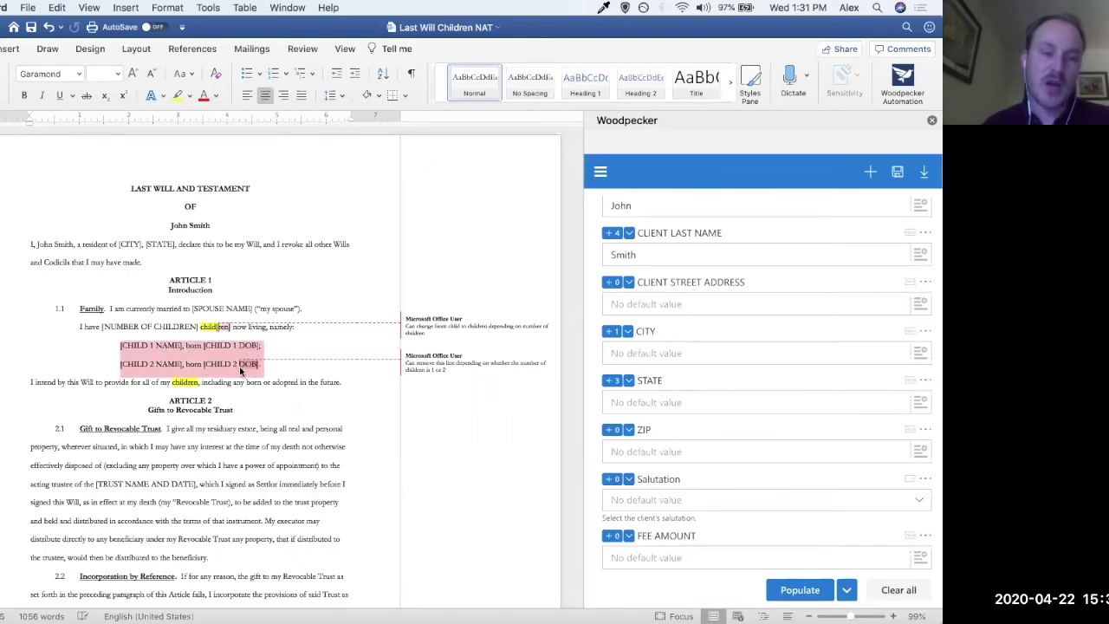
click(223, 358)
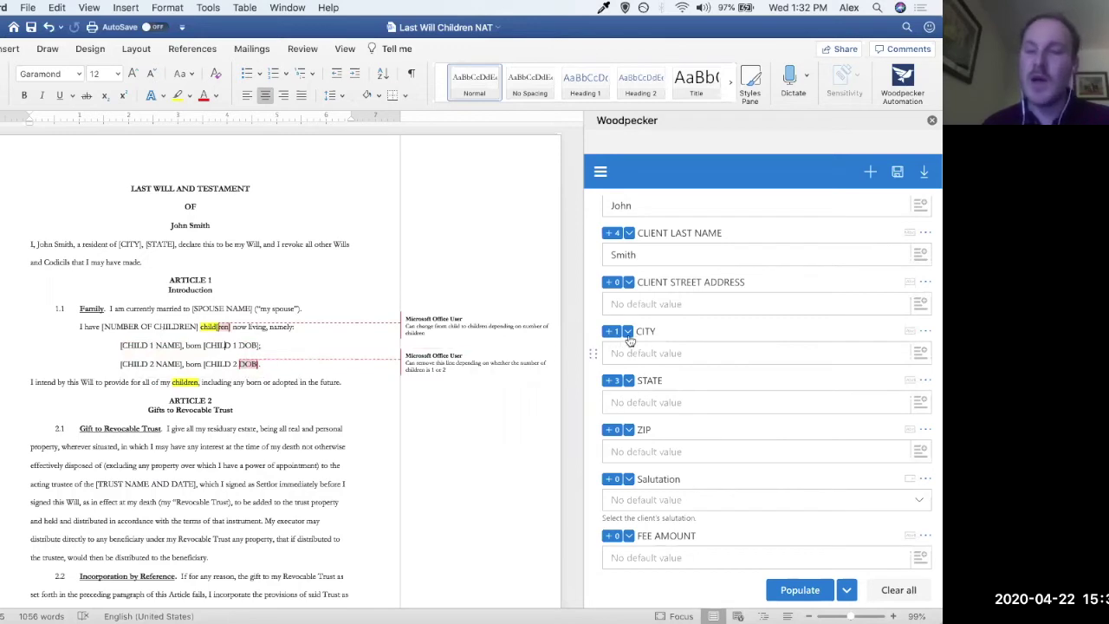
- Start a new Woodpecker field named "Number of children" and make it a Single select field
scroll(672, 333, up, 3)
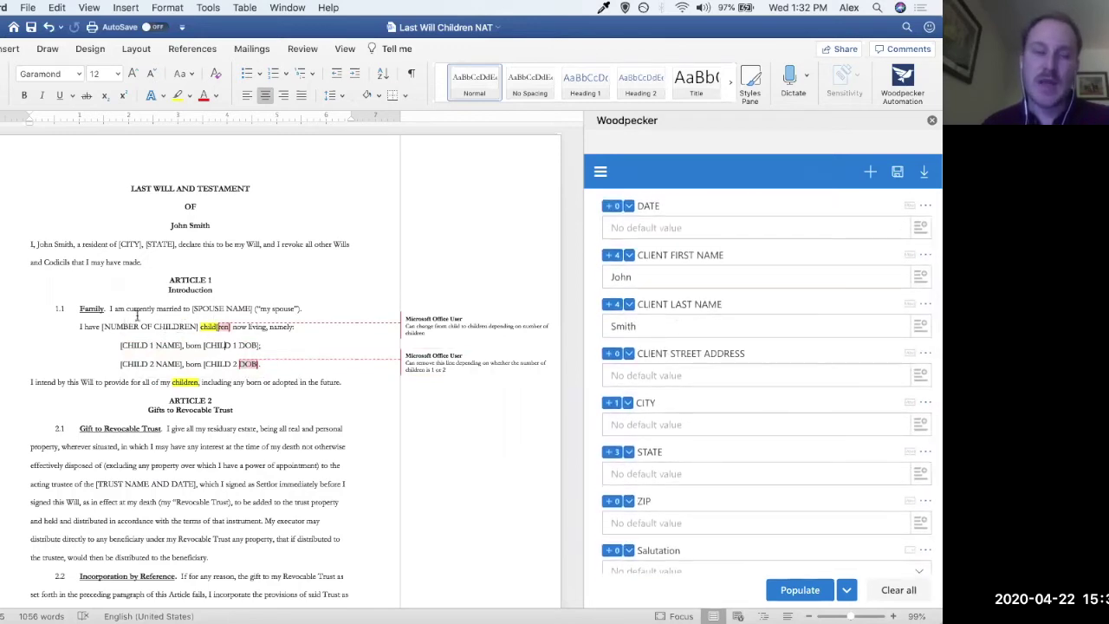
click(869, 173)
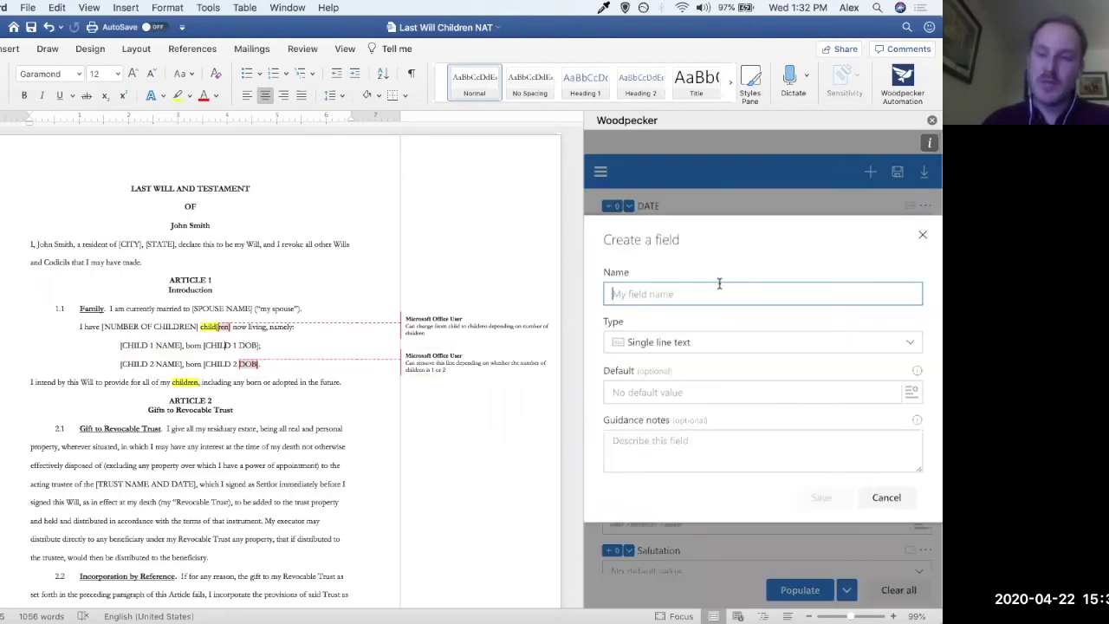
text(Number of children)
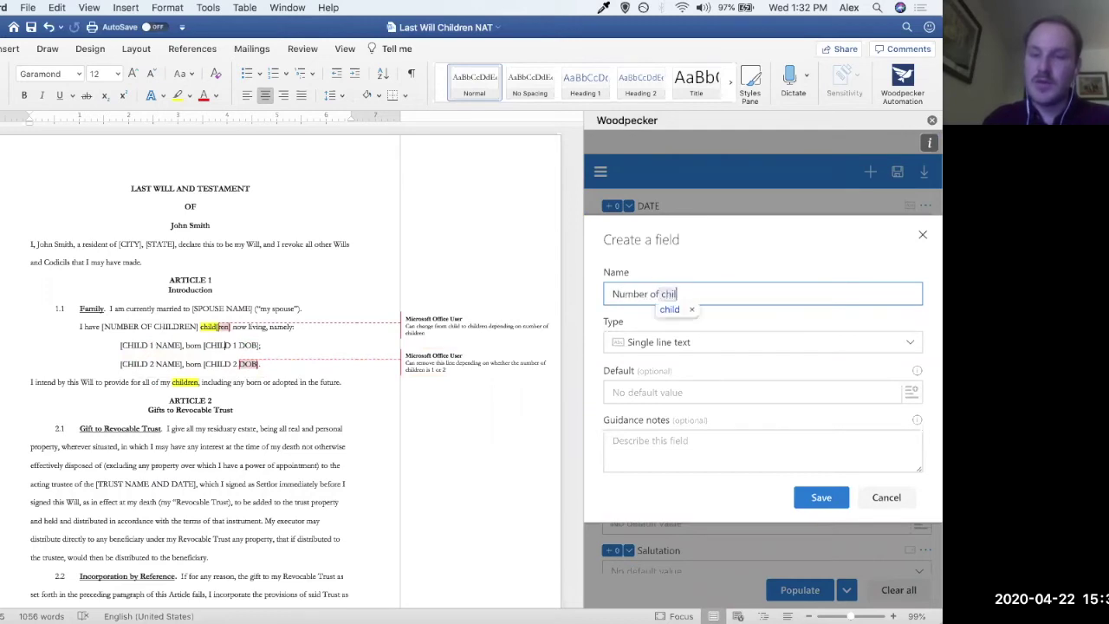
click(693, 345)
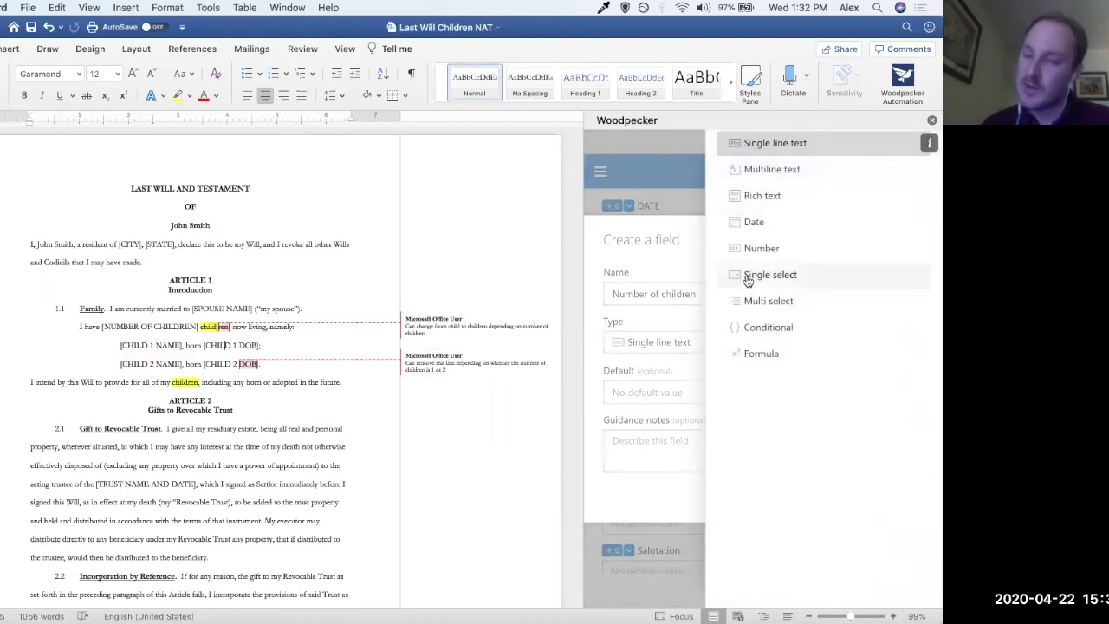
click(747, 276)
- Enter 1 and 2 as the two options of the new single-select field
click(667, 343)
text(a)
click(654, 372)
click(661, 343)
key(BackSpace)
text(1)
click(639, 374)
text(2)
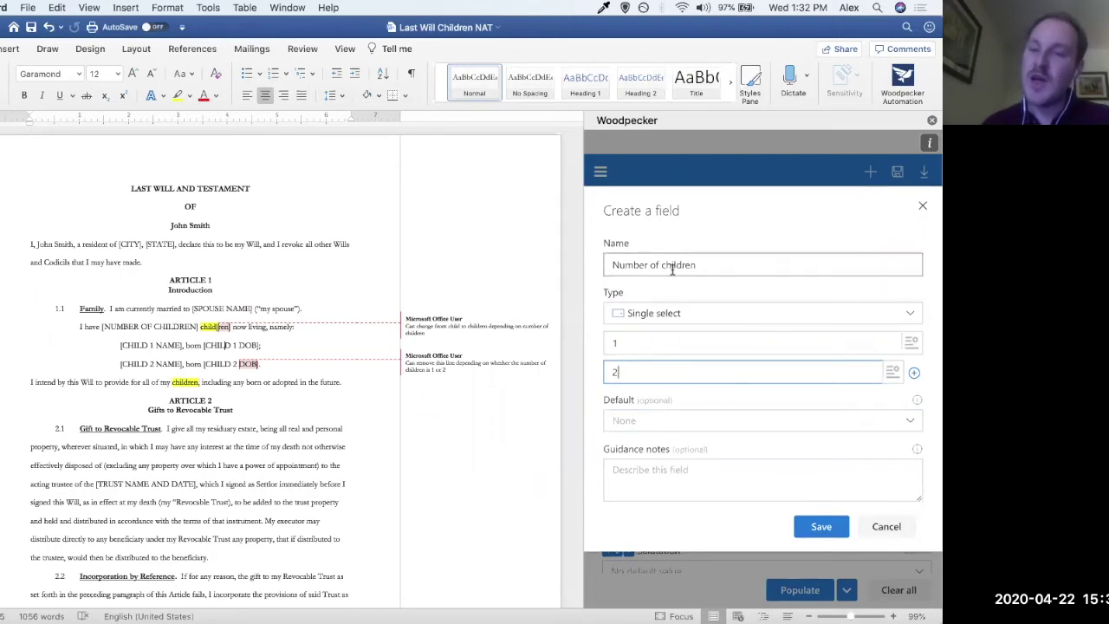
- Correct the new field's name to "Number of Children", keep the Single select type, and save the field
click(661, 312)
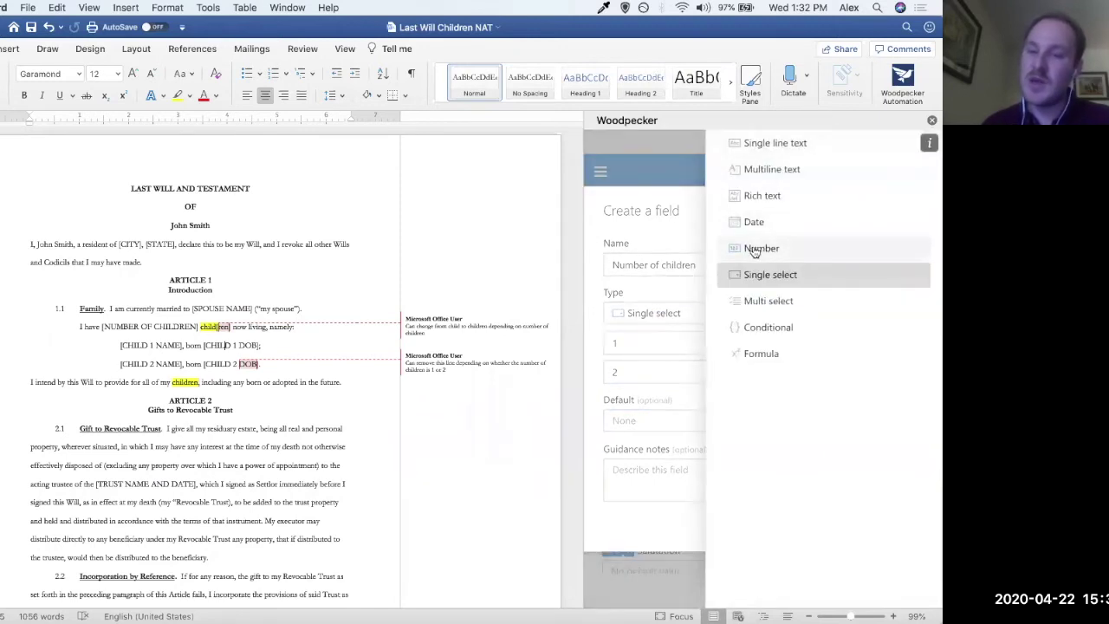
click(676, 295)
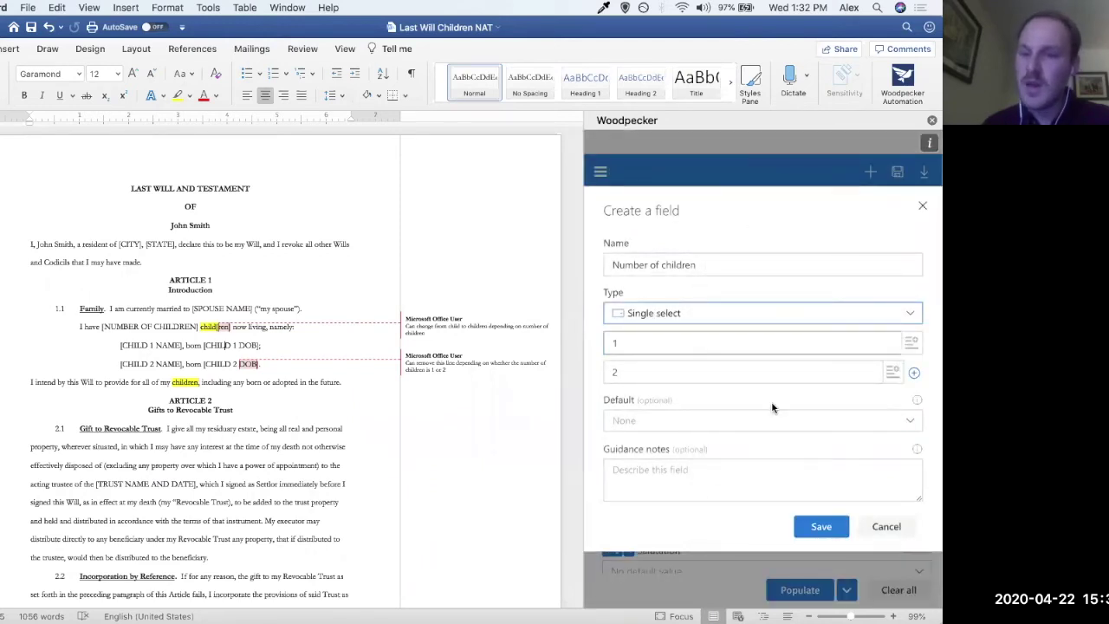
click(668, 265)
key(BackSpace)
text(C)
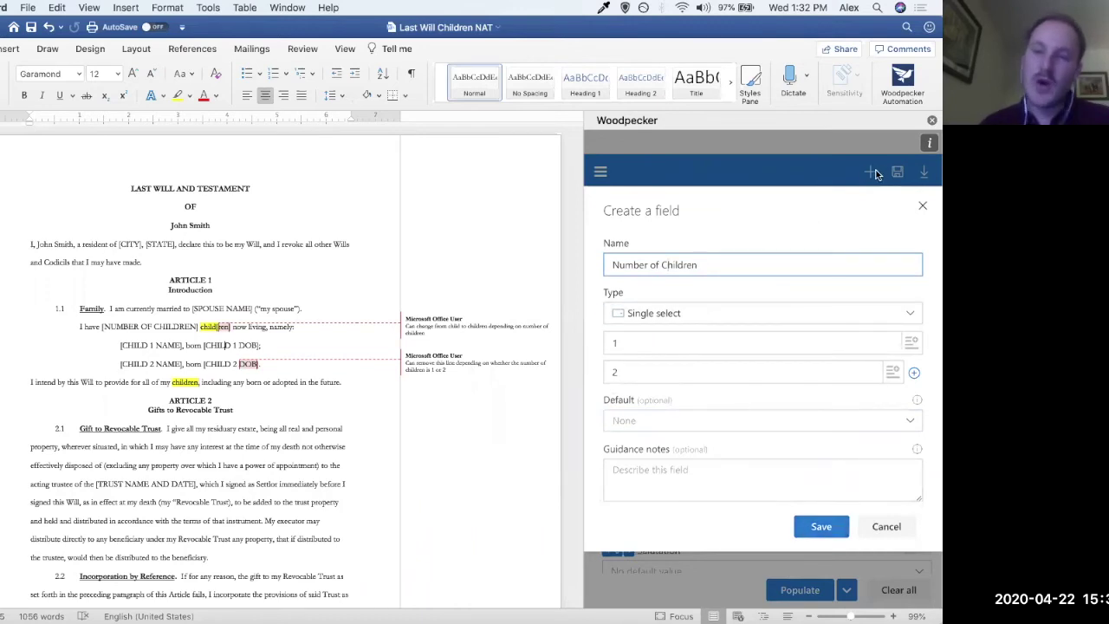
click(821, 527)
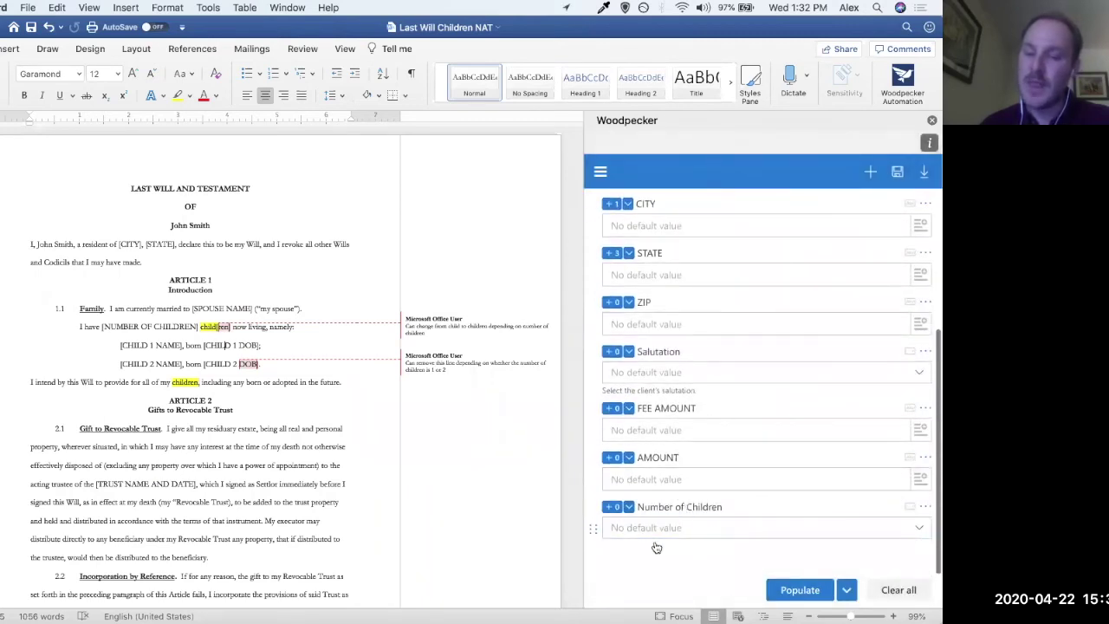
- Check the Number of Children field's options and move the field directly below DATE in the field list
click(668, 528)
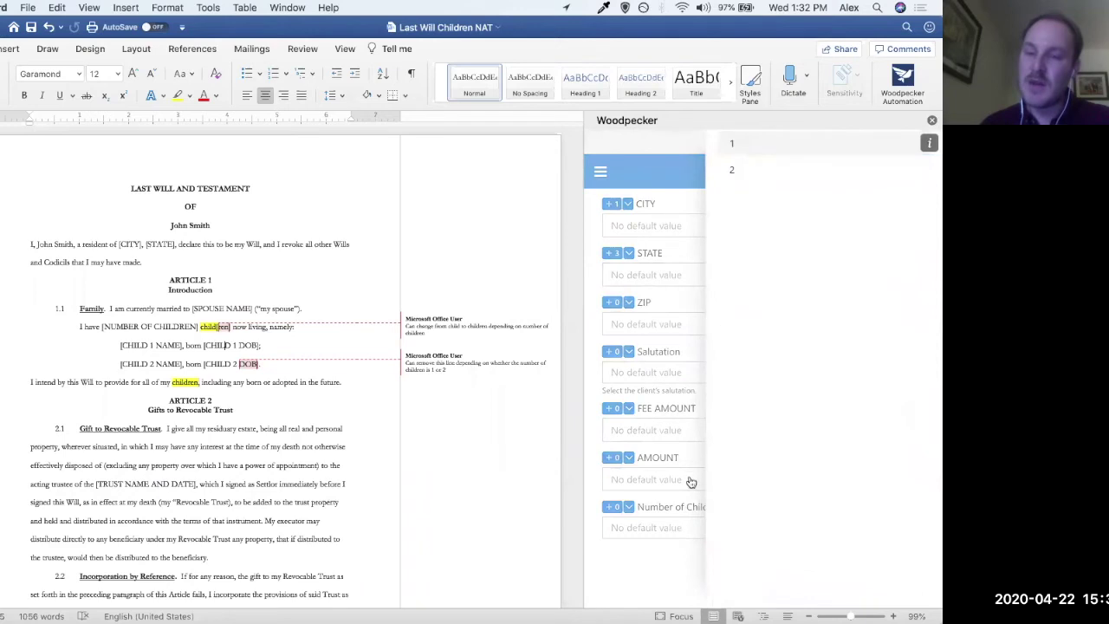
click(673, 520)
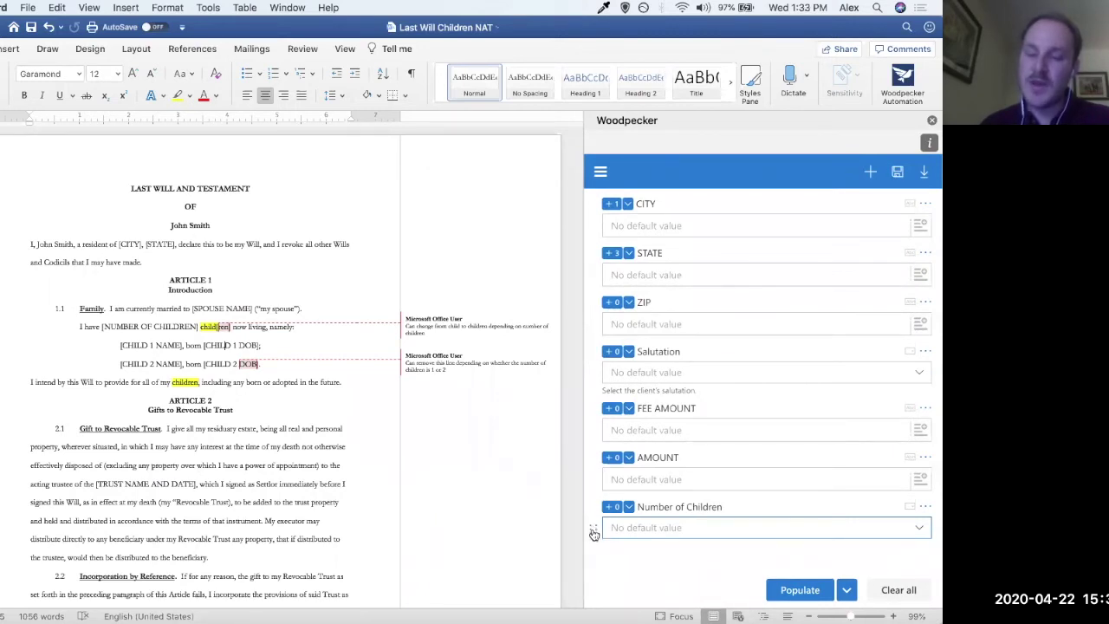
drag(593, 421, 611, 243)
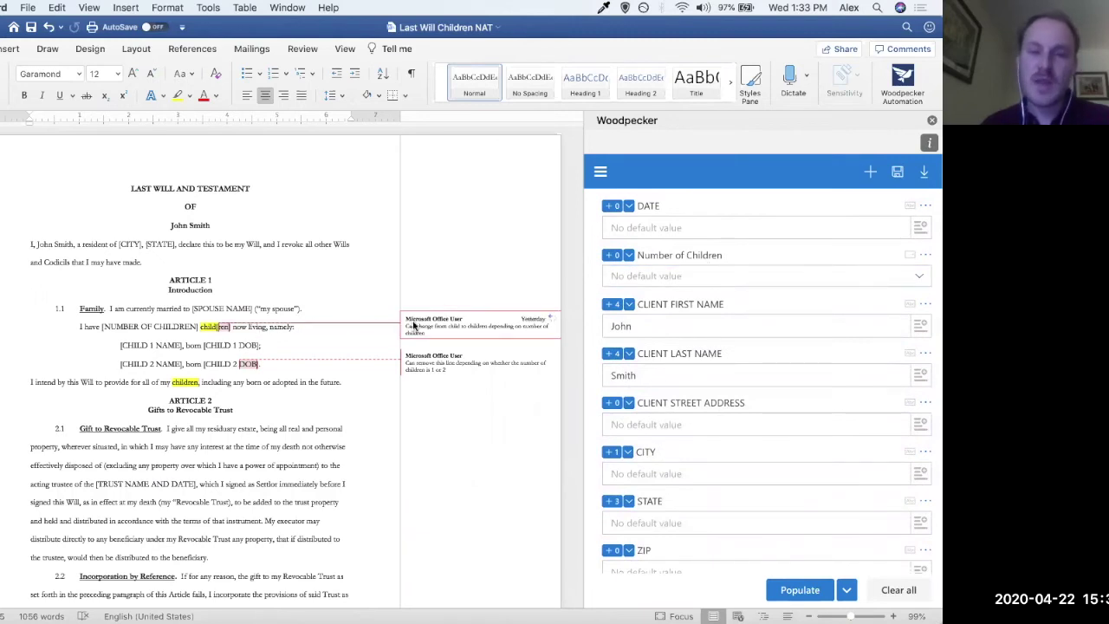
- Try to bulk insert the Number of Children field at every occurrence of "[NUMBER OF CHILDREN]" in the will
click(629, 257)
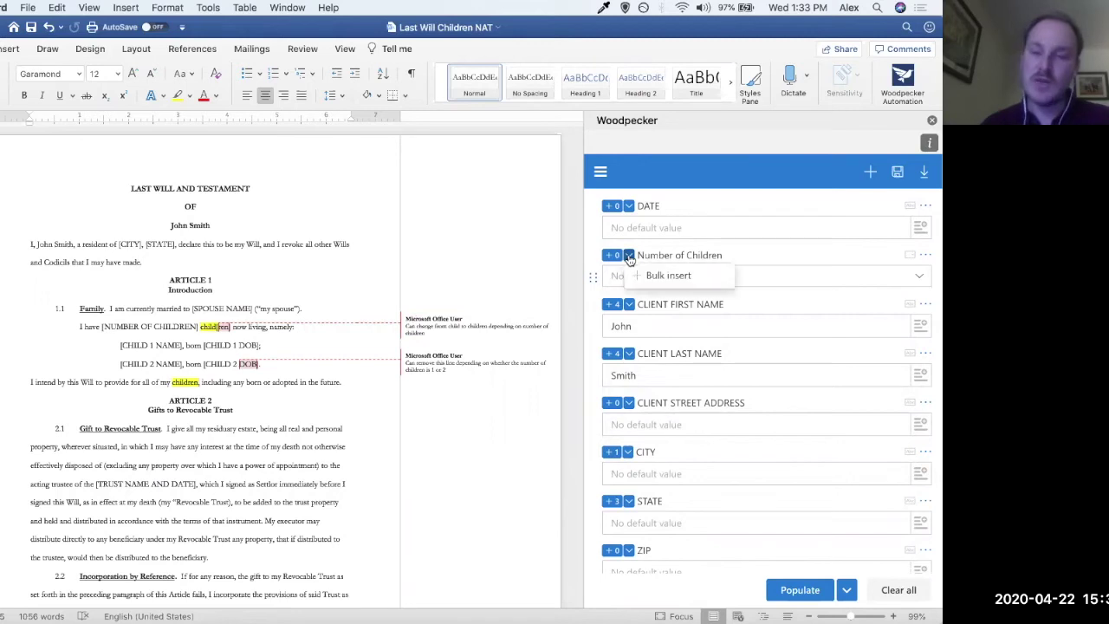
click(647, 277)
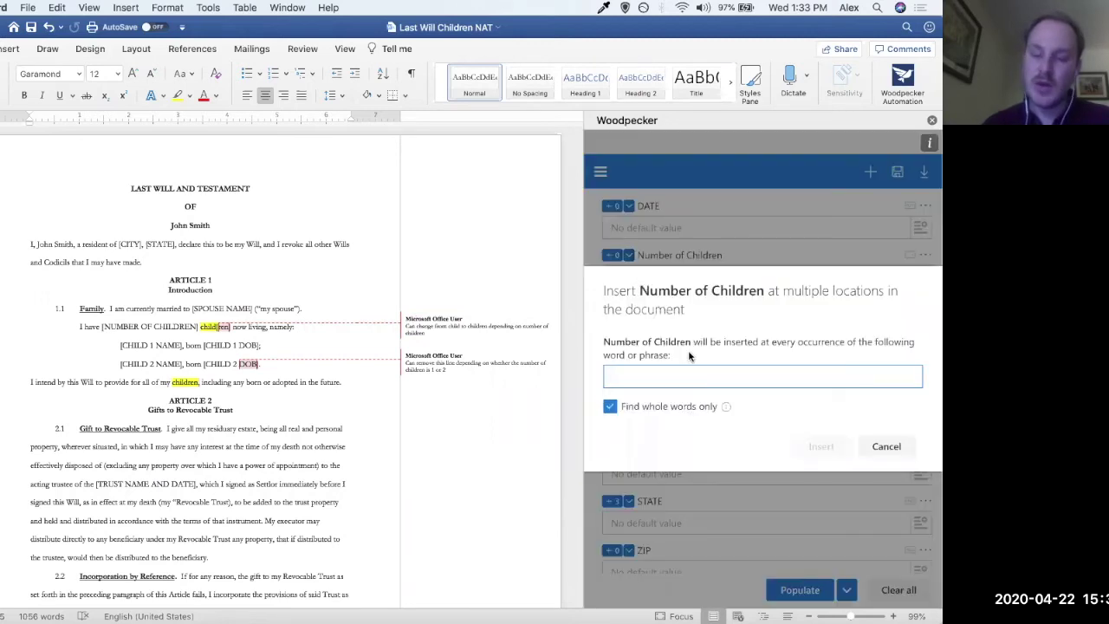
text([NUMBER OF CHILDREN)
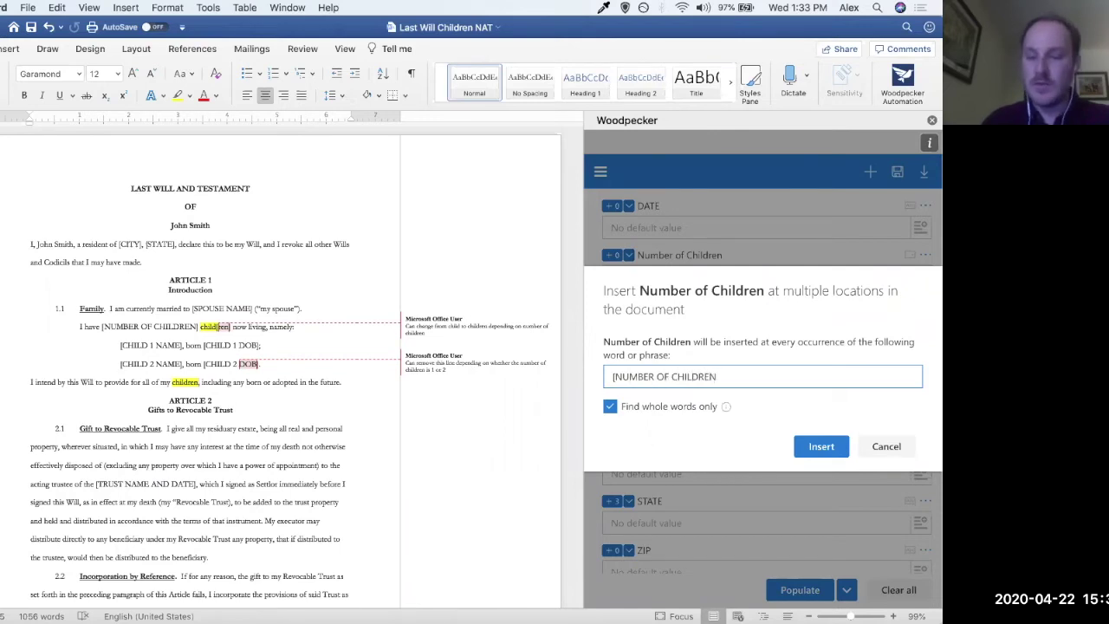
click(820, 447)
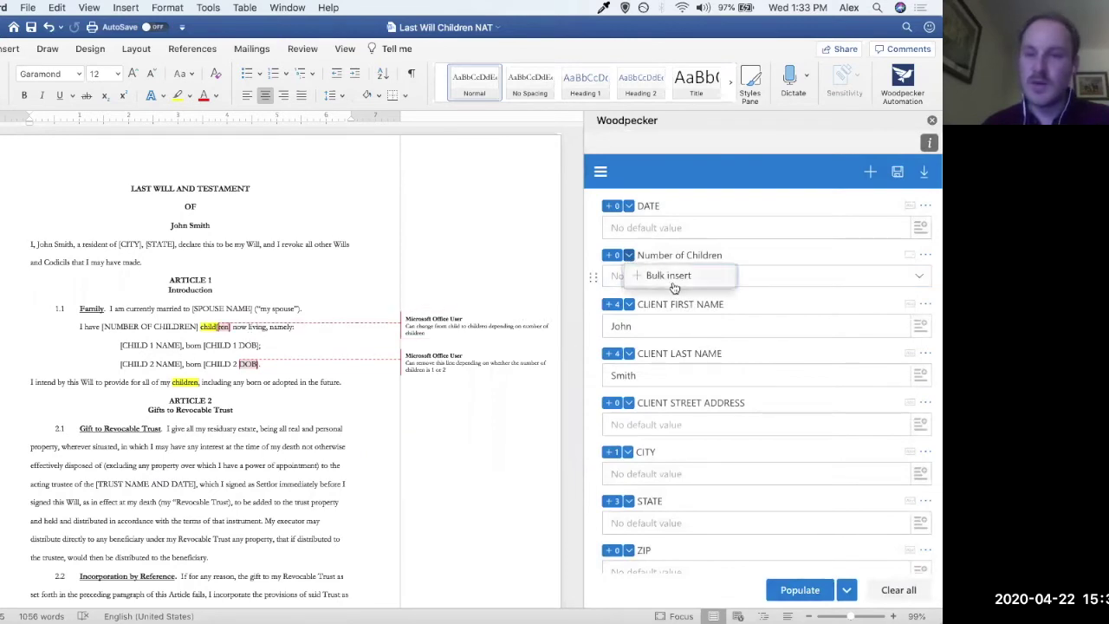
click(671, 275)
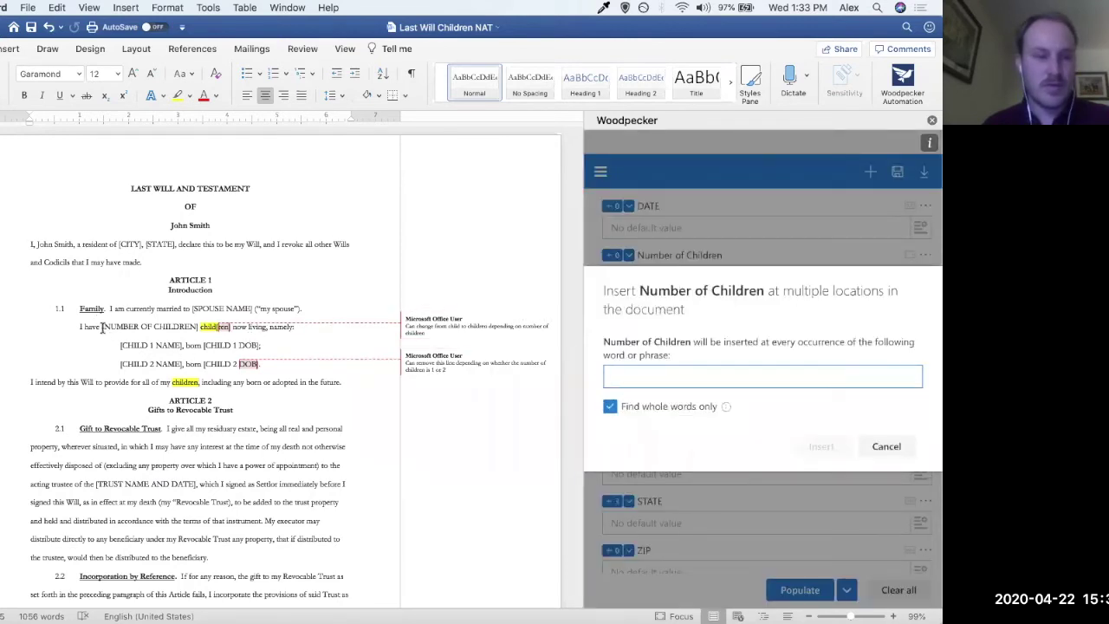
text([)
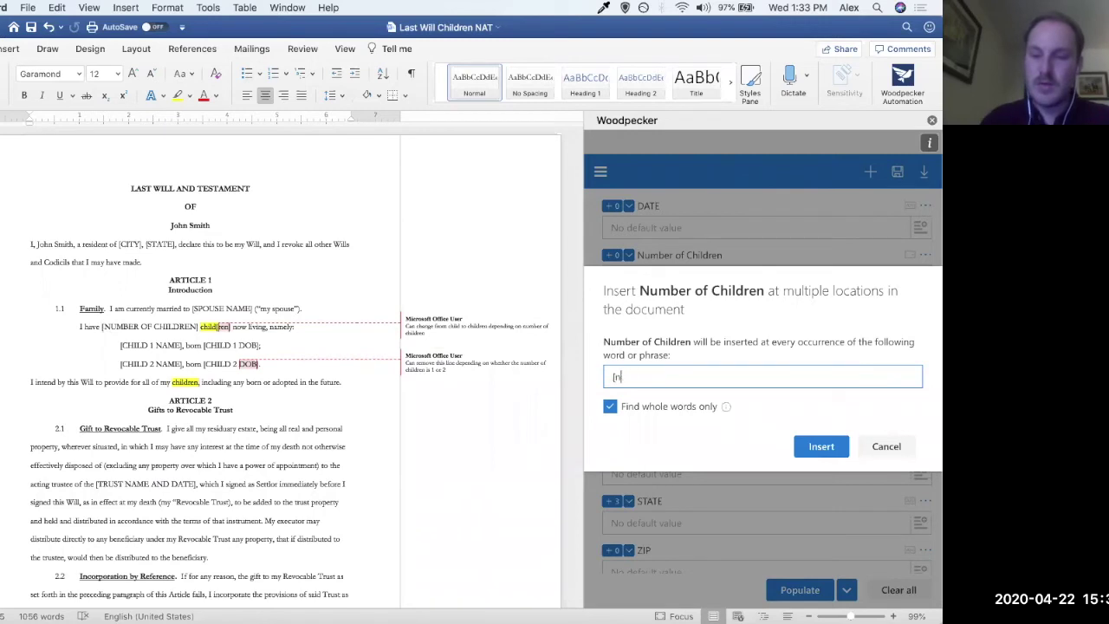
text(NUMBER OF CHILDREN)
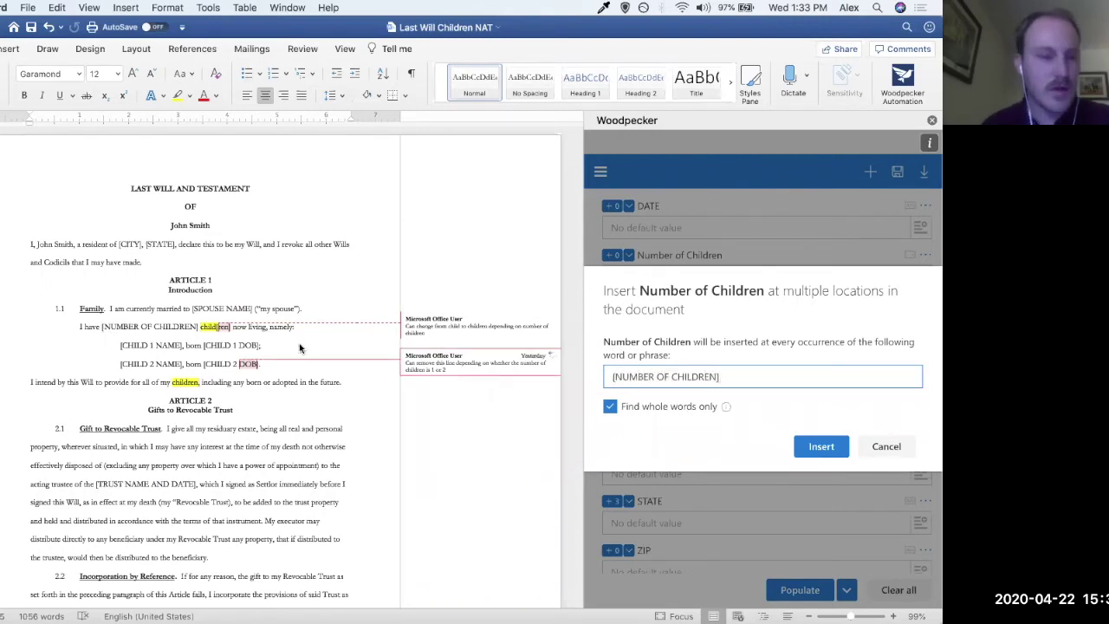
click(819, 444)
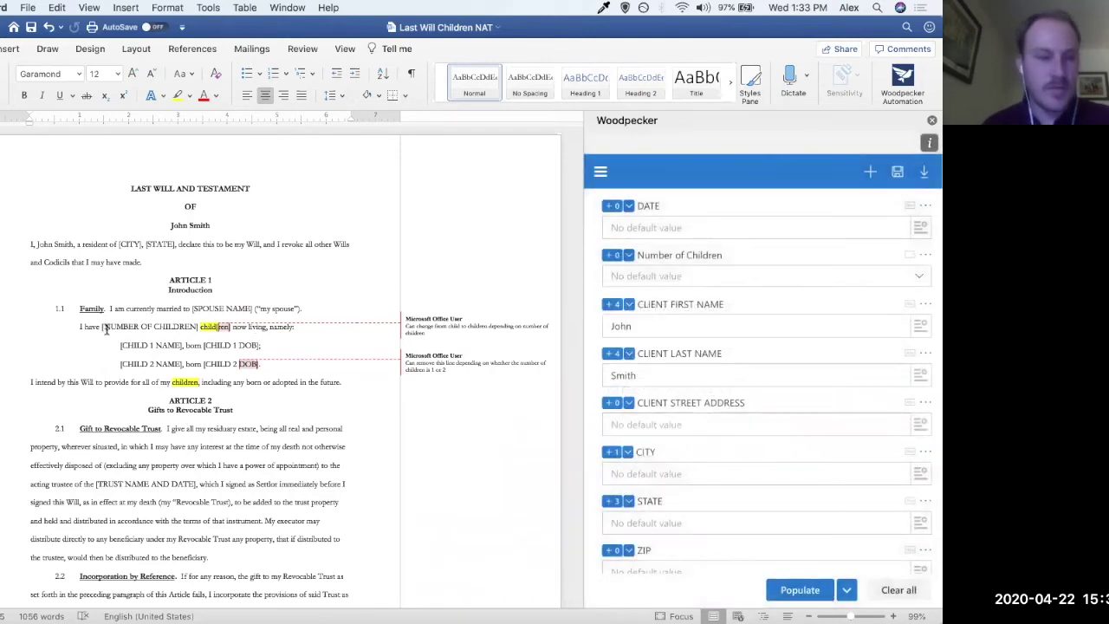
- Replace the [NUMBER OF CHILDREN] placeholder in section 1.1 of the will with the Number of Children field
drag(102, 326, 180, 330)
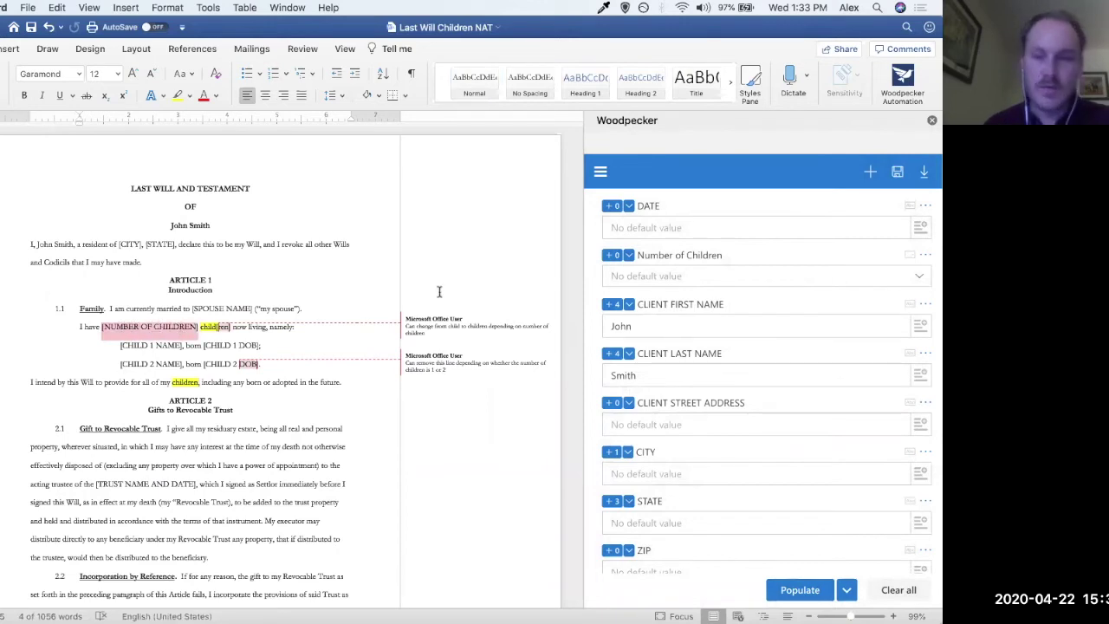
click(613, 255)
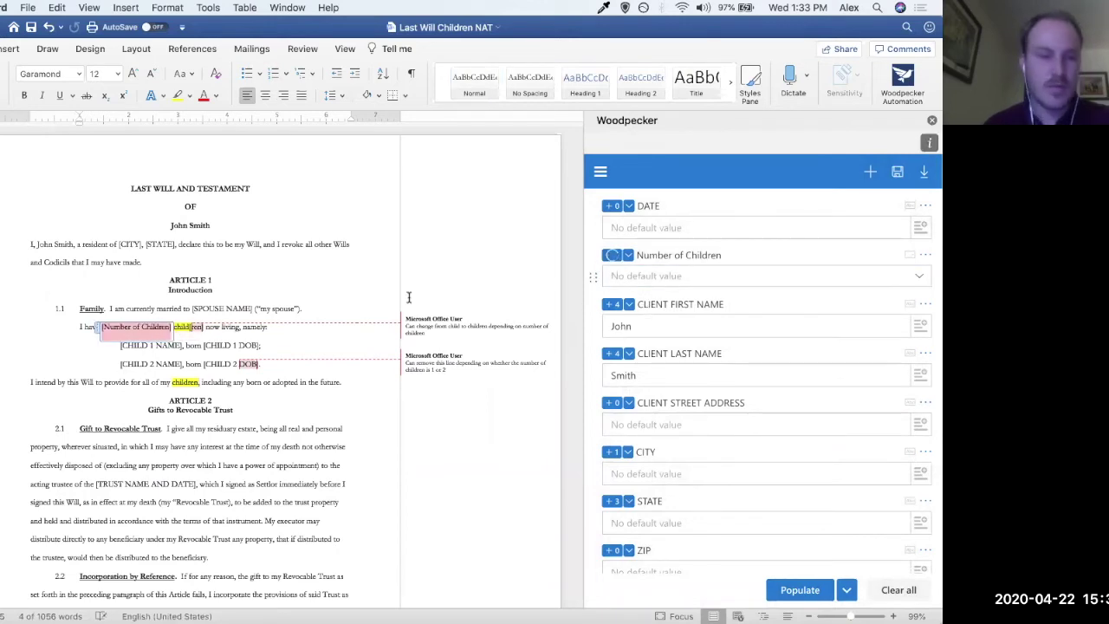
click(272, 349)
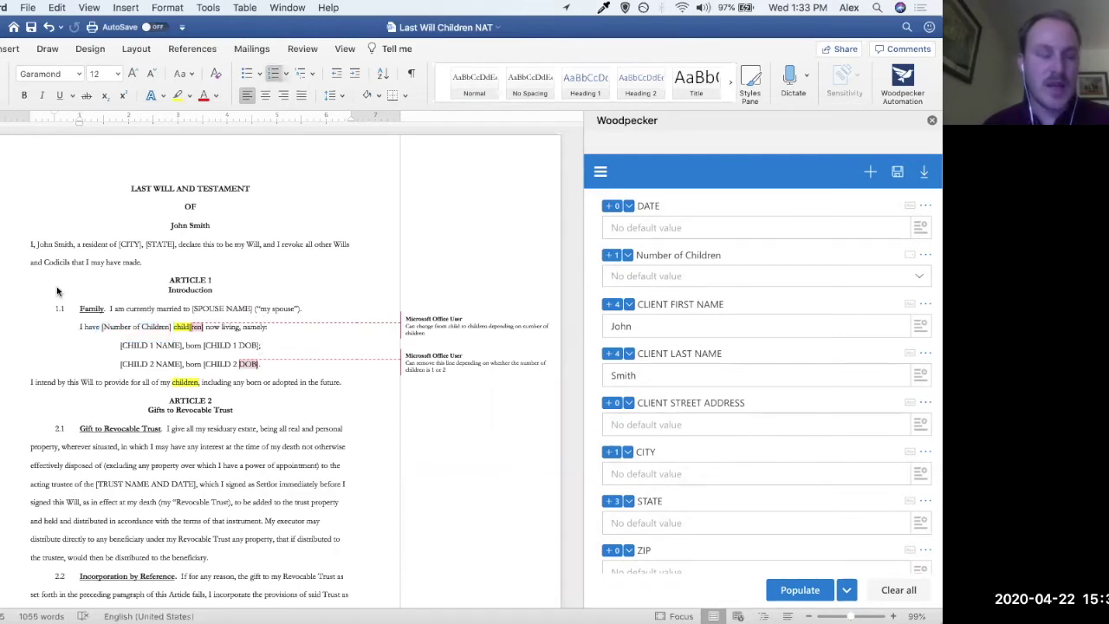
click(145, 189)
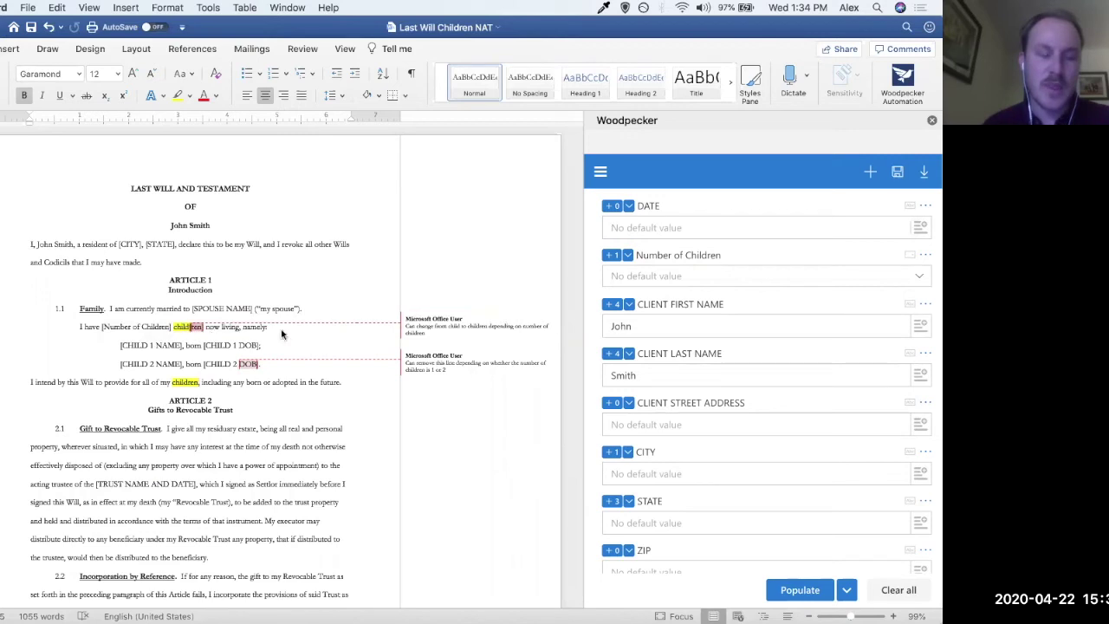
click(185, 382)
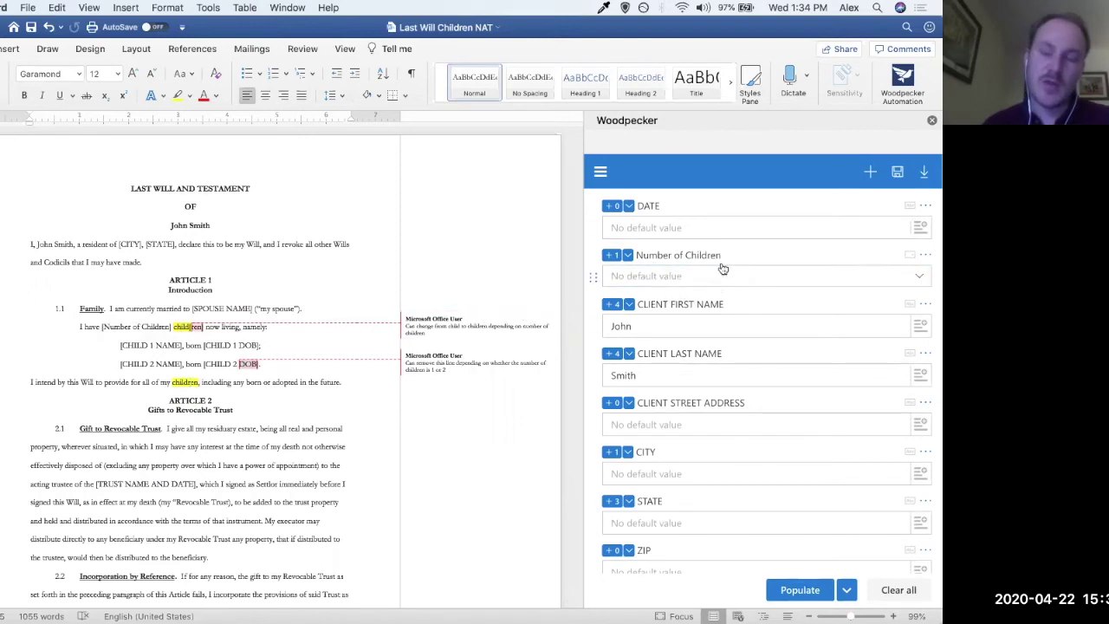
- Start a new field named "Child/children" and set its type to Conditional
click(871, 172)
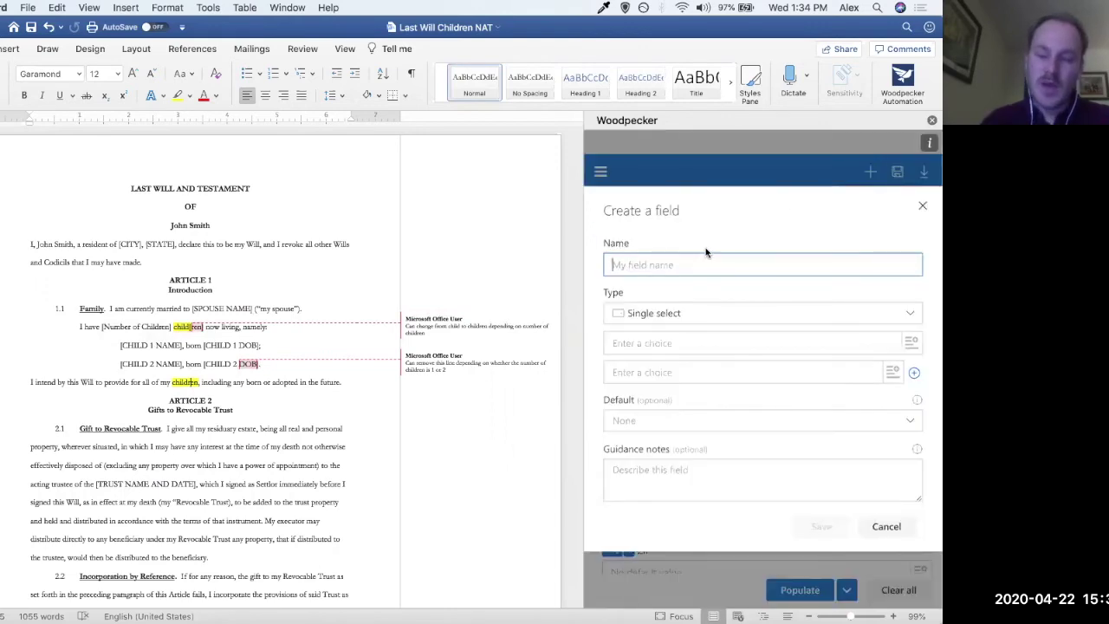
text(Child/children)
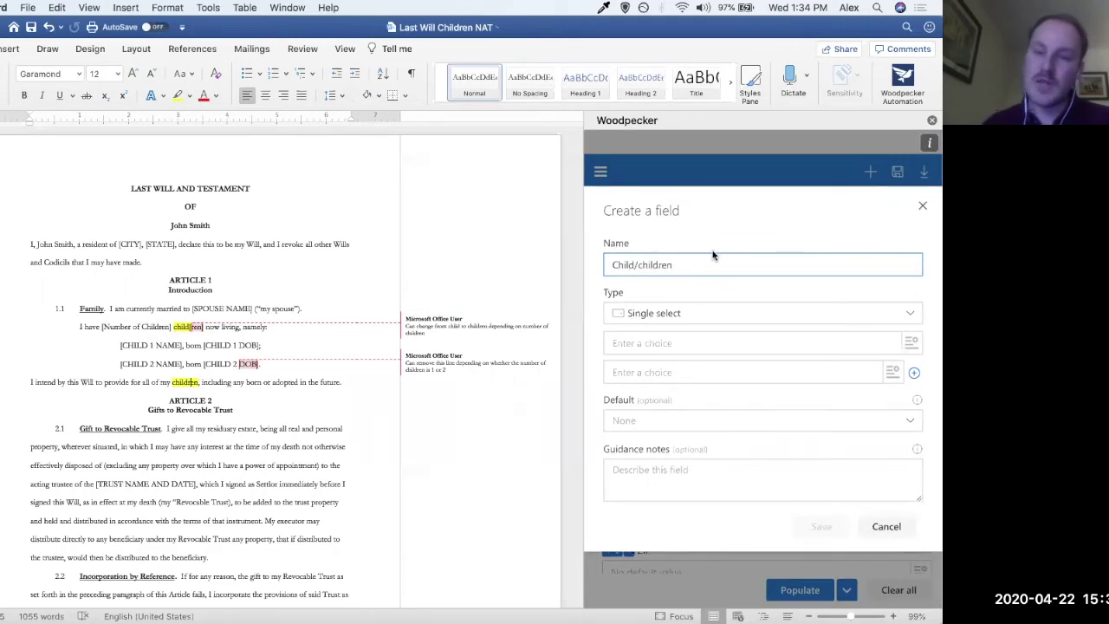
click(672, 314)
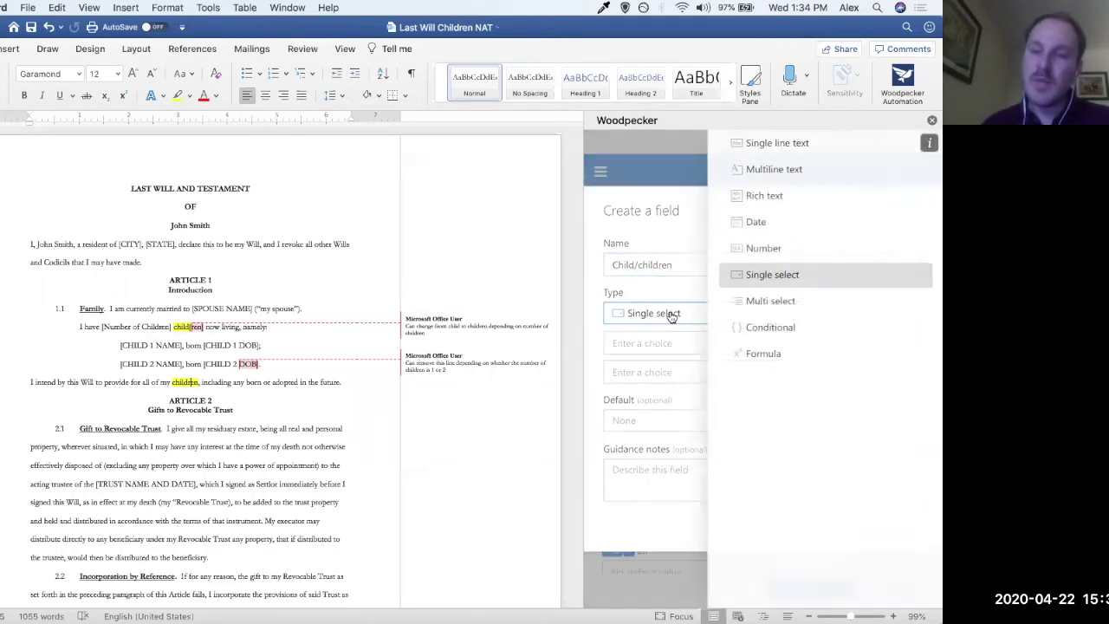
click(752, 334)
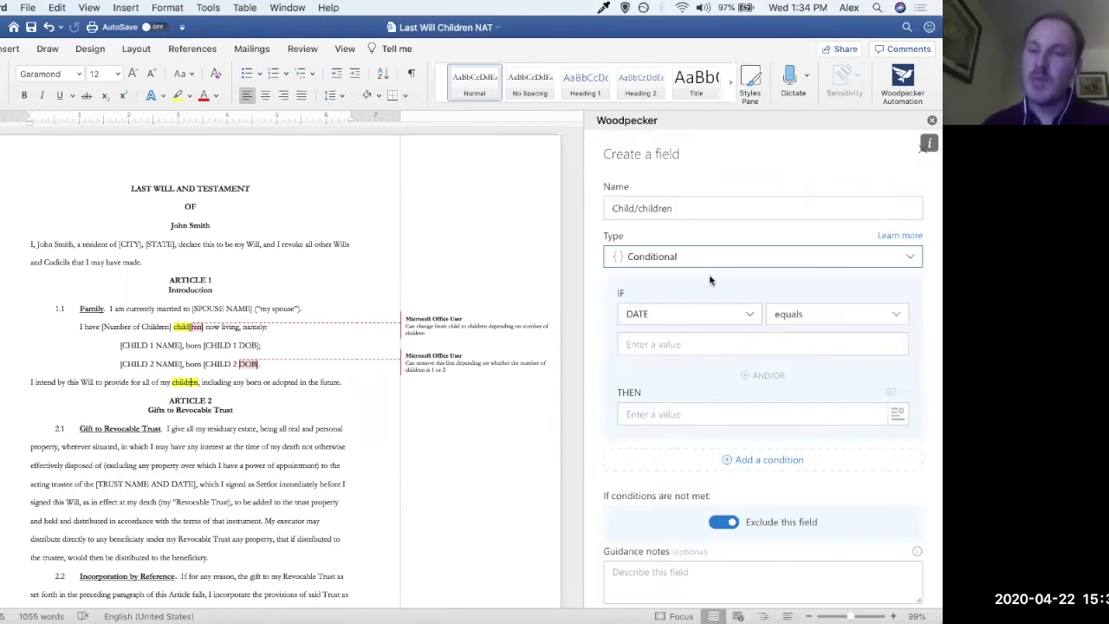
- Add a second IF/THEN condition to the Child/children field and look over the conditional settings
scroll(709, 273, down, 1)
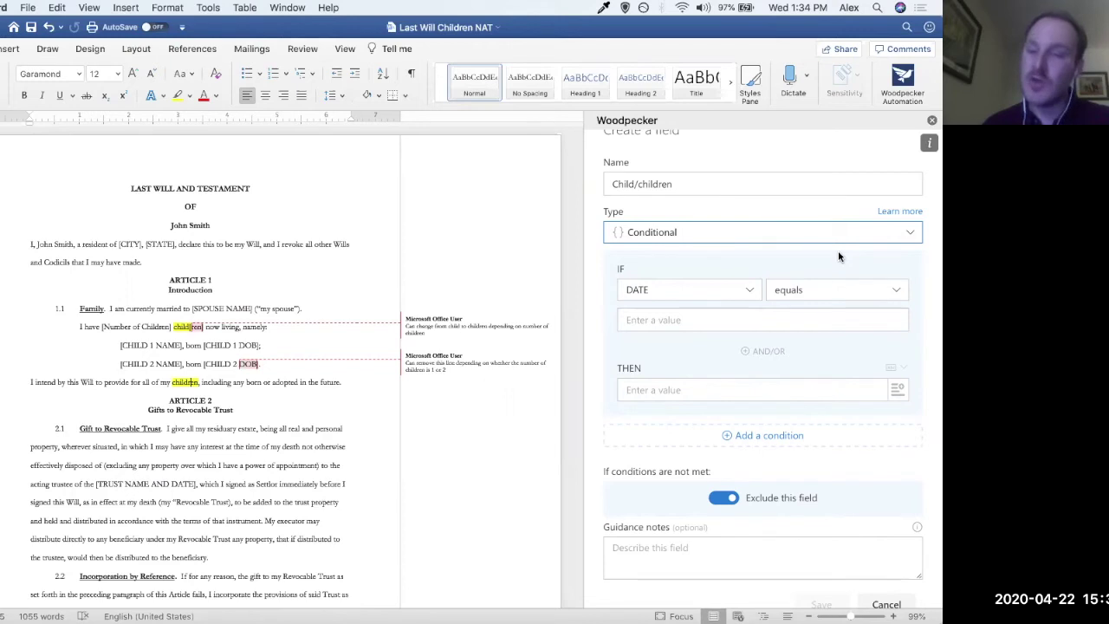
click(757, 437)
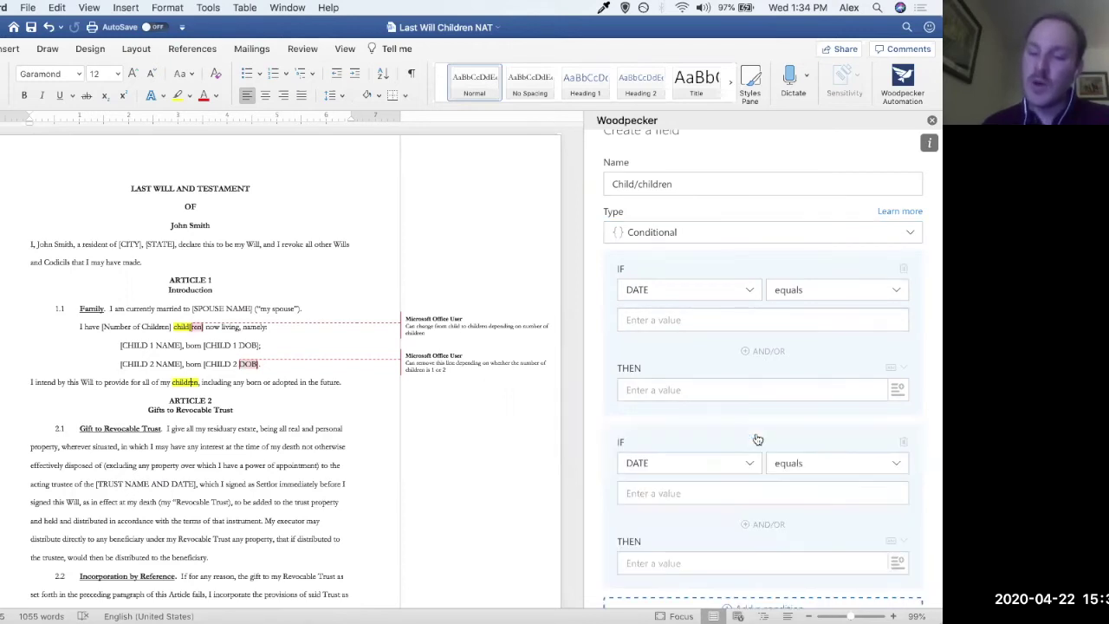
scroll(901, 346, down, 3)
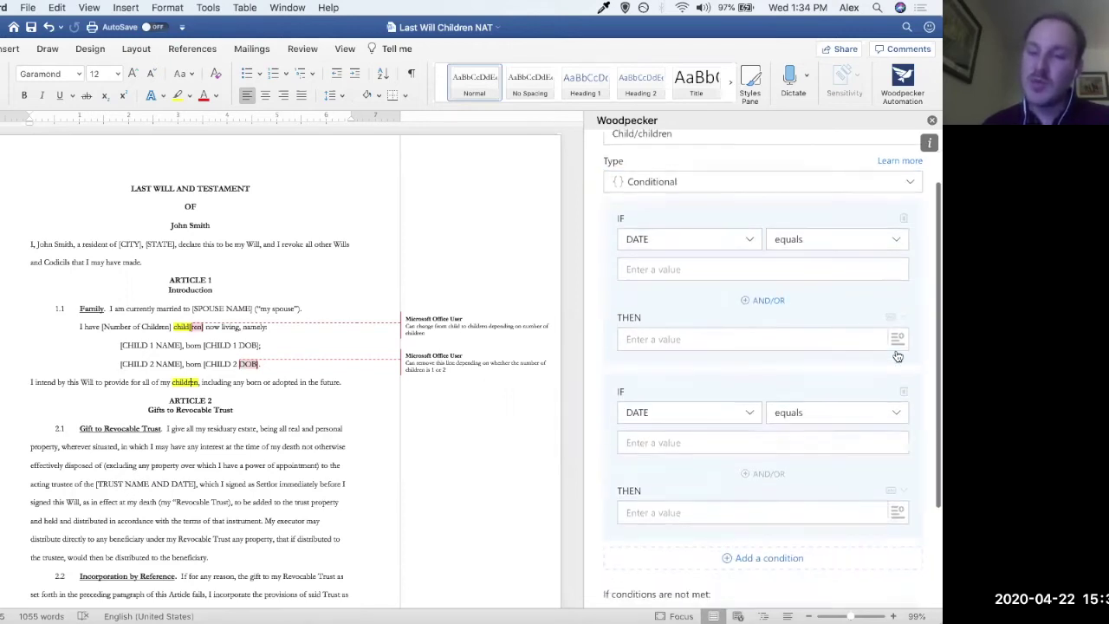
scroll(831, 410, down, 4)
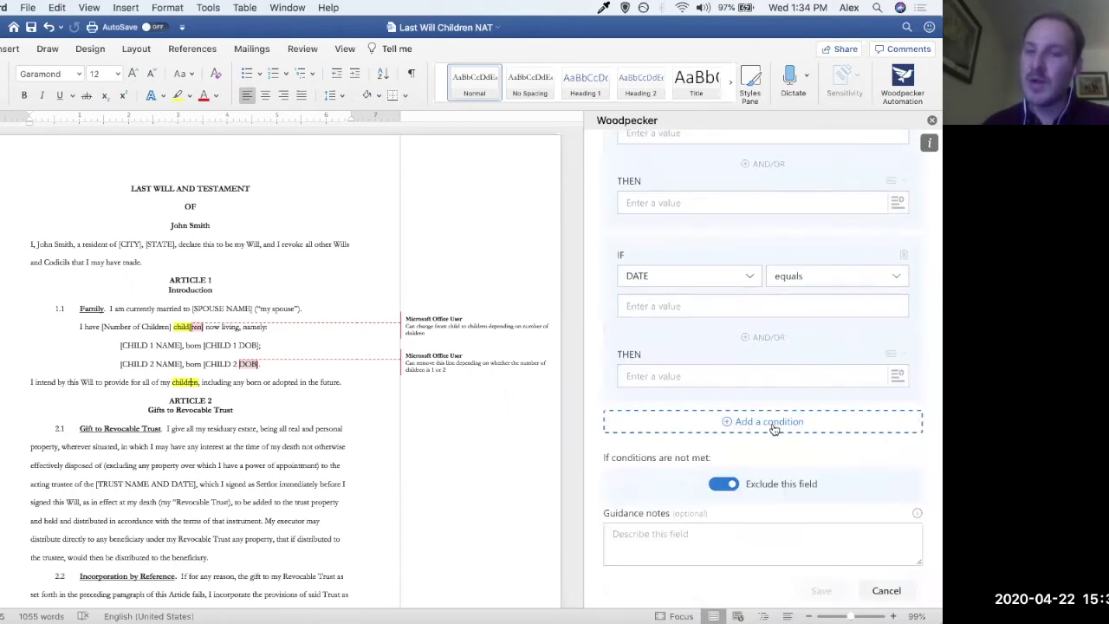
scroll(732, 425, up, 4)
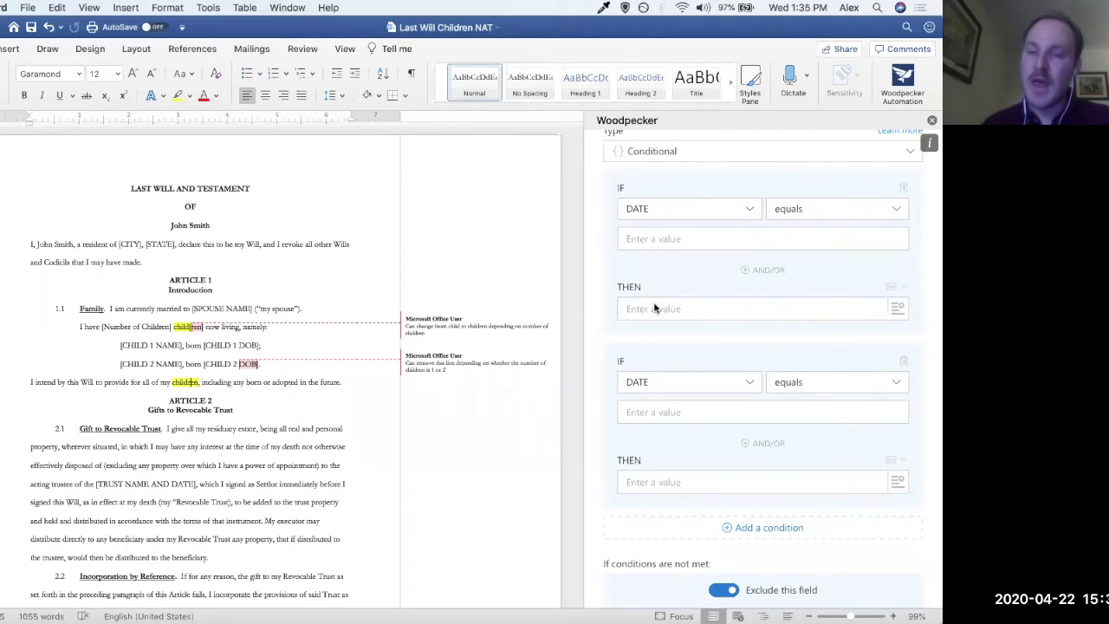
scroll(659, 308, up, 5)
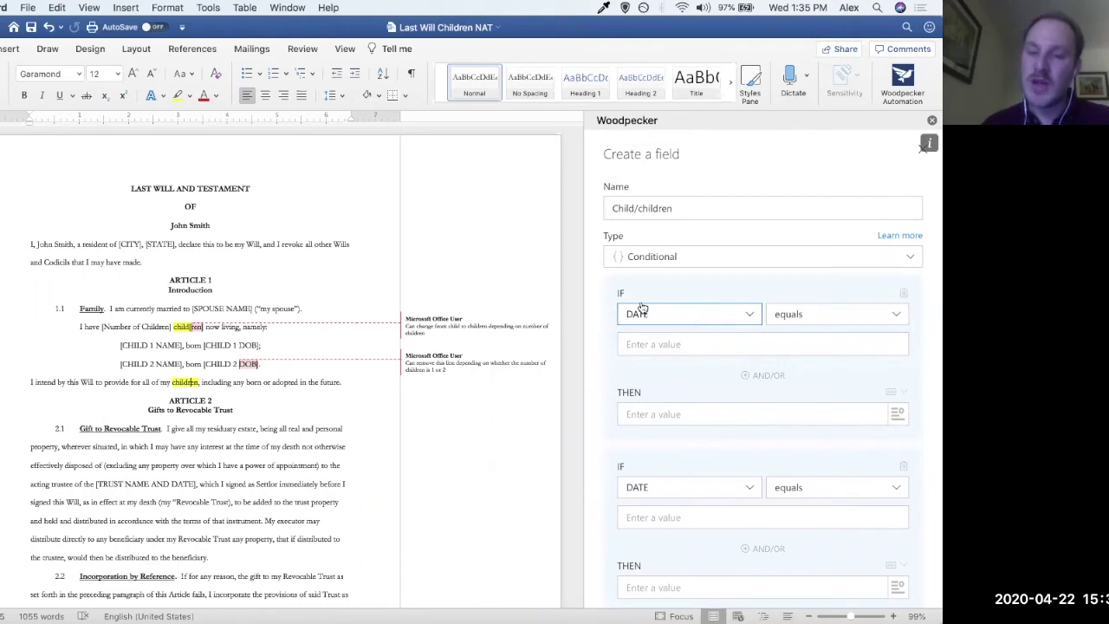
- Define the first condition: if Number of Children is greater than 1, output "children"
click(693, 345)
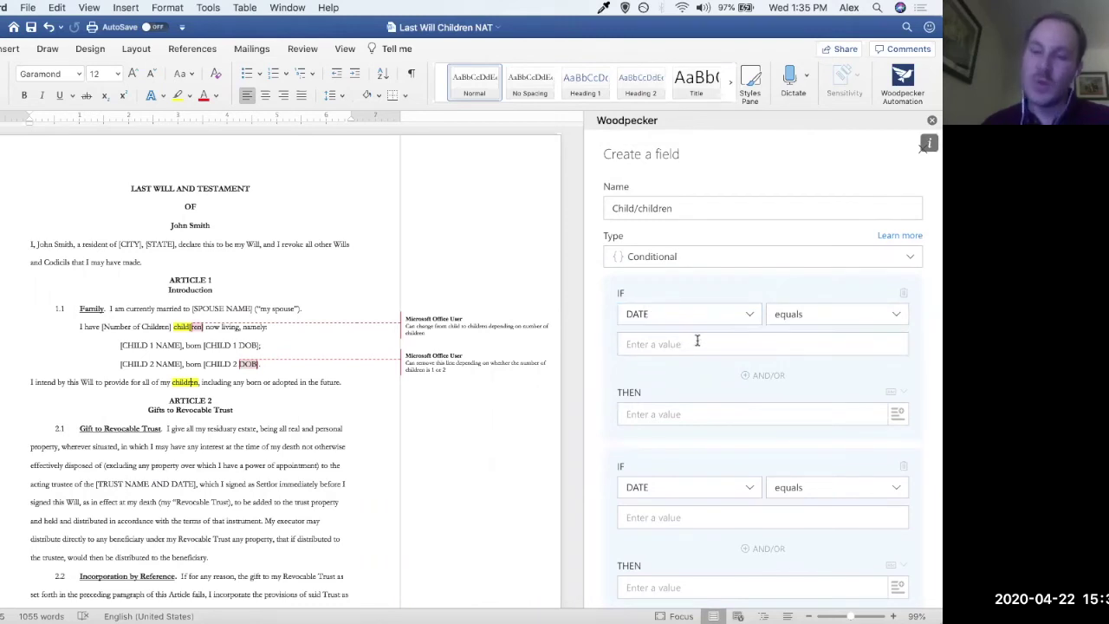
click(703, 414)
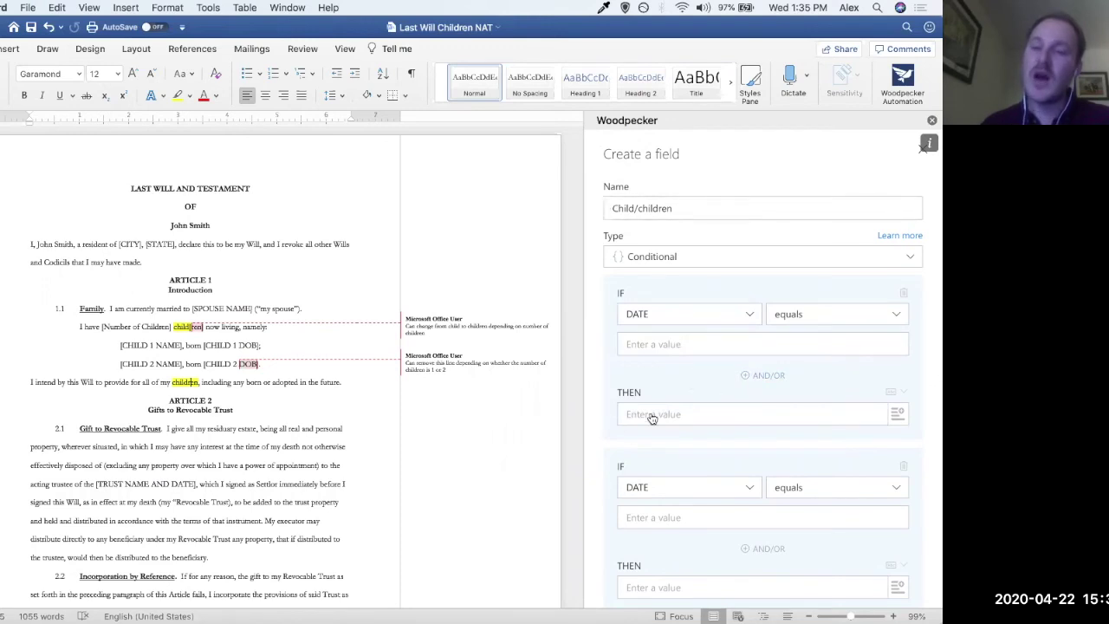
click(685, 317)
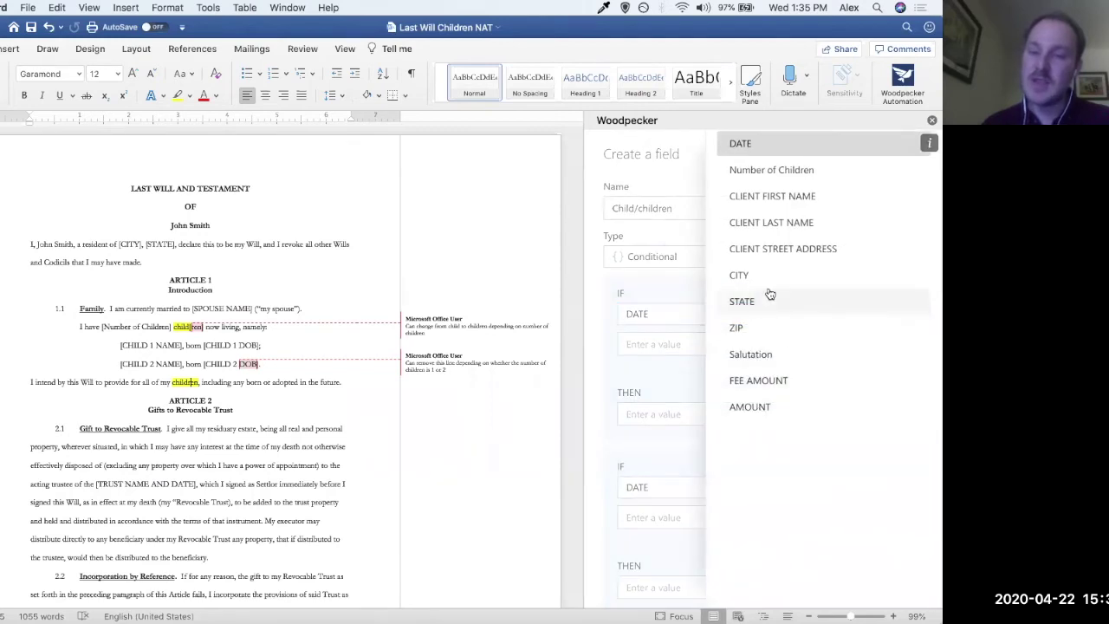
click(800, 172)
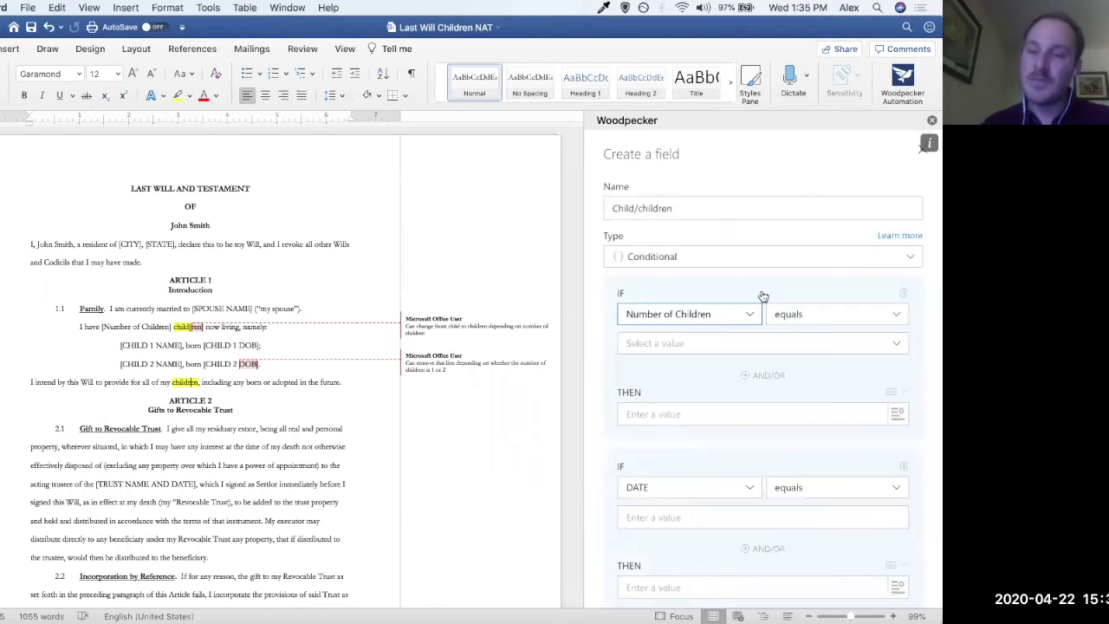
click(790, 316)
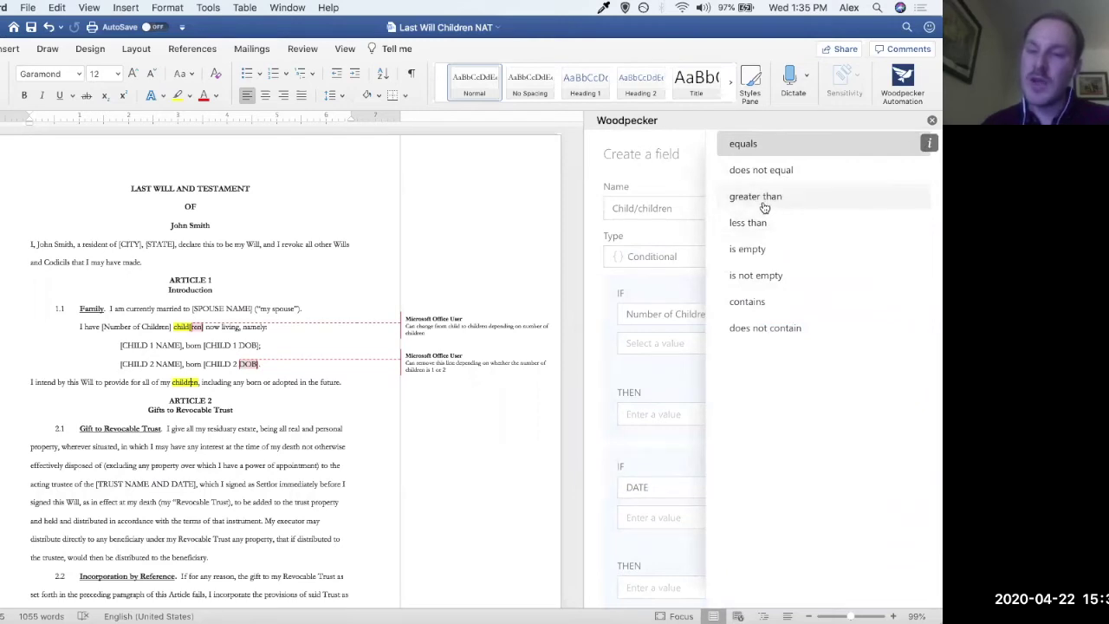
click(764, 203)
click(724, 345)
text(1)
click(704, 413)
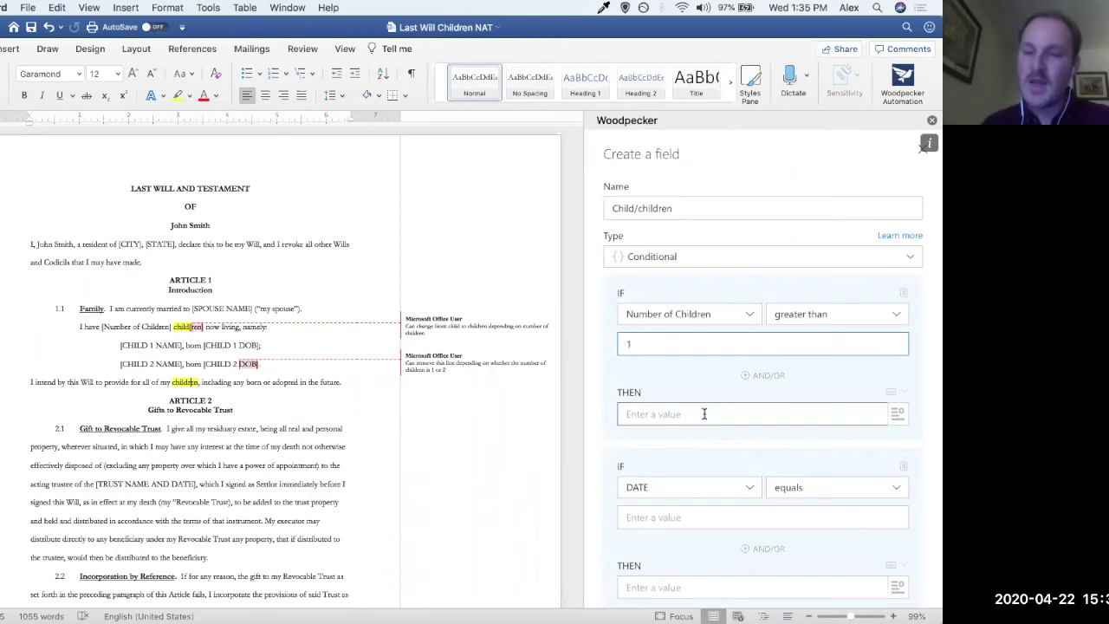
text(children)
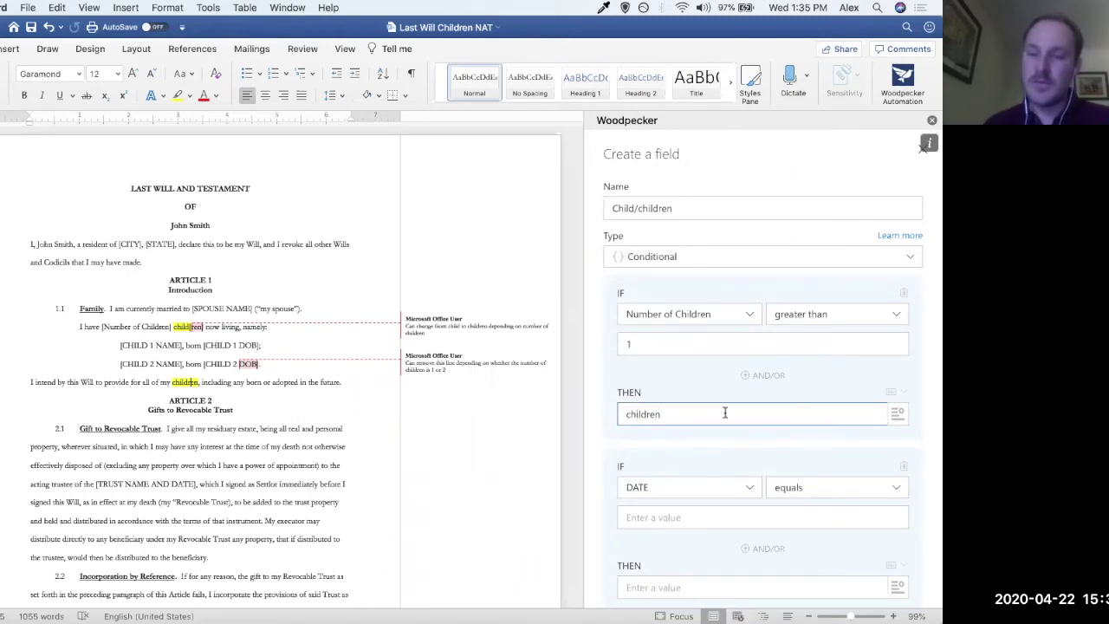
- Define the second condition: if Number of Children equals 1, output "child"
scroll(732, 390, down, 3)
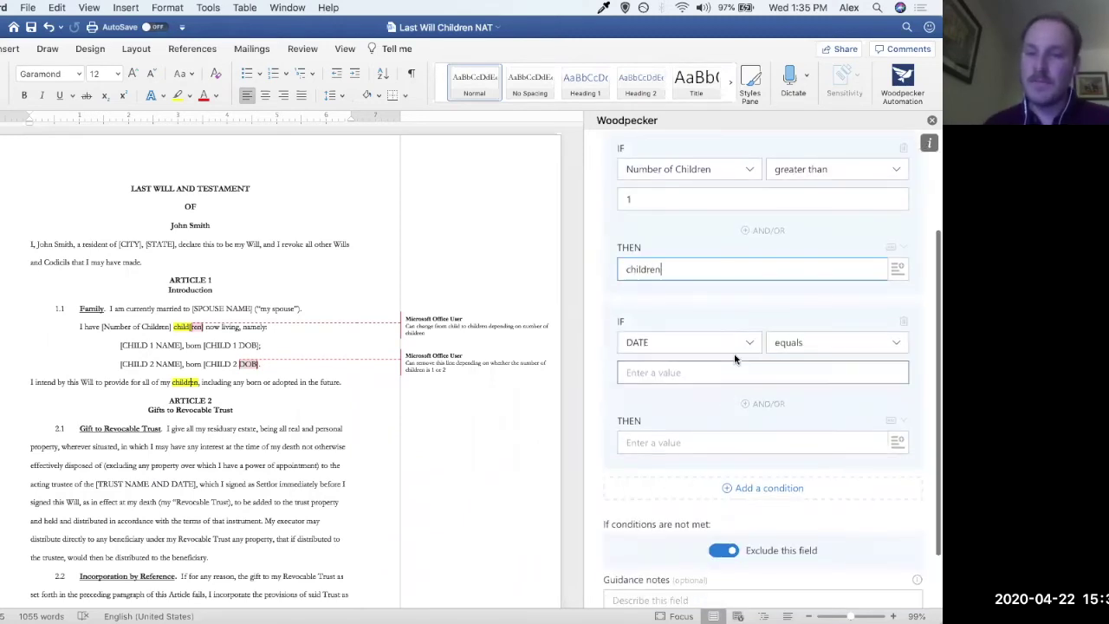
click(711, 350)
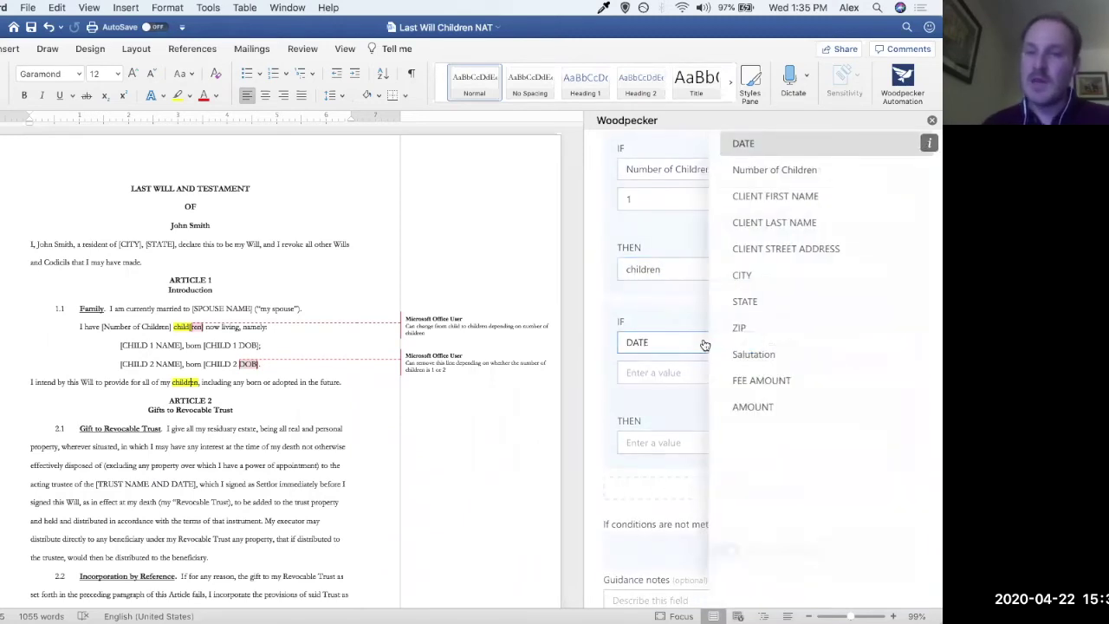
click(771, 170)
click(799, 343)
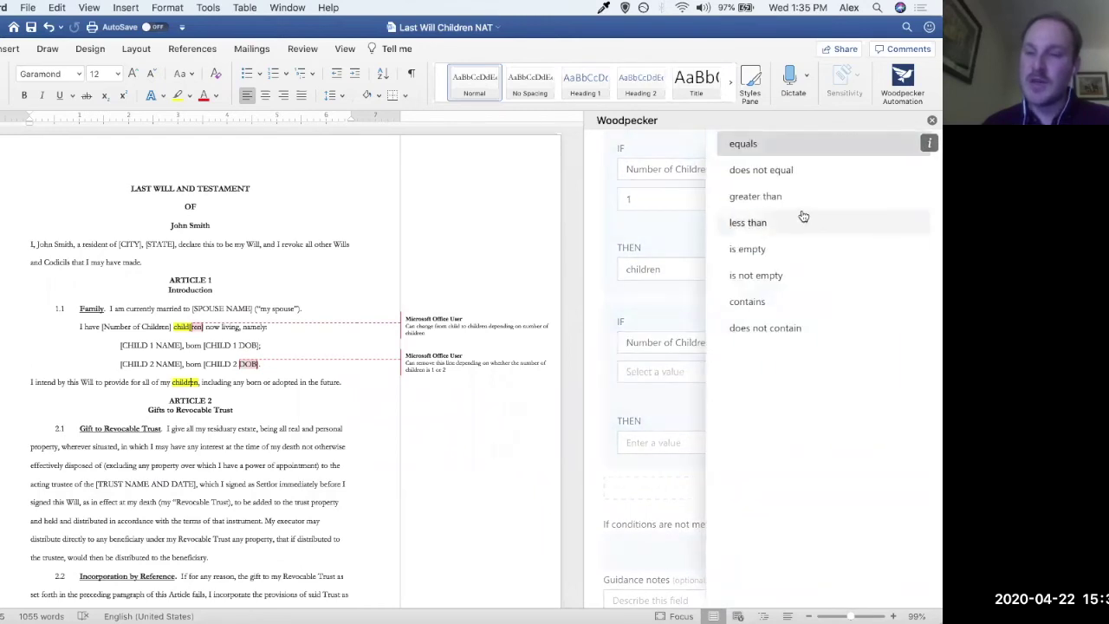
click(746, 143)
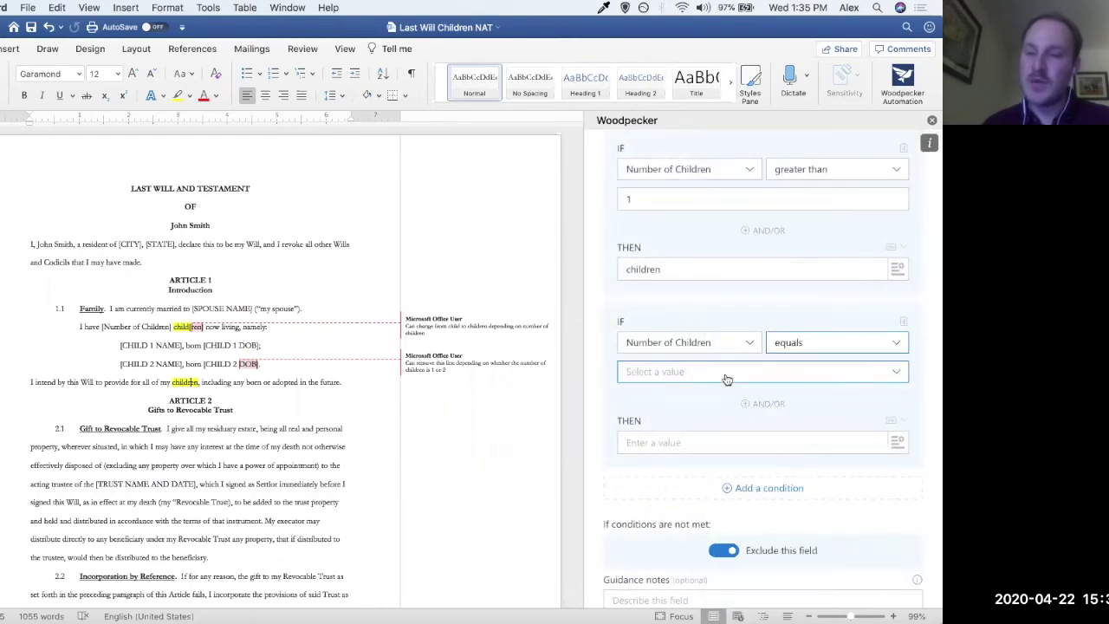
click(728, 371)
click(740, 143)
click(699, 442)
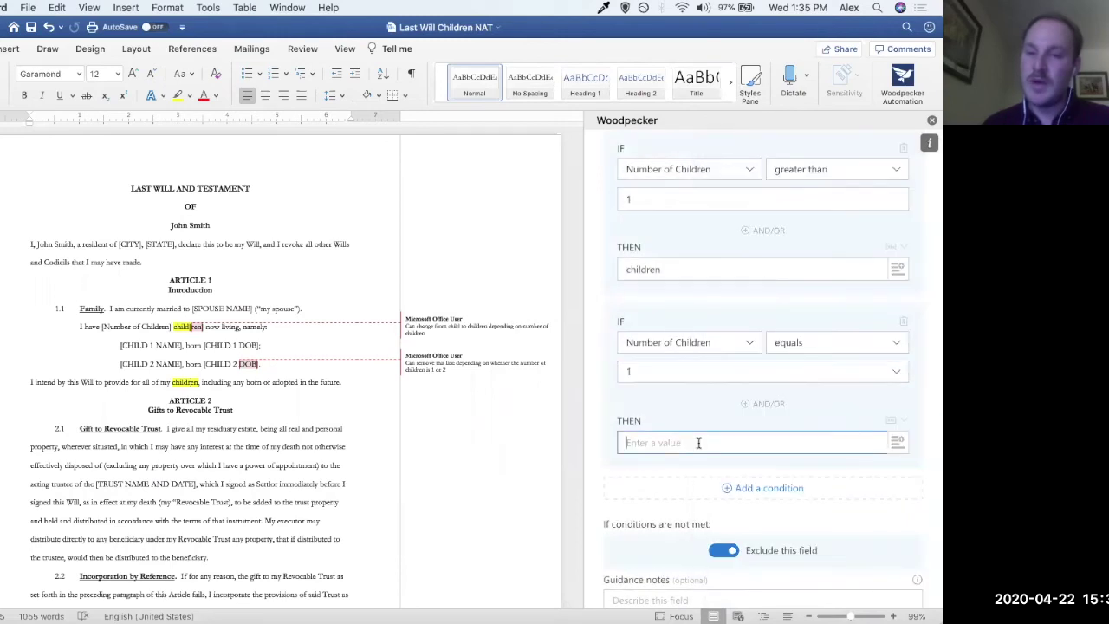
text(child)
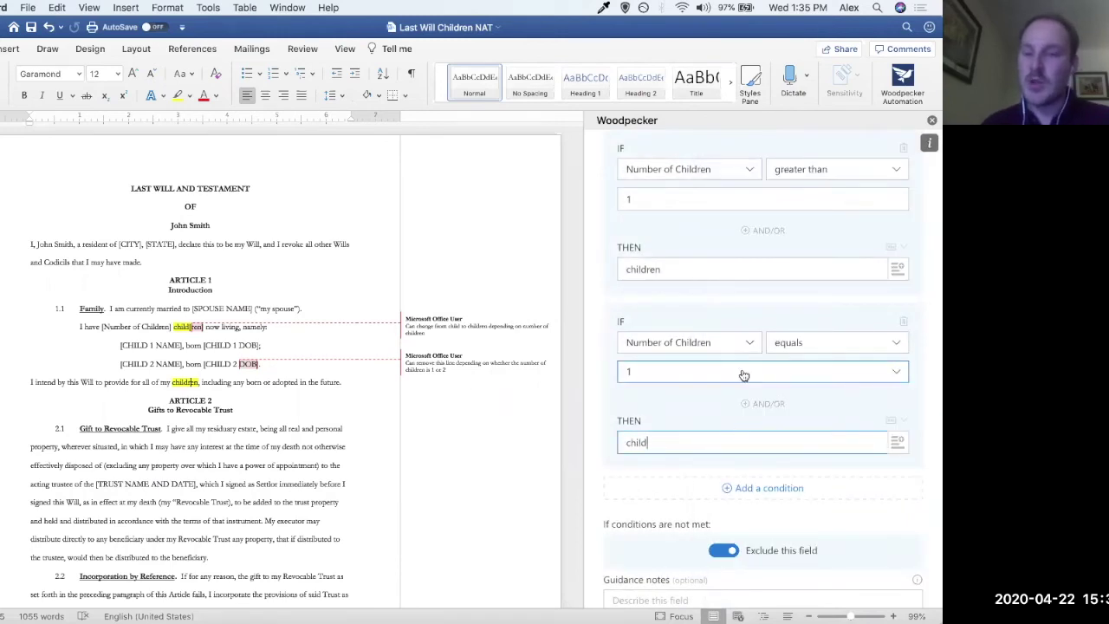
- Review both conditions, save the Child/children field, and move it directly below Number of Children in the field list
scroll(744, 374, up, 5)
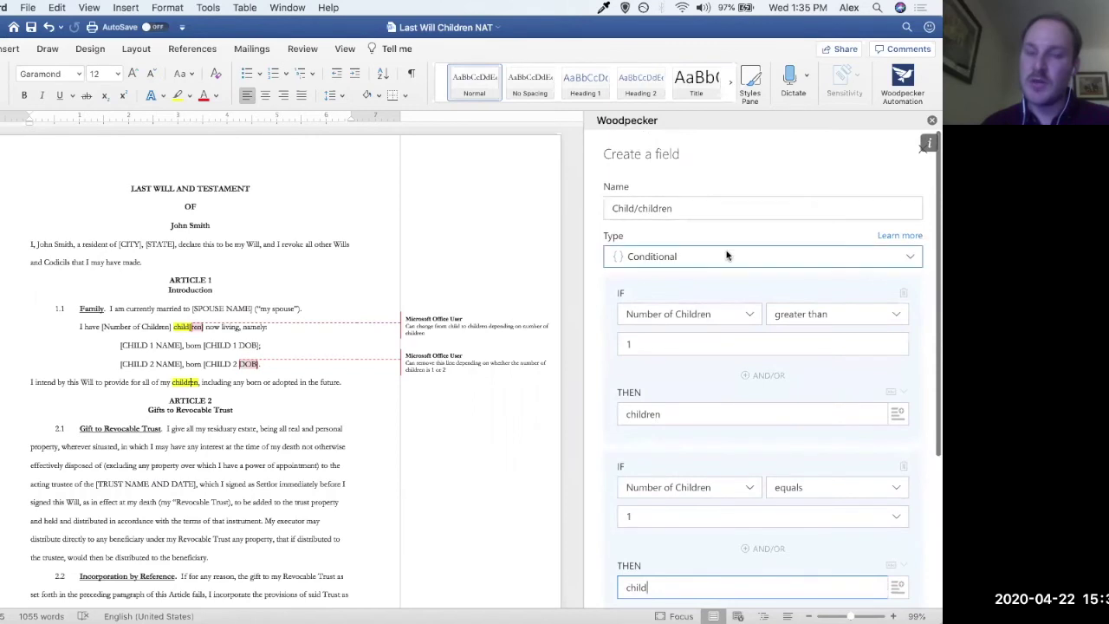
scroll(727, 255, down, 3)
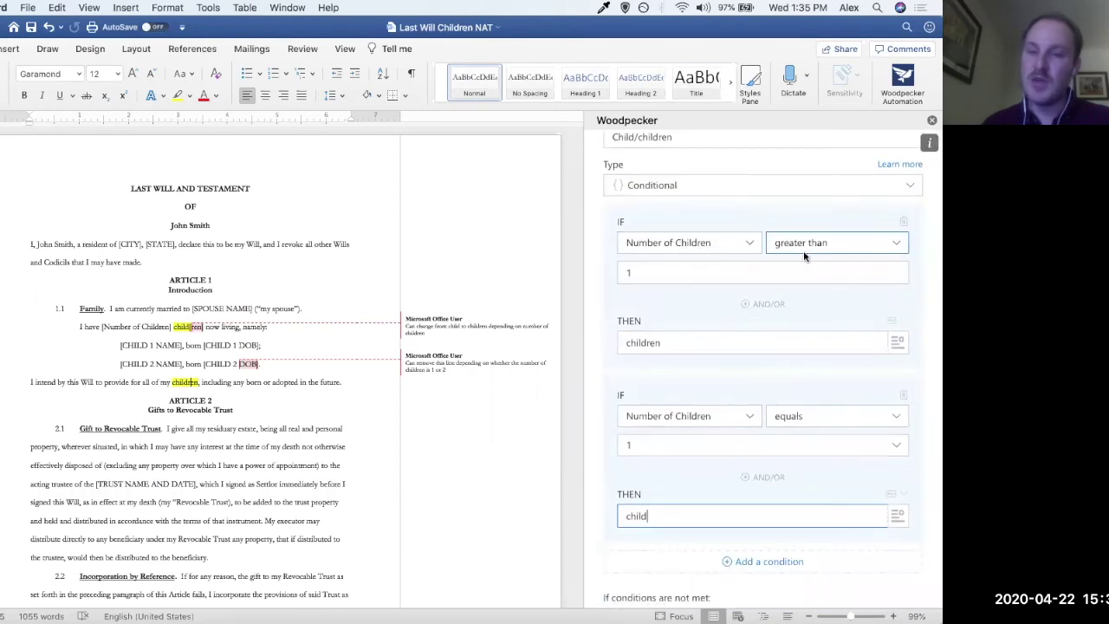
scroll(690, 306, down, 4)
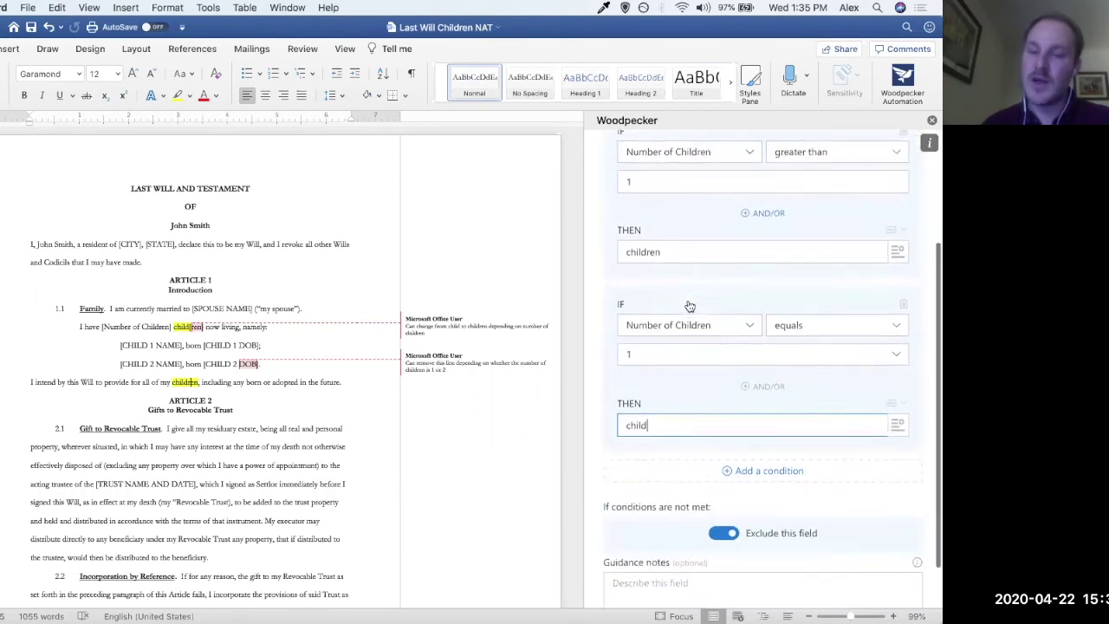
scroll(690, 305, down, 3)
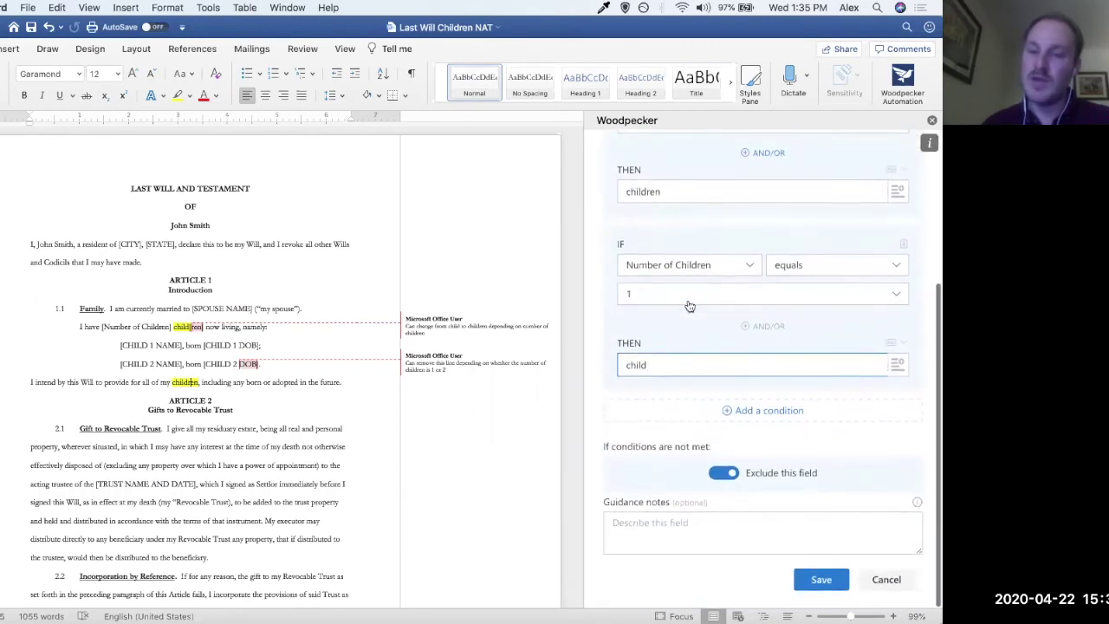
click(822, 583)
scroll(714, 461, down, 8)
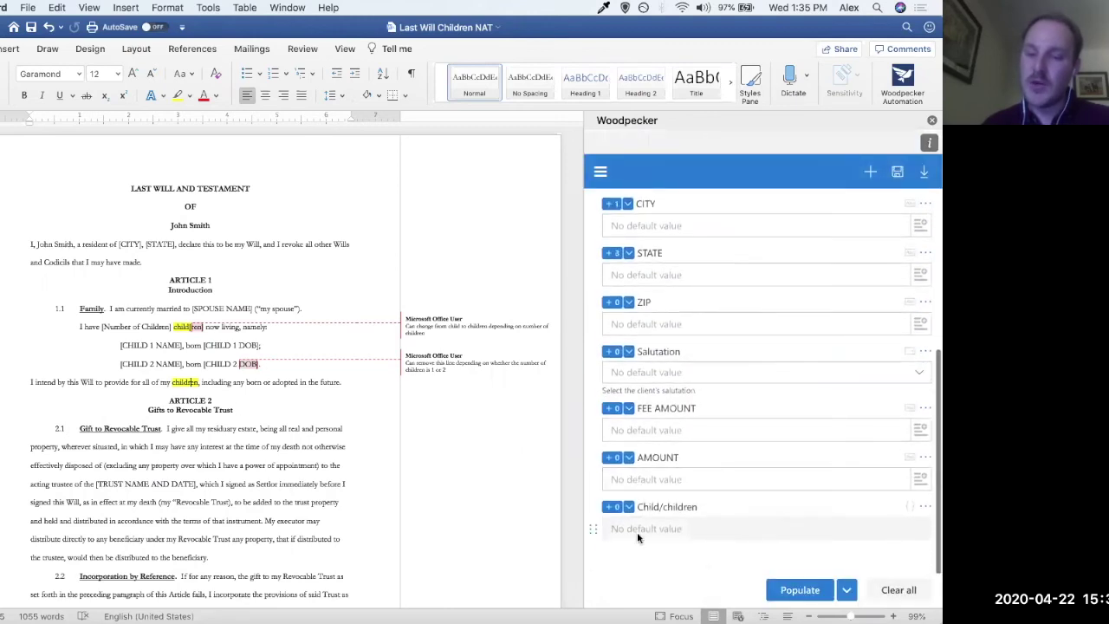
drag(593, 533, 604, 291)
- Test the Child/children condition by setting Number of Children first to 1 and finally to 2
click(711, 280)
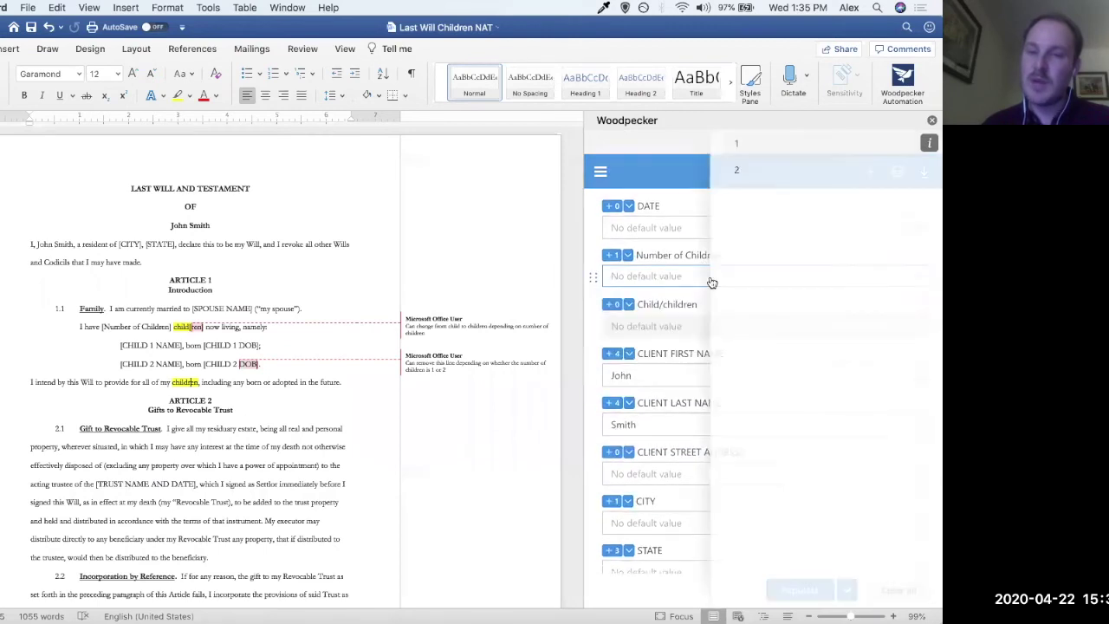
click(759, 149)
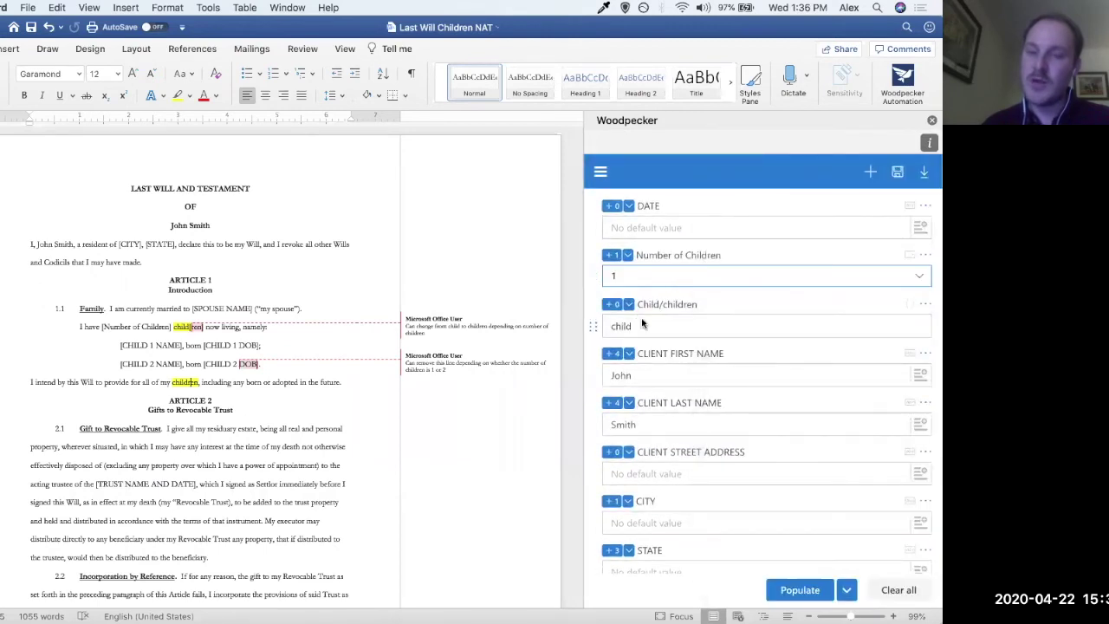
click(668, 277)
click(739, 173)
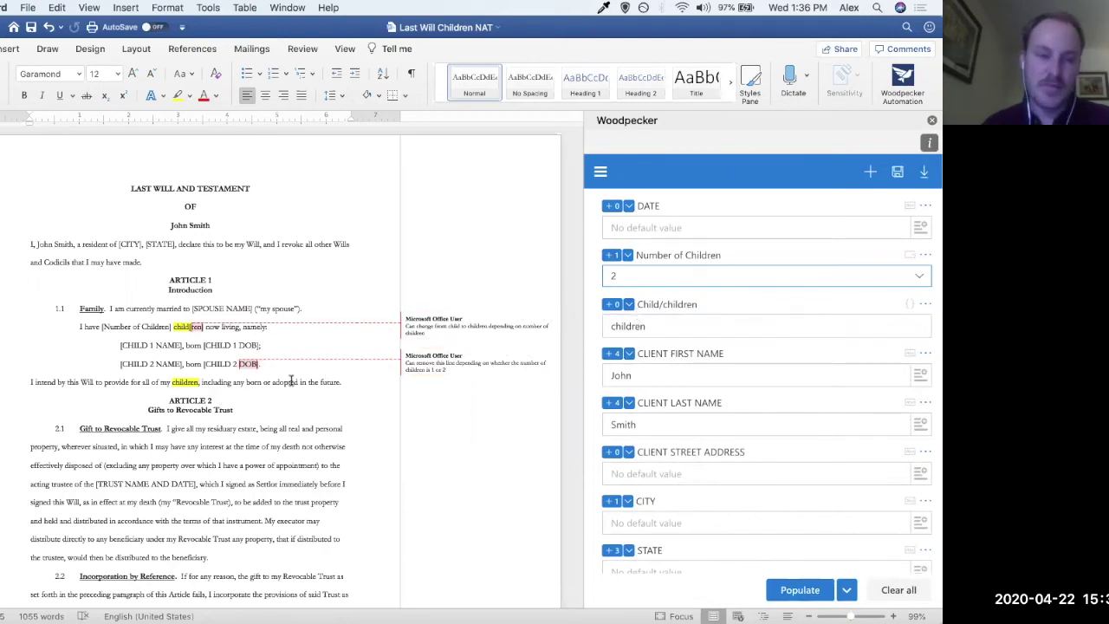
- Bulk insert the Child/children field at every whole-word occurrence of "children" in the will and check the Family section
click(630, 305)
click(652, 327)
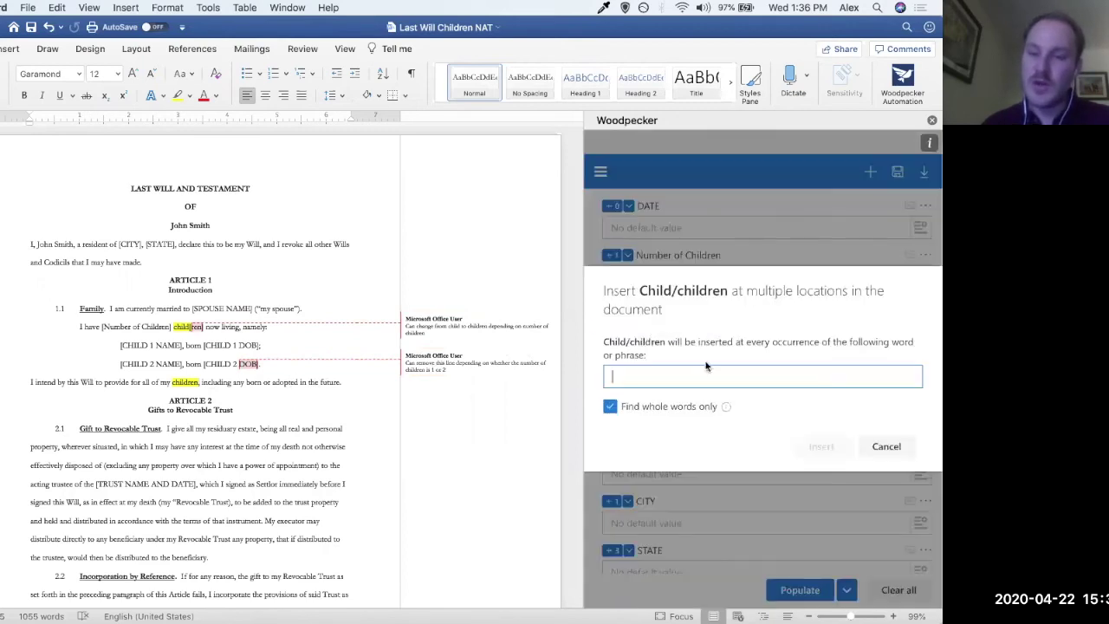
text(children)
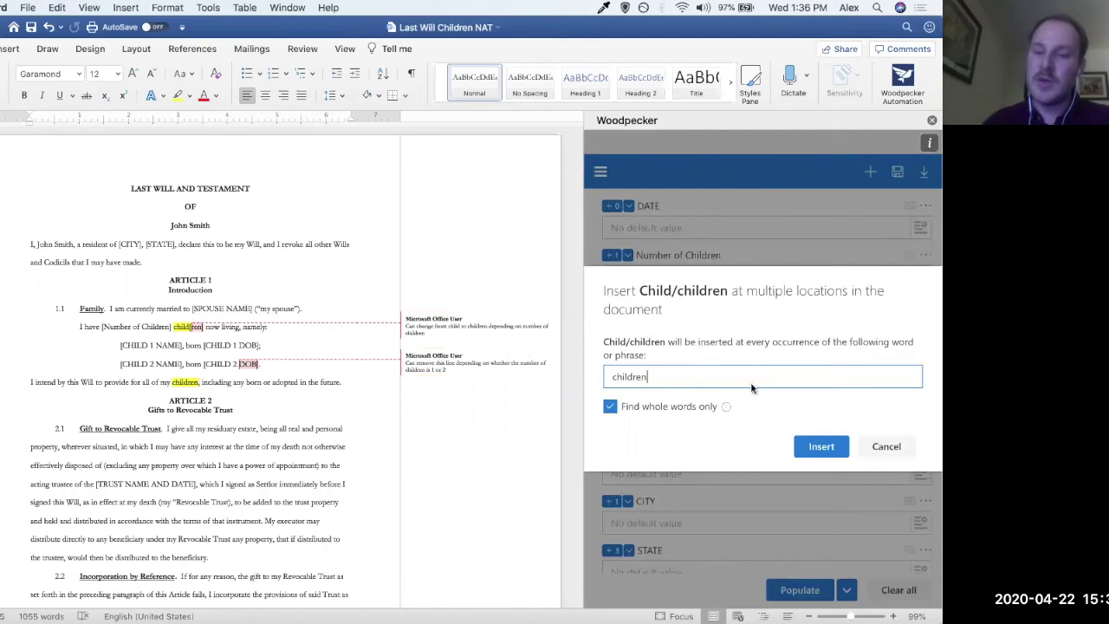
click(820, 446)
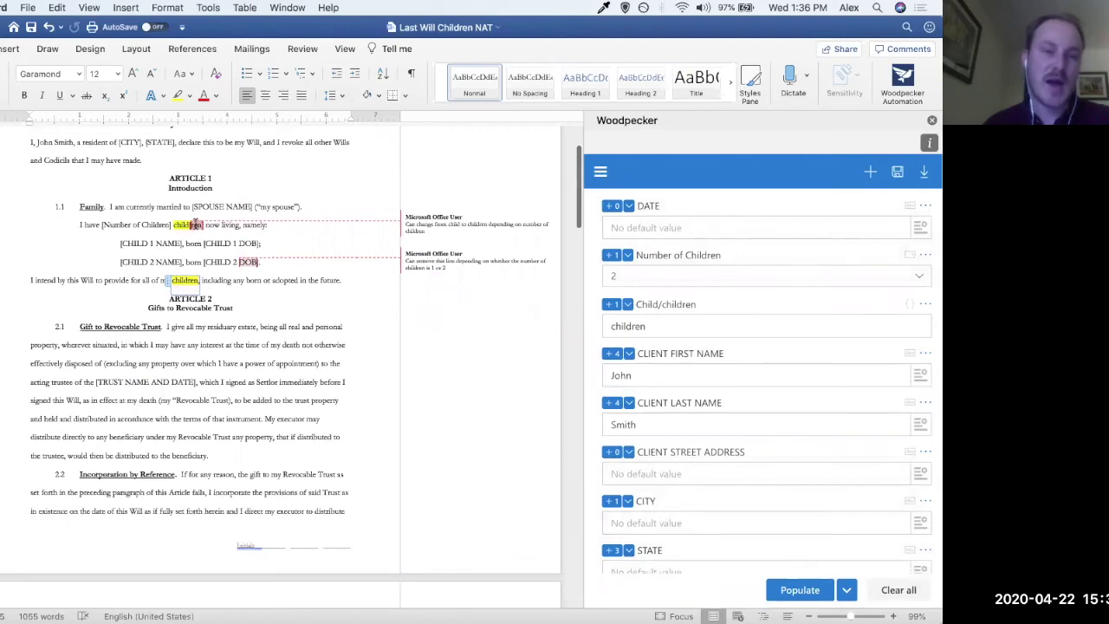
scroll(196, 224, up, 3)
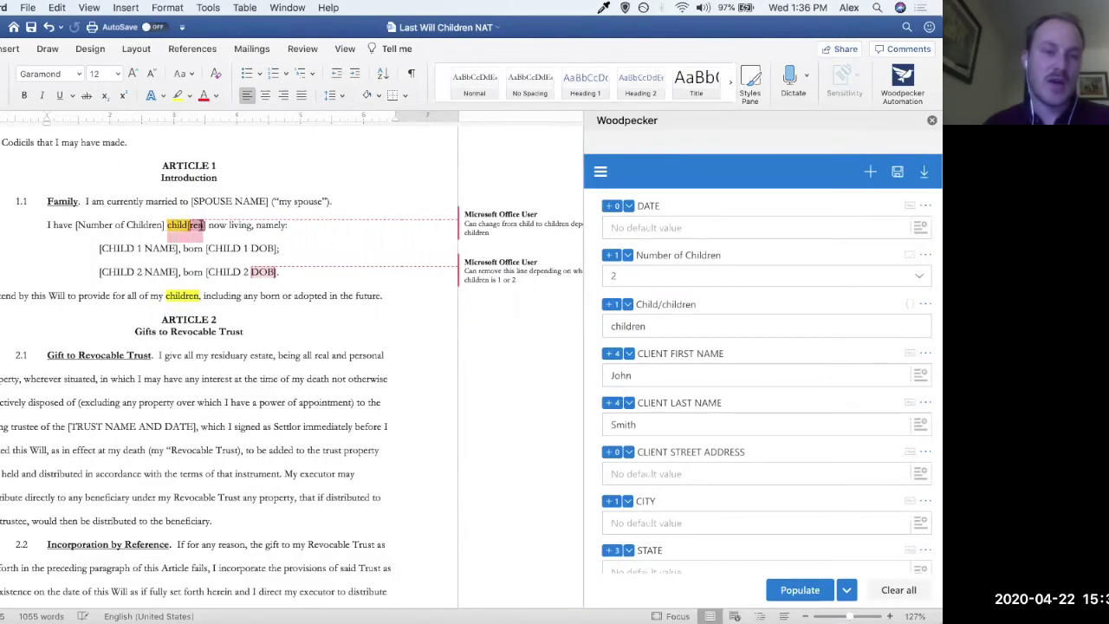
- Insert the Child/children field over the commented word "children" in the Family section and remove the yellow highlight from both occurrences
click(611, 305)
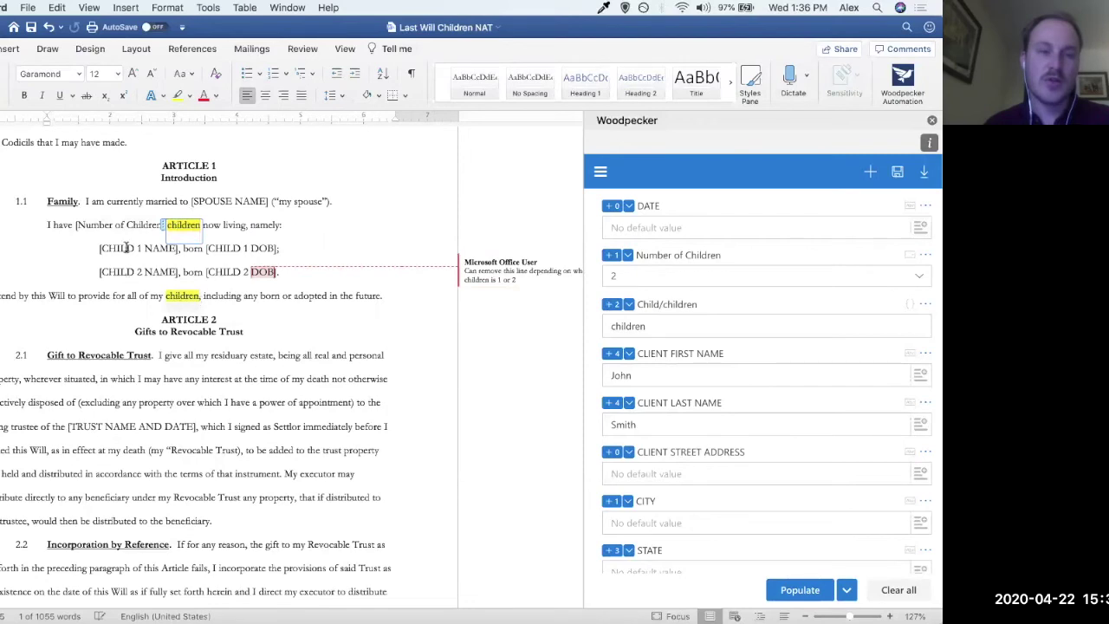
double_click(178, 223)
click(177, 95)
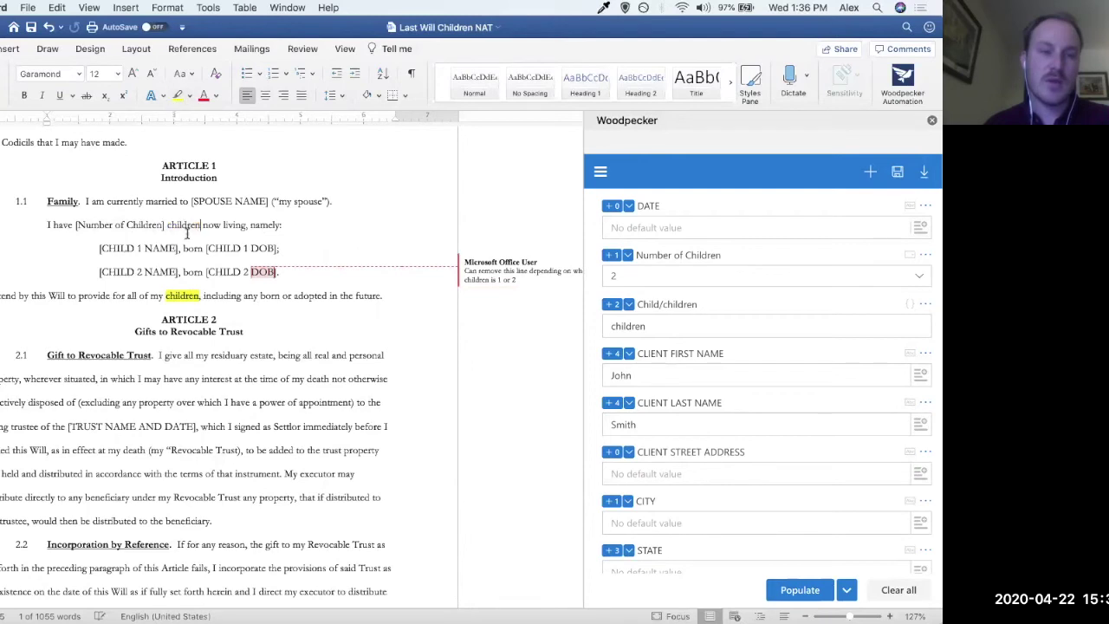
click(177, 95)
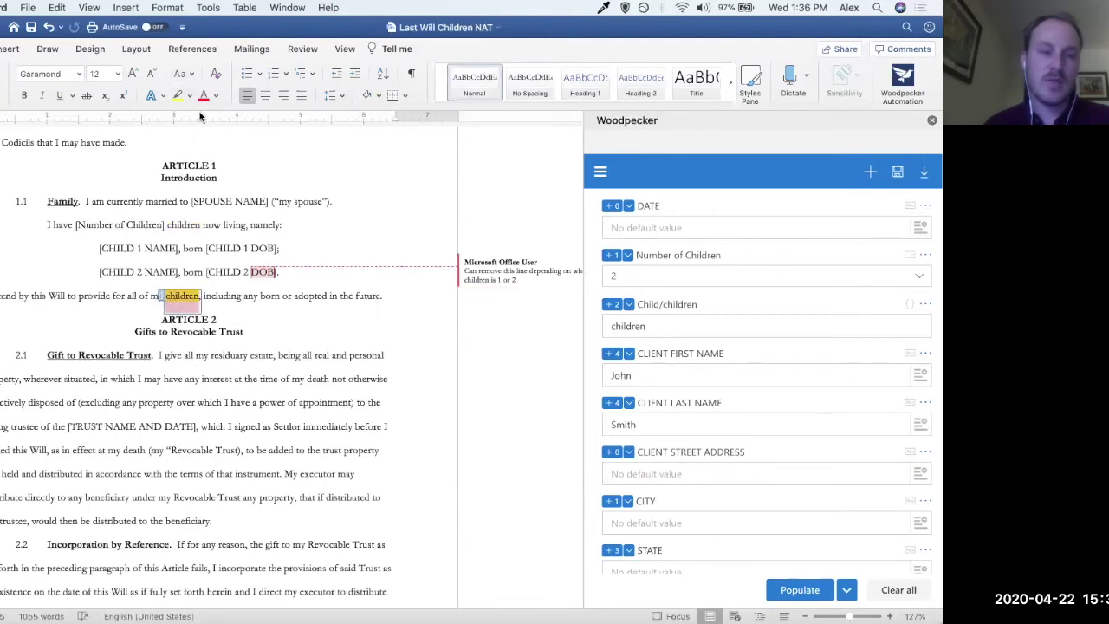
click(178, 97)
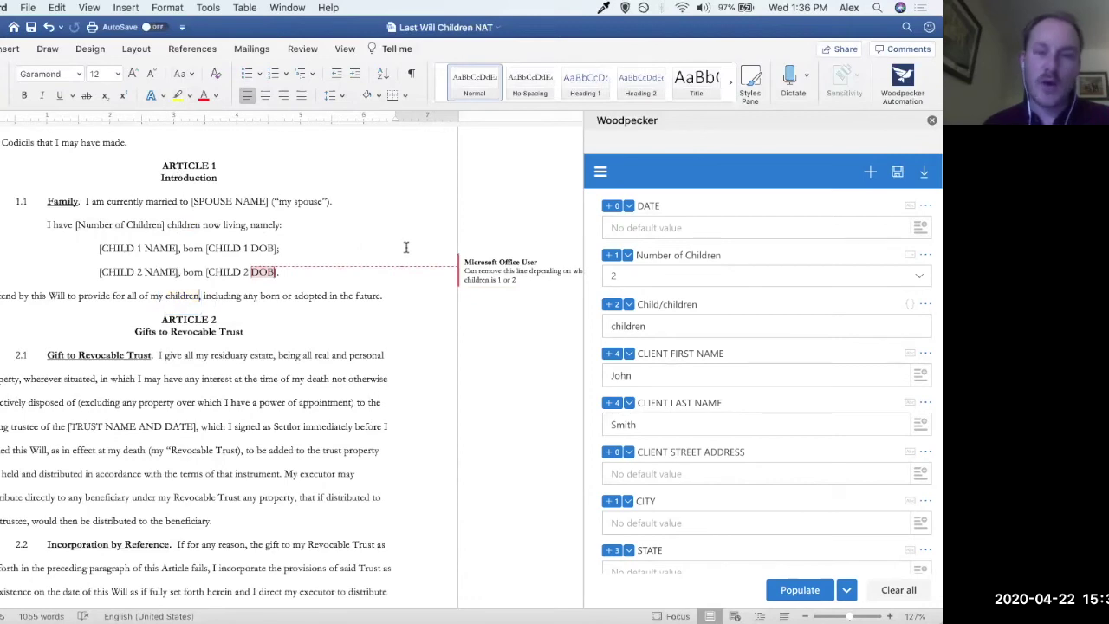
- Set Number of Children to 1 and populate the will with the field values
click(716, 278)
text(1)
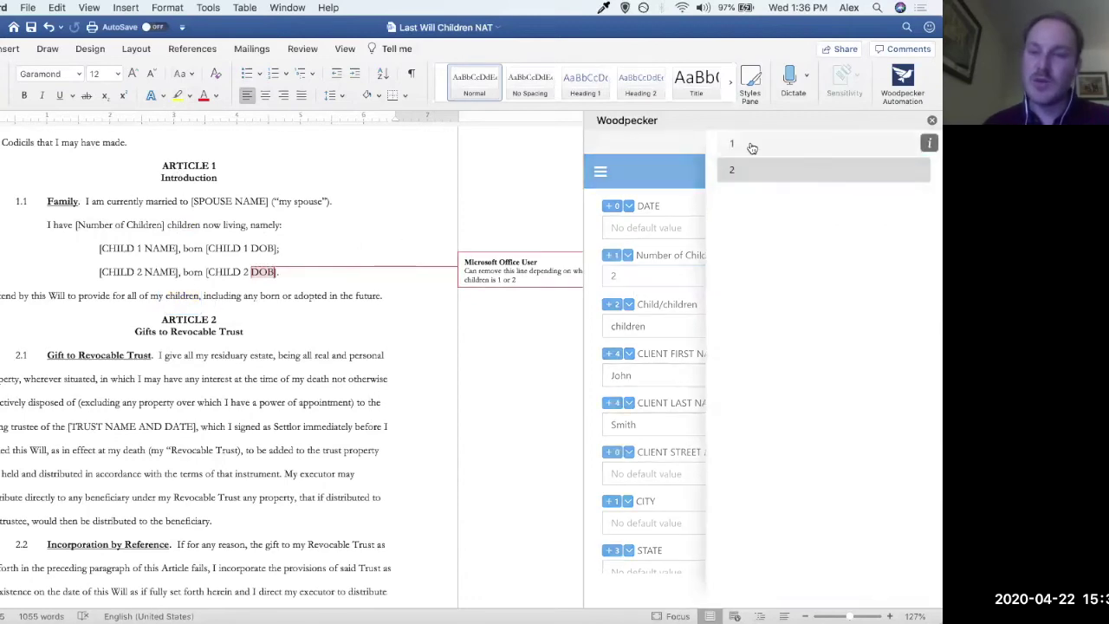
key(Return)
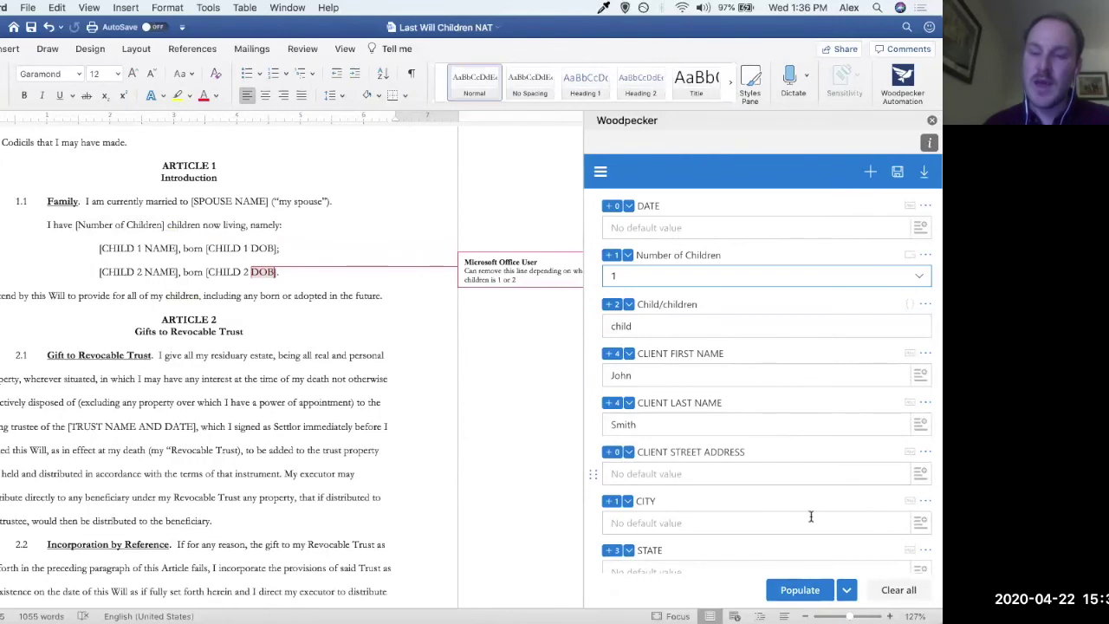
click(799, 590)
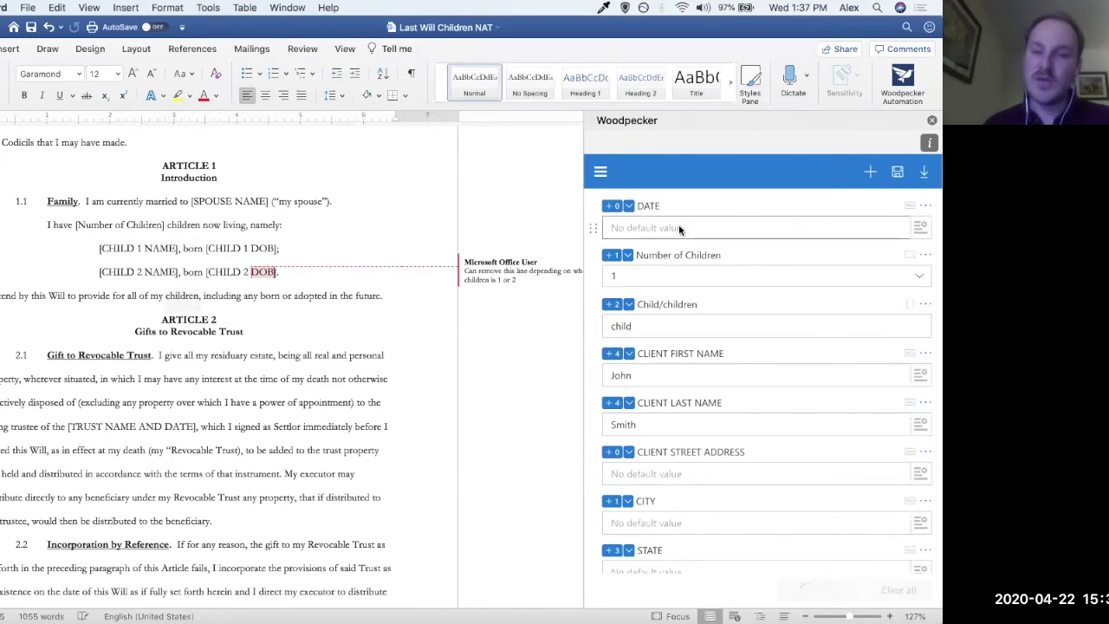
scroll(669, 428, up, 1)
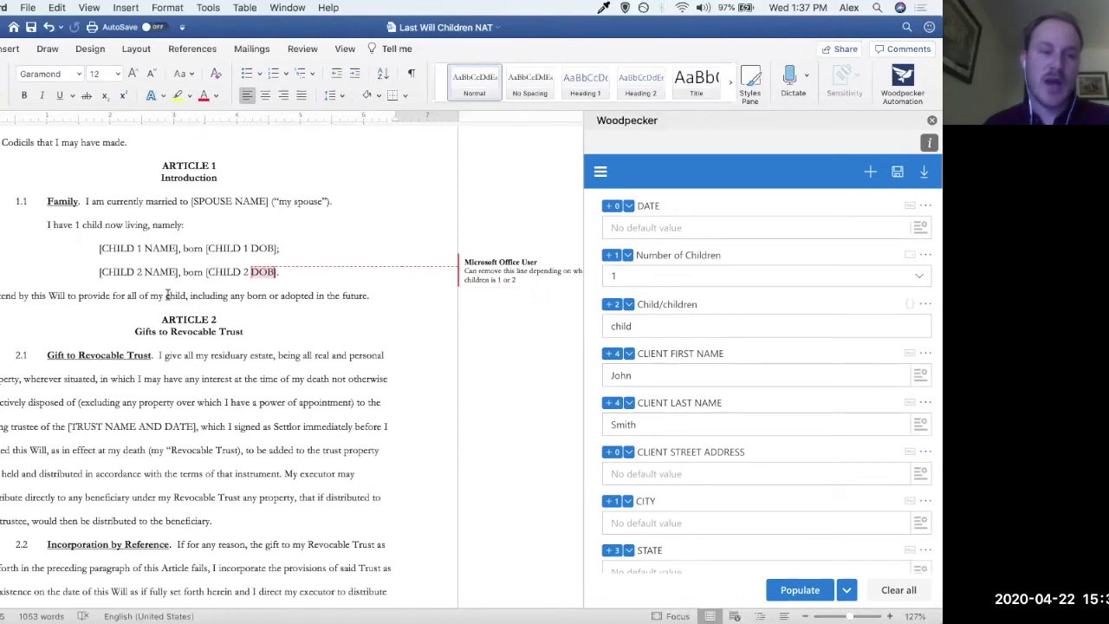
- Examine the populated Family section, focusing on the lines for child 1 and child 2 with their names and birth dates
mouse_move(284, 265)
mouse_down()
mouse_move(98, 247)
mouse_move(276, 251)
mouse_up()
click(95, 247)
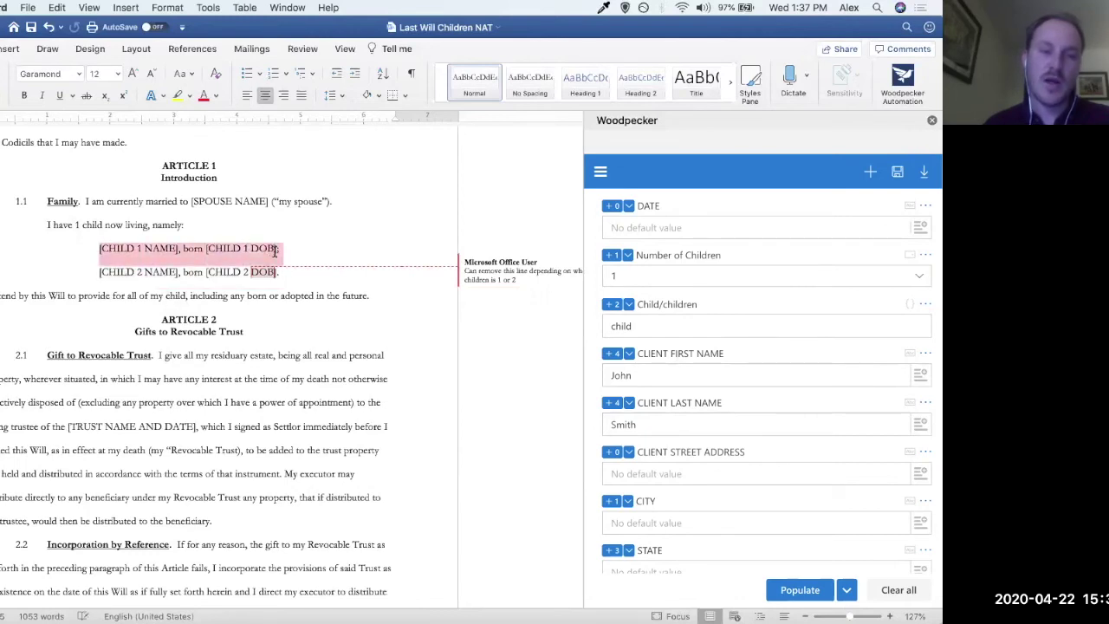
click(153, 297)
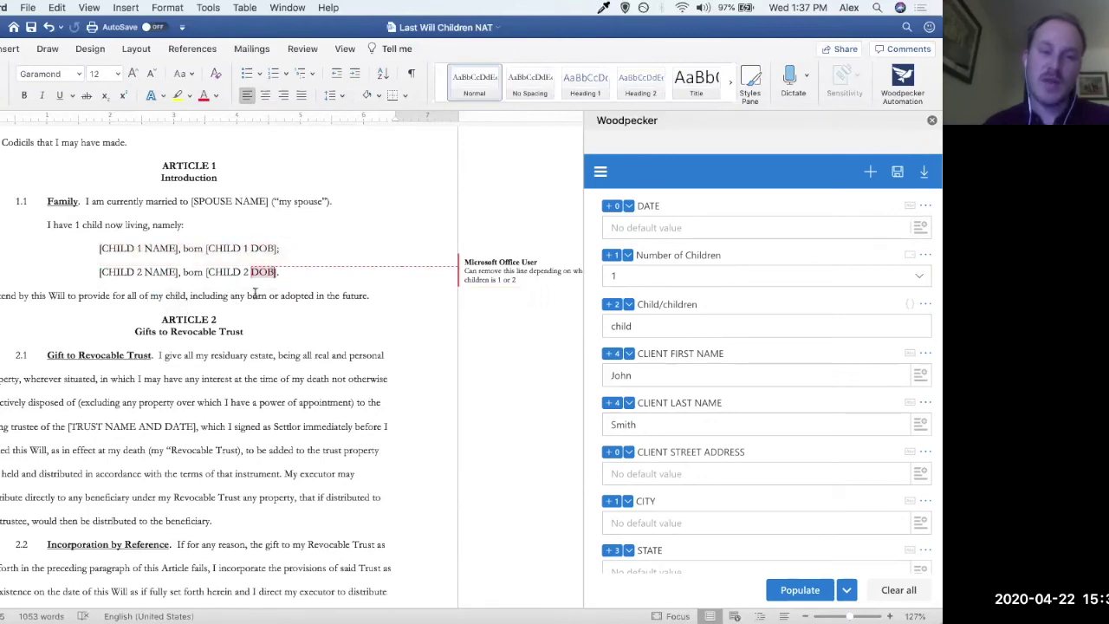
scroll(205, 282, up, 3)
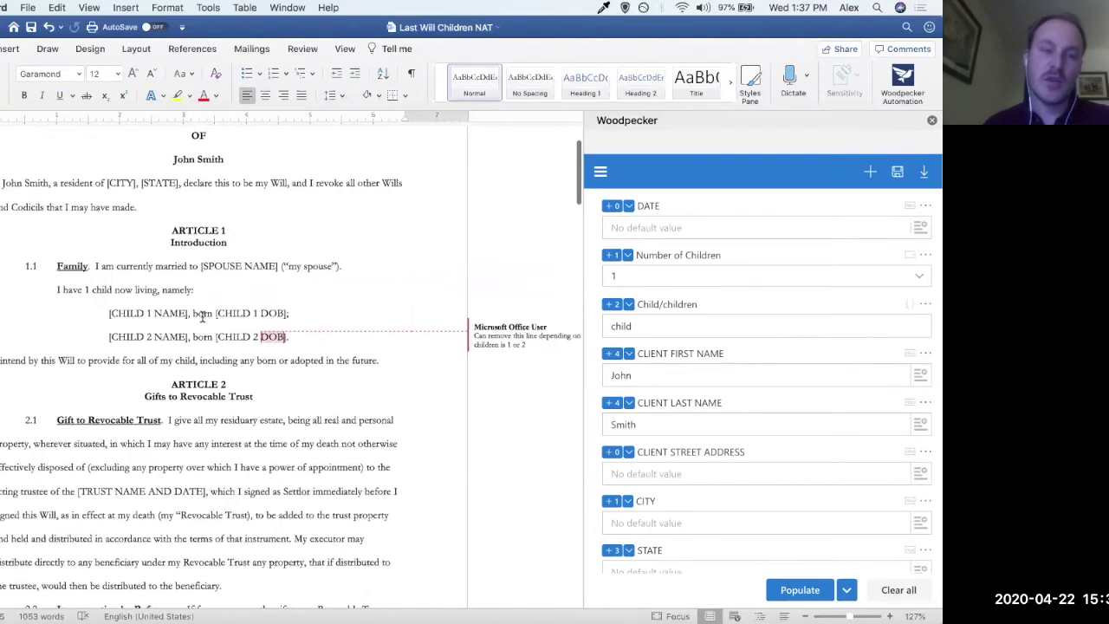
scroll(201, 316, up, 1)
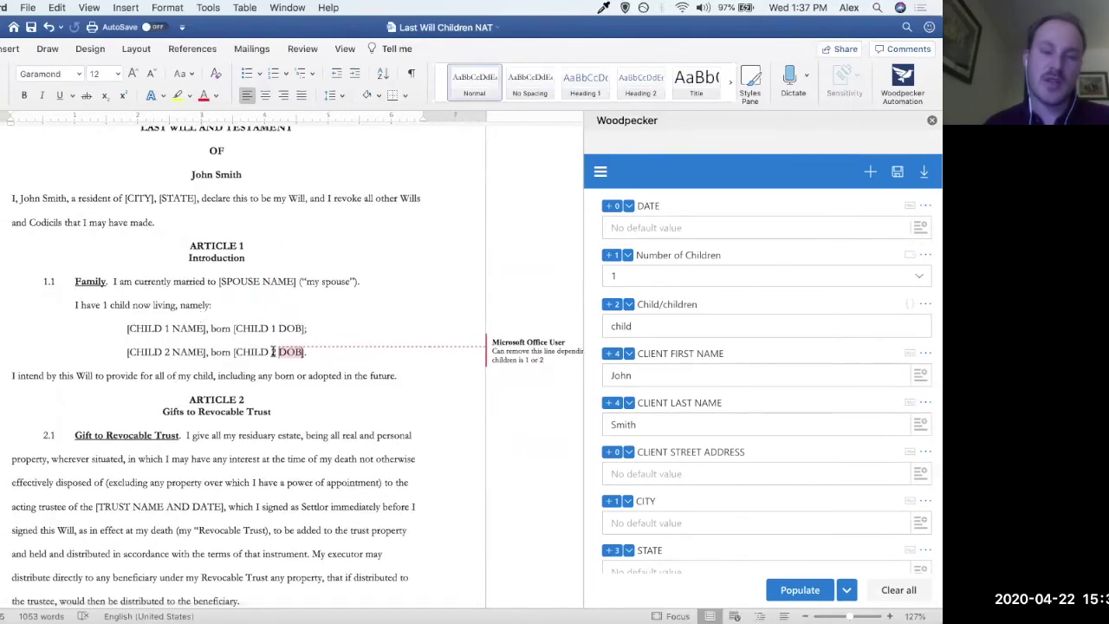
drag(324, 356, 110, 326)
click(188, 347)
drag(309, 356, 129, 342)
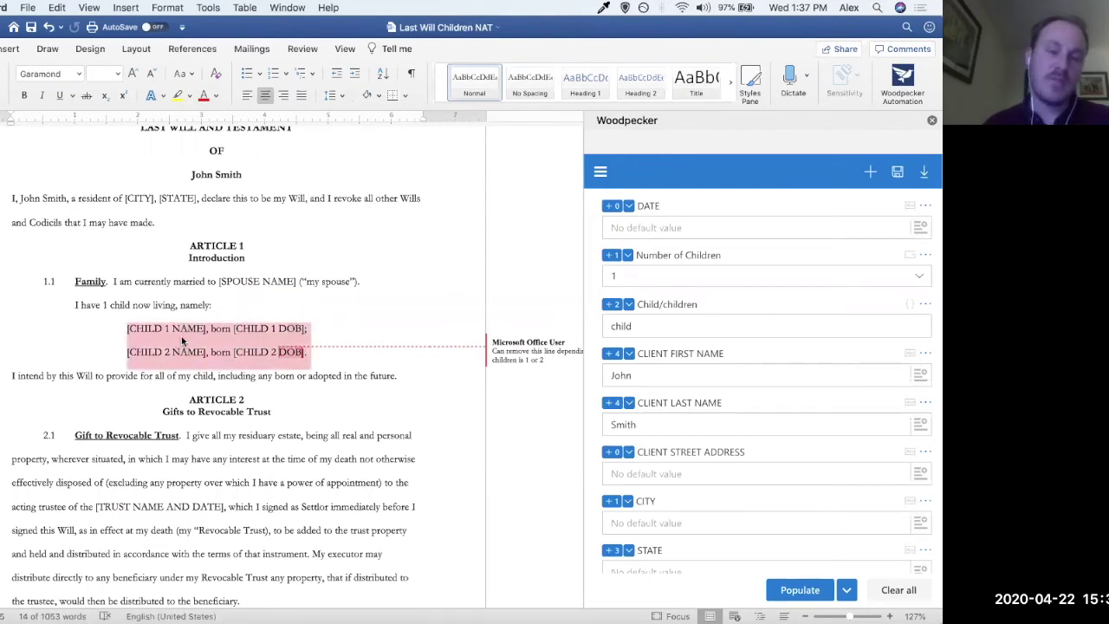
click(216, 338)
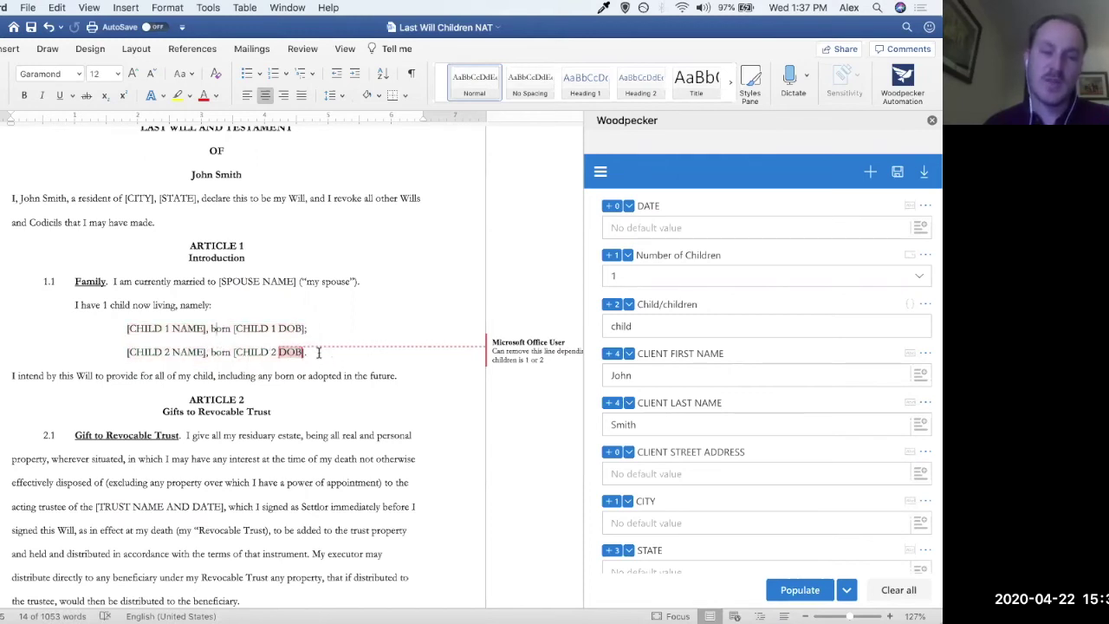
drag(309, 352, 126, 328)
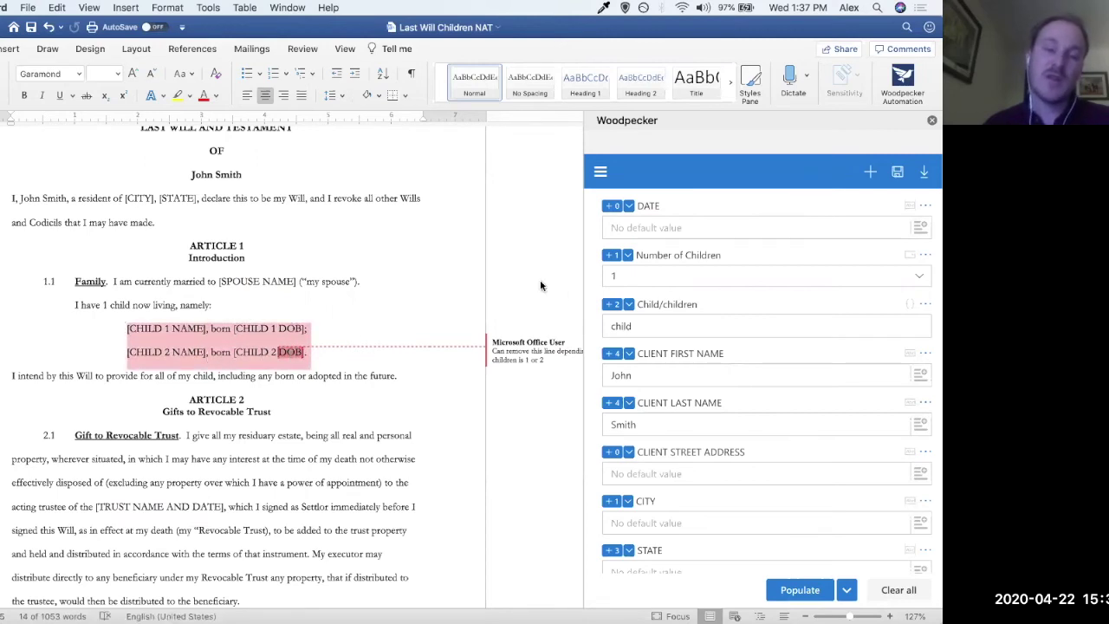
click(322, 338)
drag(309, 353, 149, 336)
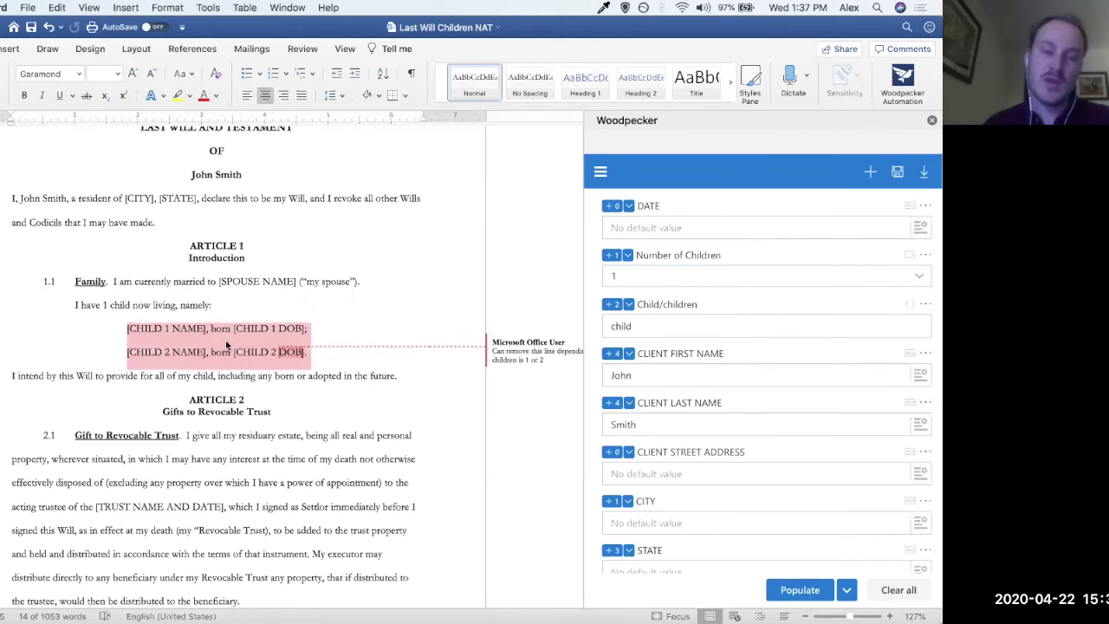
click(312, 353)
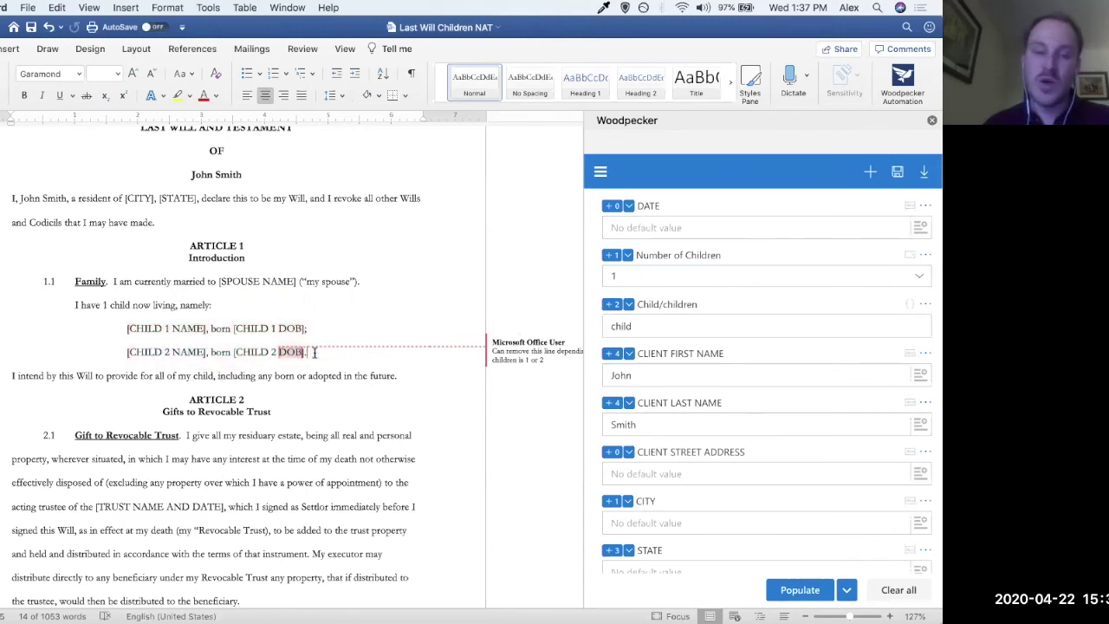
triple_click(167, 330)
click(181, 330)
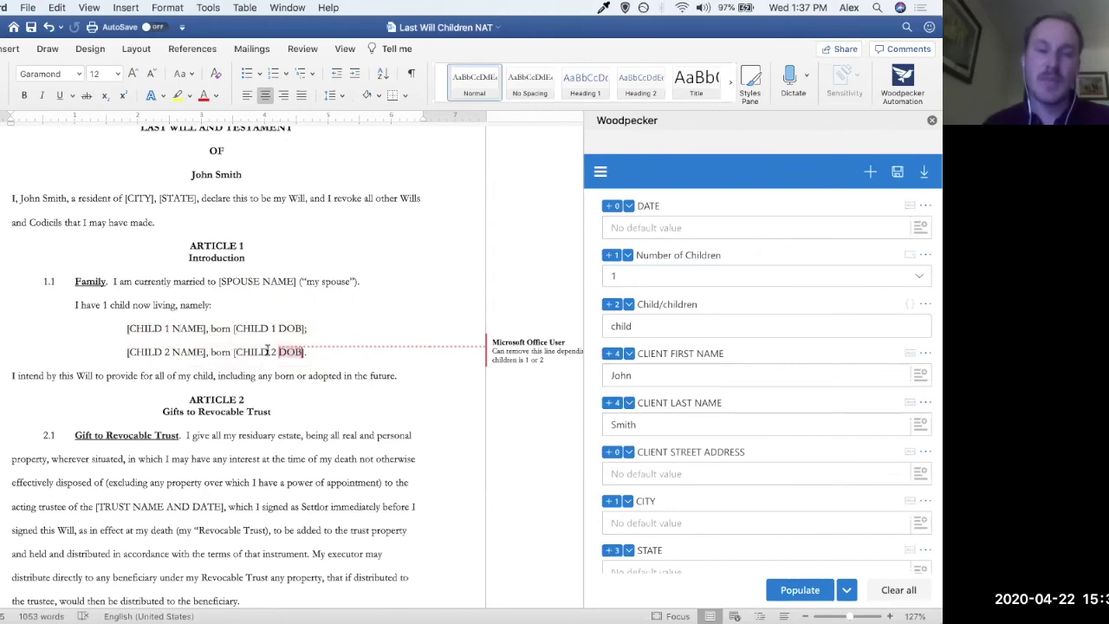
- Delete the unused CLIENT STREET ADDRESS field from the will's field list
scroll(334, 412, down, 3)
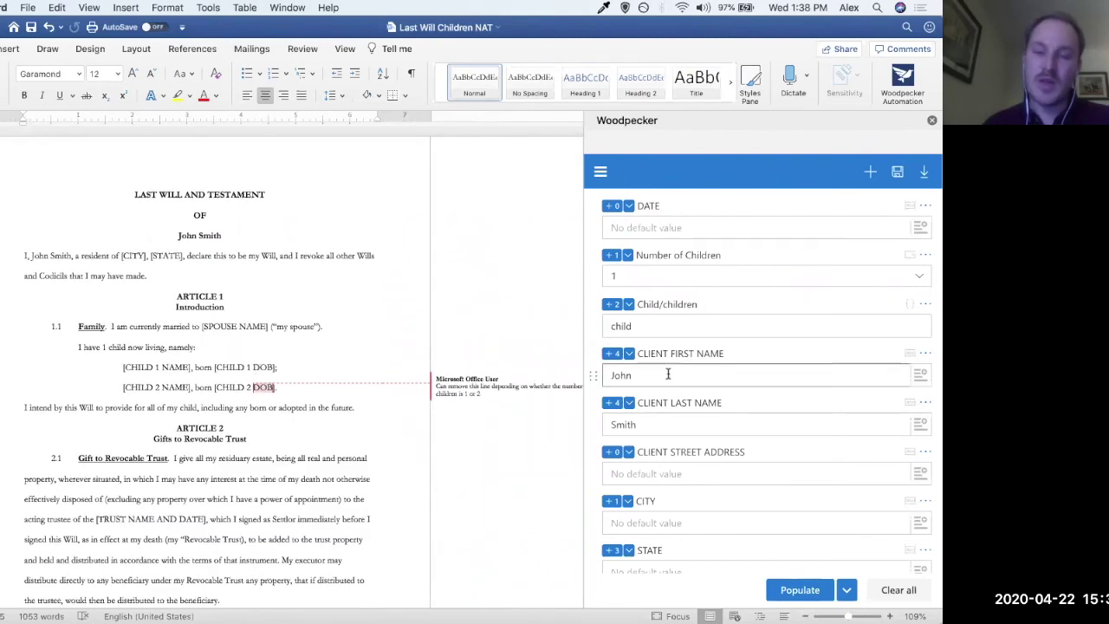
scroll(745, 373, down, 3)
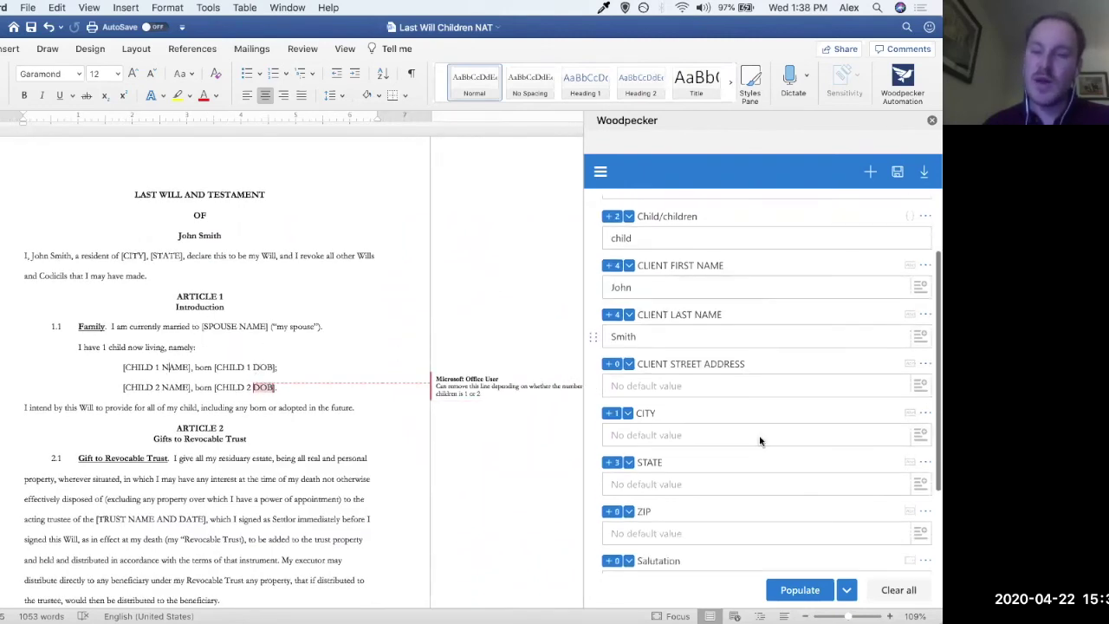
click(926, 319)
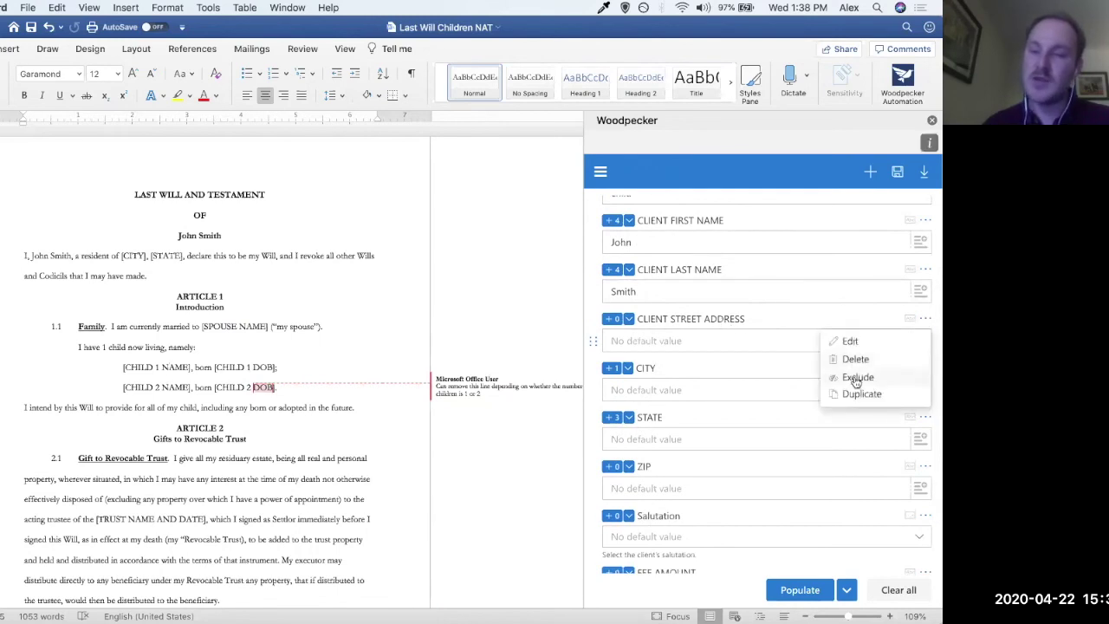
click(861, 360)
click(794, 397)
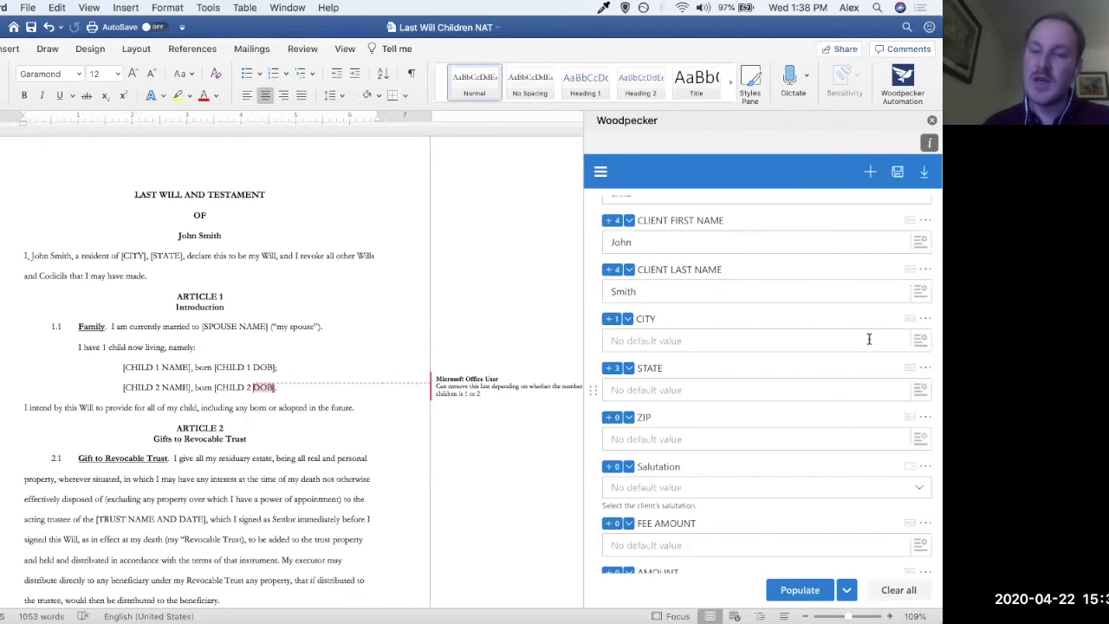
- Try to bulk insert the ZIP field at every whole-word occurrence of "[Z" in the will
scroll(795, 361, down, 2)
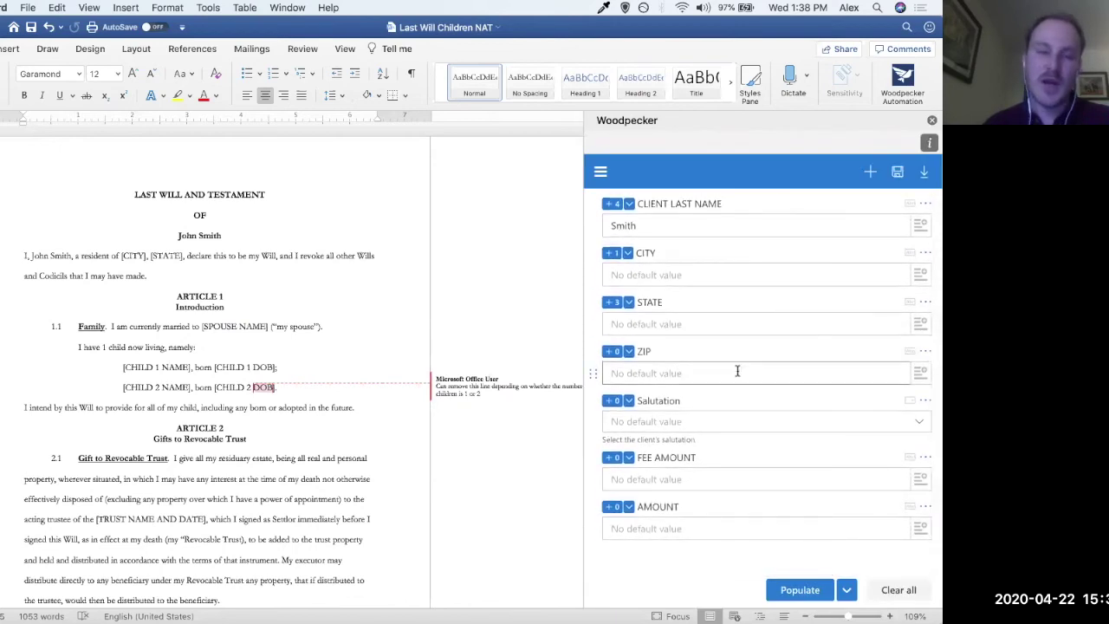
click(629, 351)
click(668, 372)
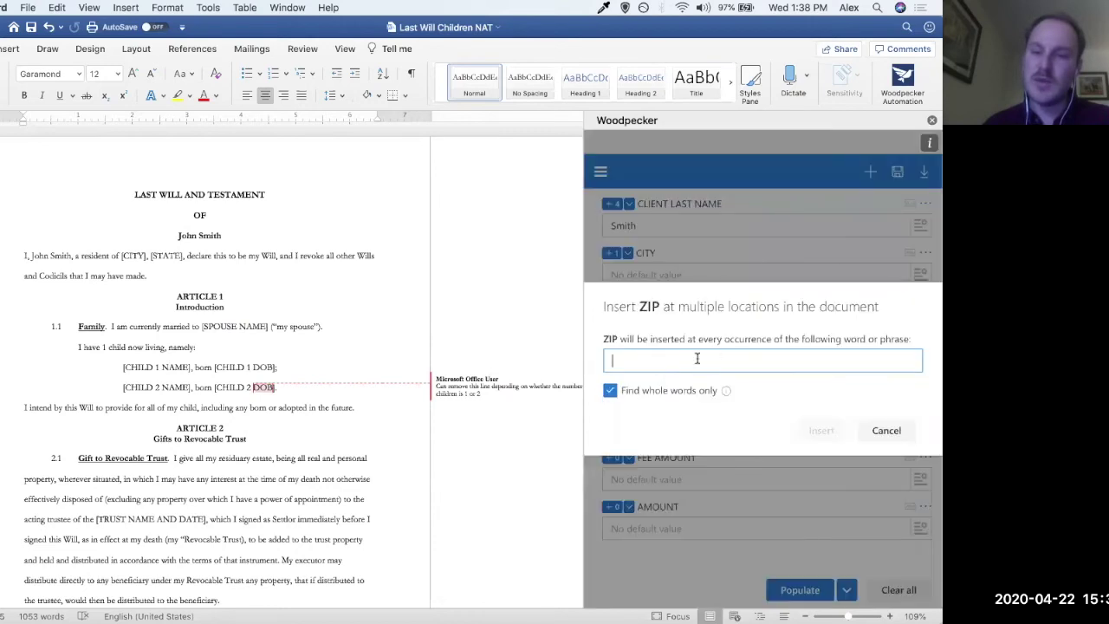
text([ZIP)
key(BackSpace)
key(BackSpace)
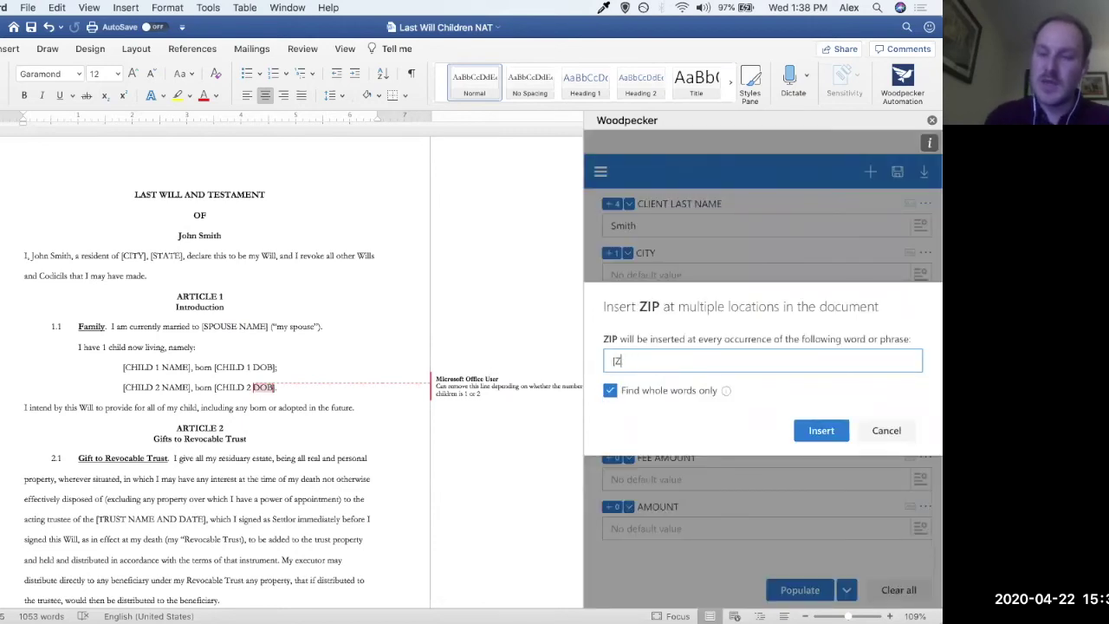
click(817, 431)
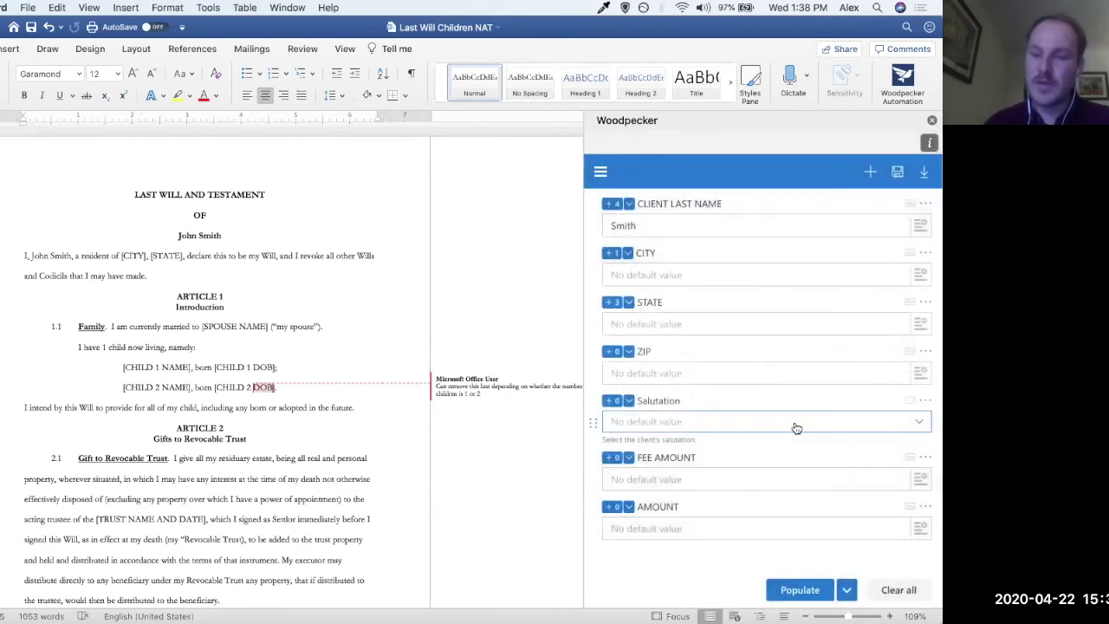
- Delete the unused ZIP and Salutation fields from the will's field list
click(926, 351)
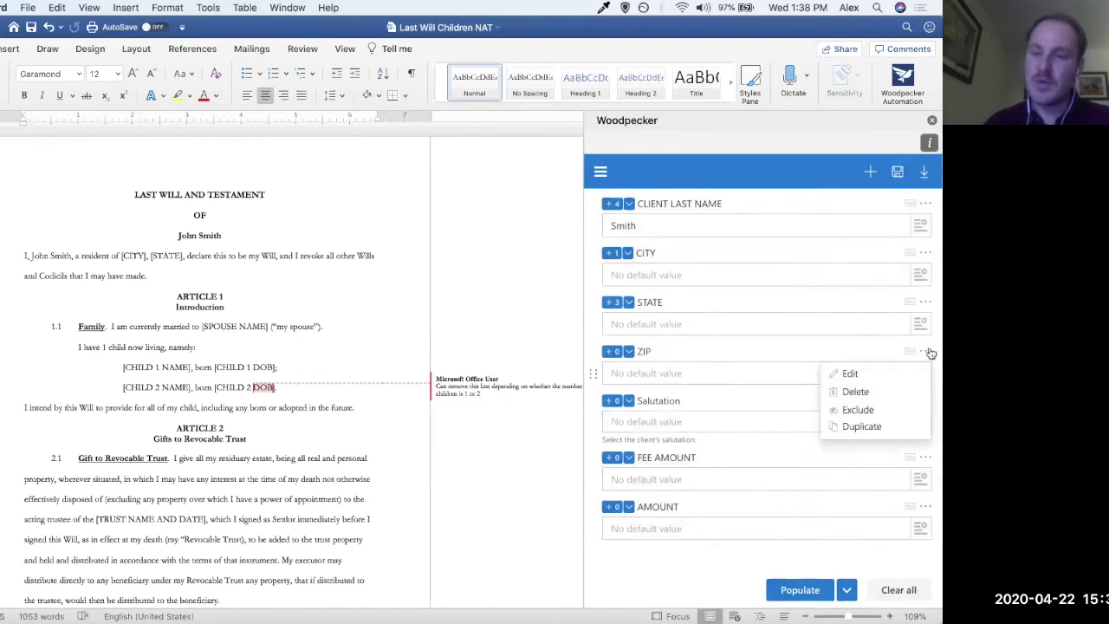
click(853, 390)
click(788, 404)
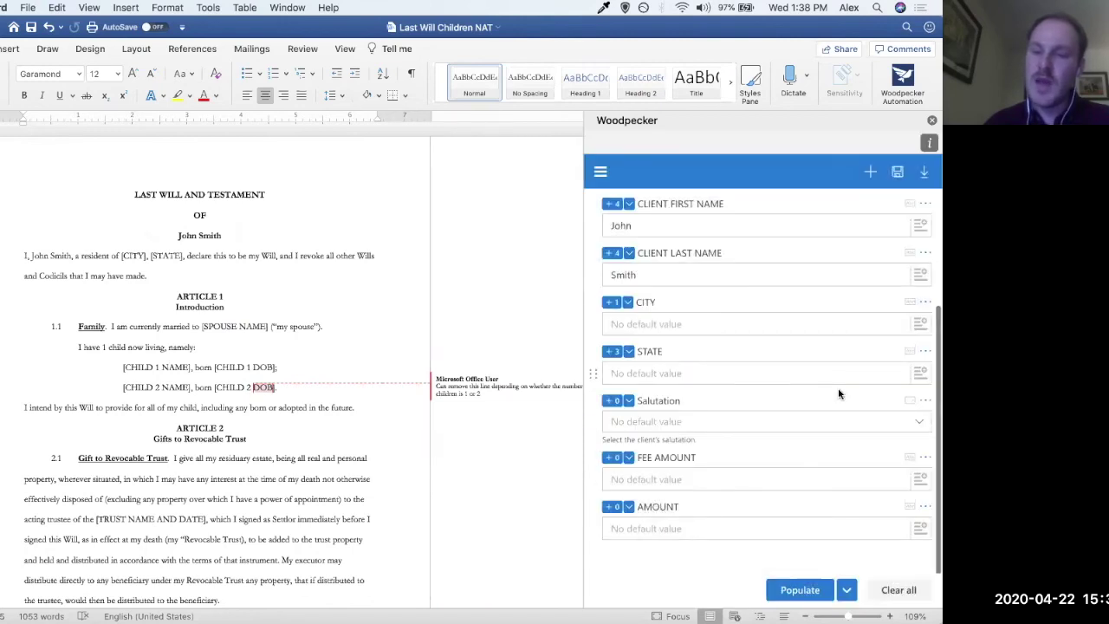
click(925, 400)
click(866, 440)
click(762, 406)
- Delete the unused FEE AMOUNT and AMOUNT fields from the will's field list
click(926, 457)
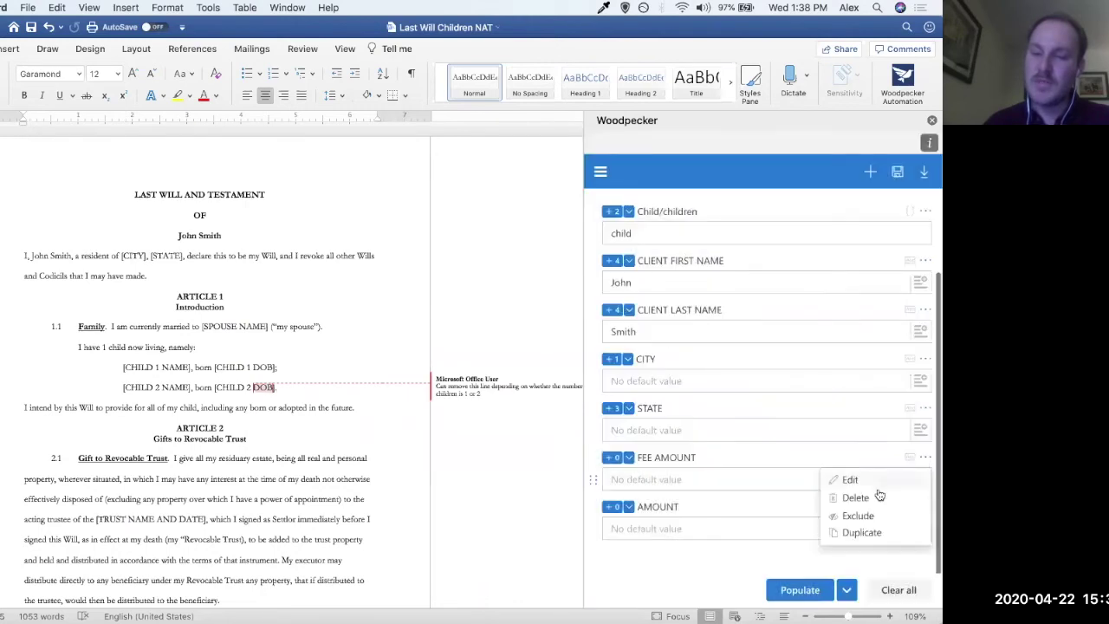
click(877, 497)
click(789, 404)
click(926, 513)
click(877, 548)
click(795, 399)
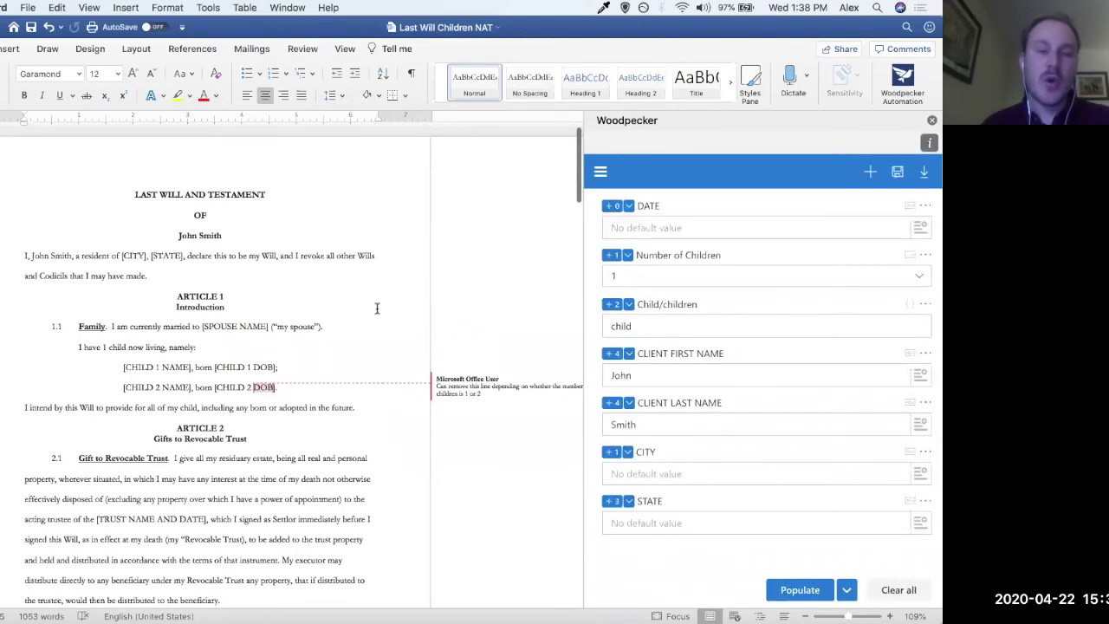
scroll(377, 310, down, 2)
scroll(377, 312, down, 4)
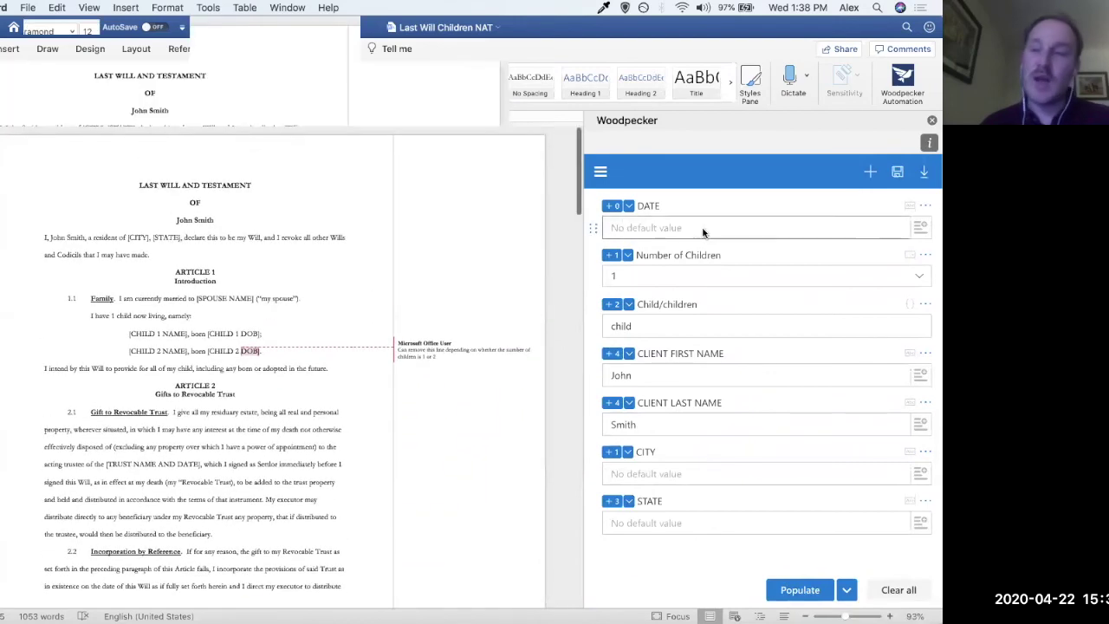
click(897, 172)
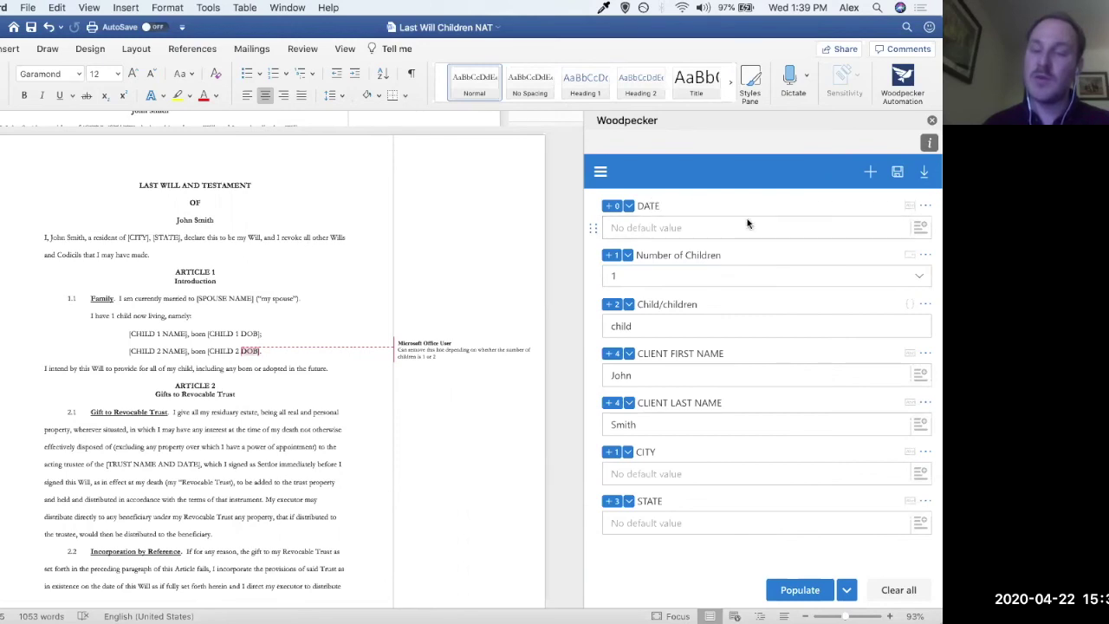
- Change the DATE field's type to Date with the "April 22, 2020" format and save the field
click(926, 205)
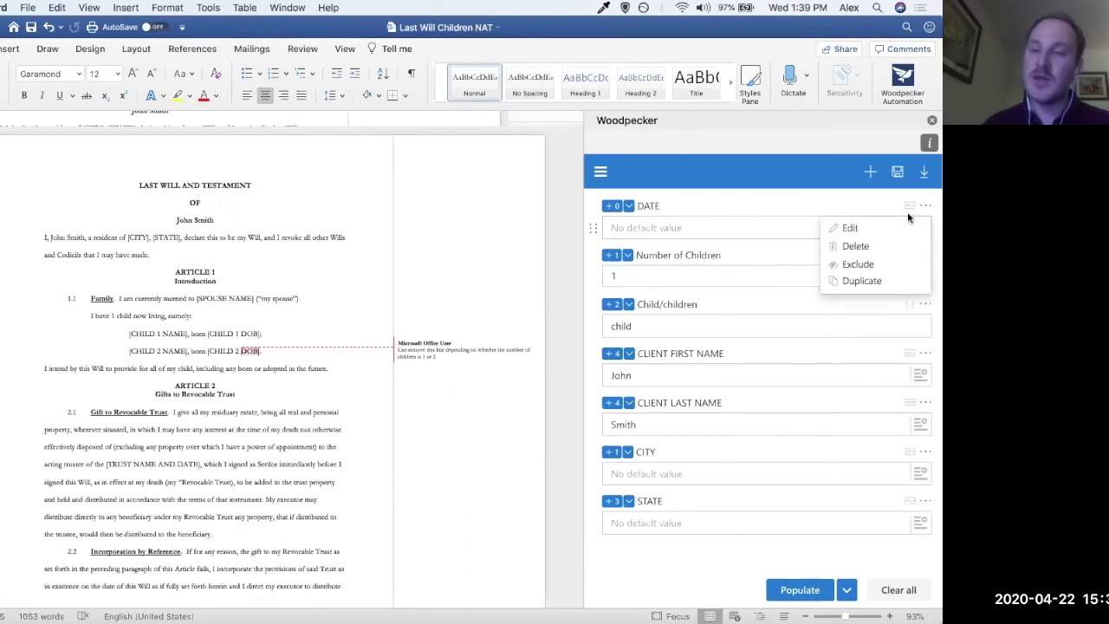
click(899, 228)
click(743, 342)
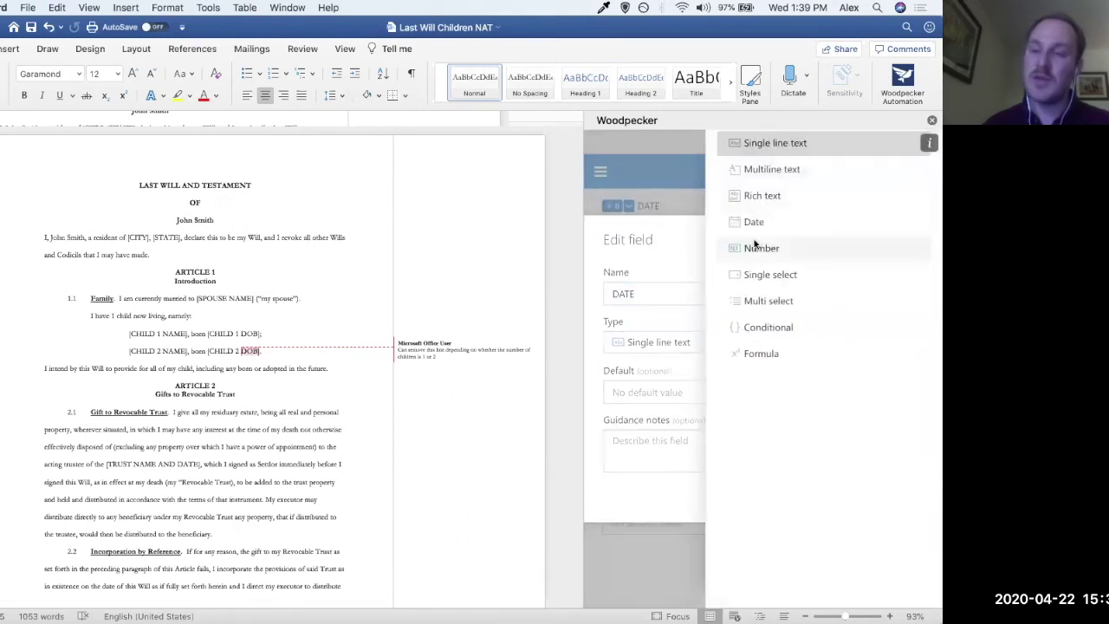
click(759, 228)
click(708, 366)
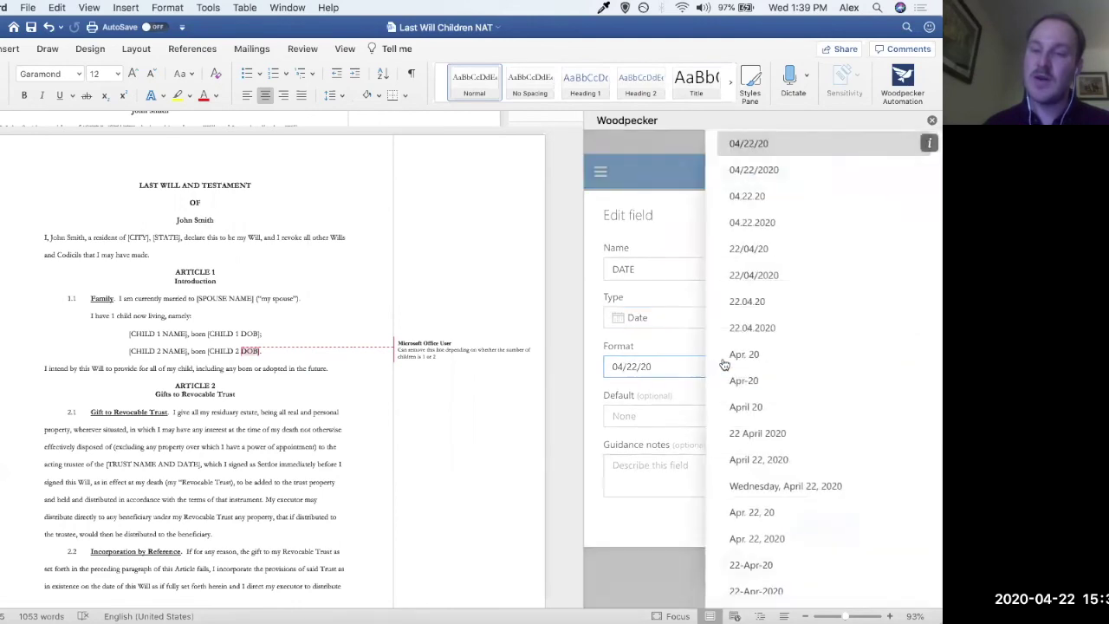
click(768, 461)
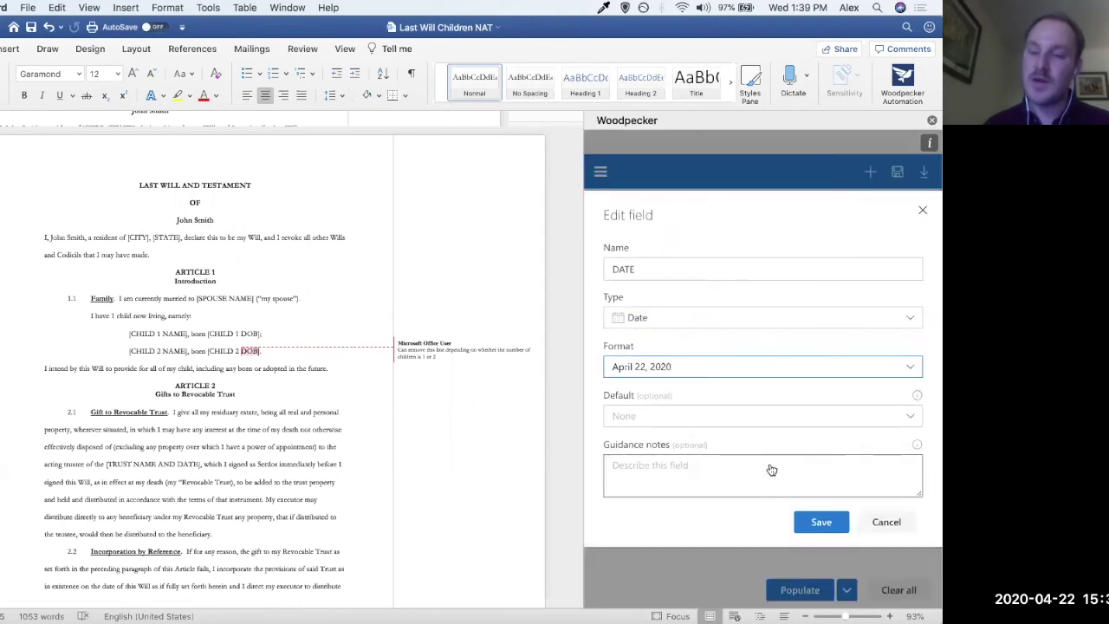
click(823, 520)
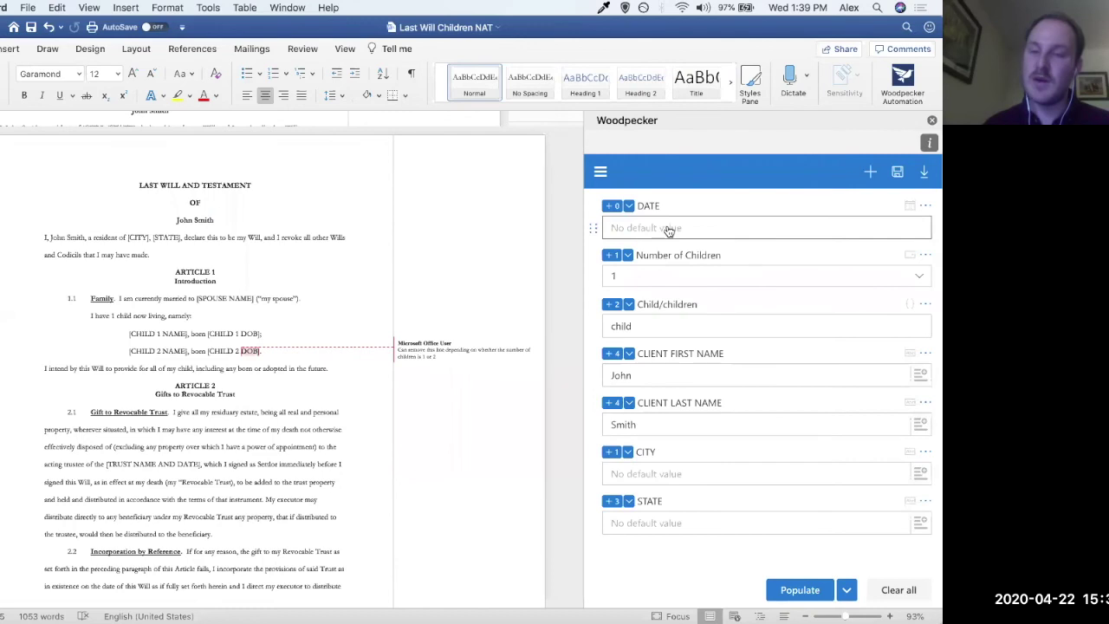
- Set the DATE field's value to April 23, 2020 and the Number of Children to 2
click(669, 228)
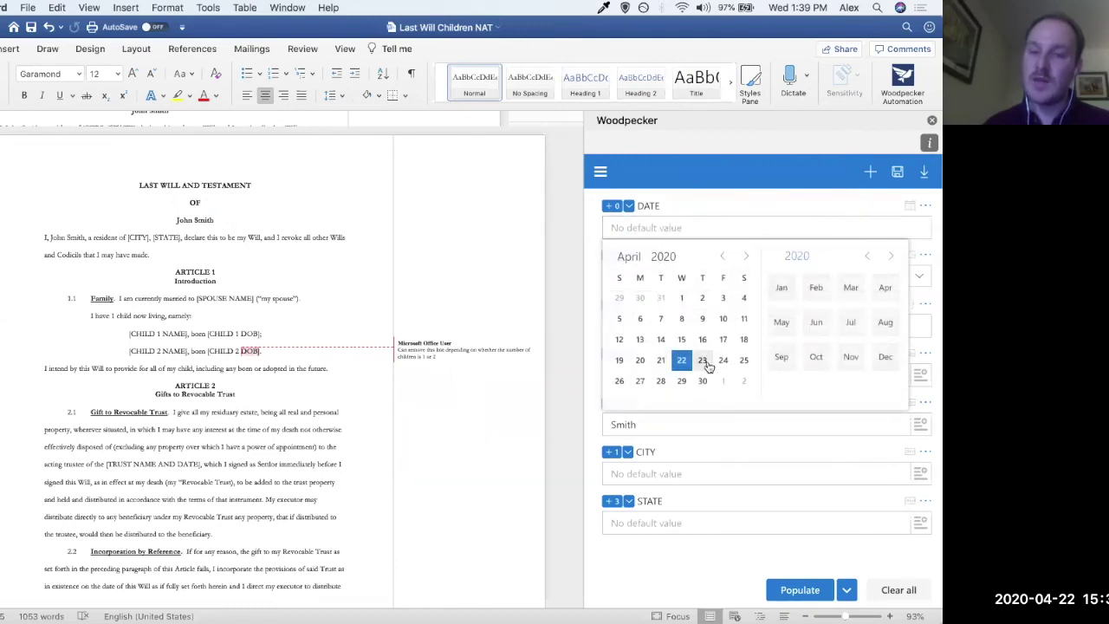
click(703, 360)
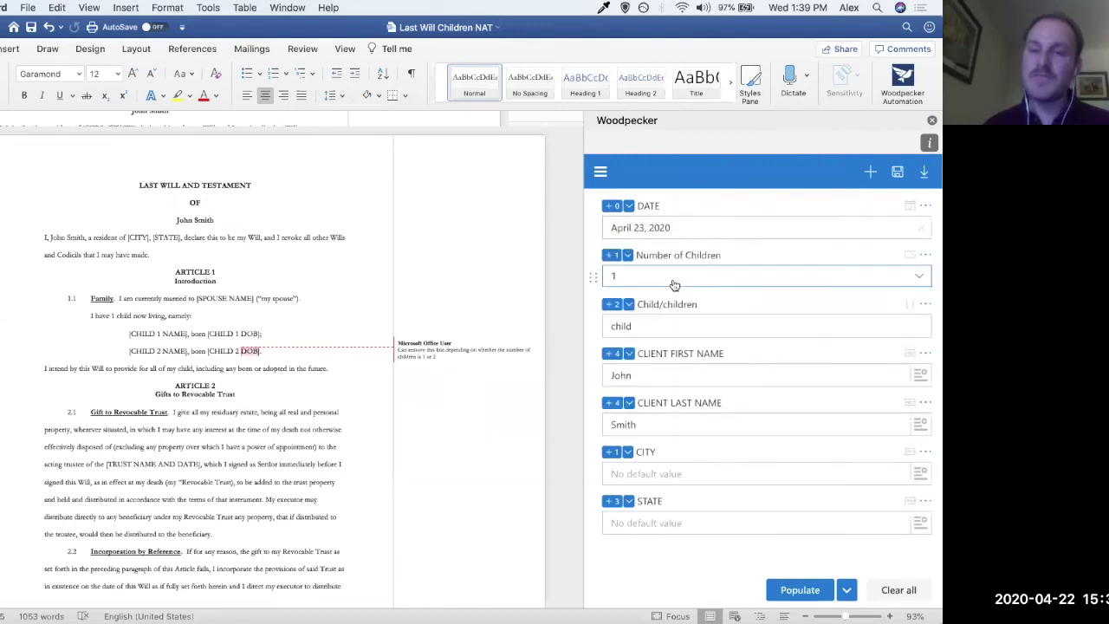
click(675, 284)
click(742, 182)
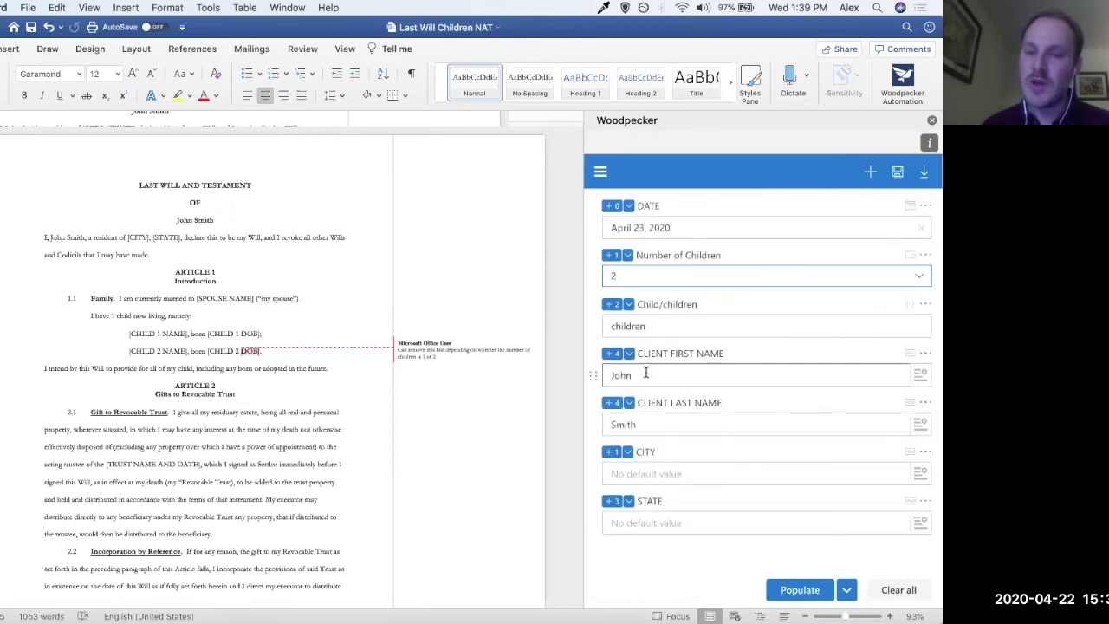
- Fill in the CITY field with Boston and the STATE field with MA
click(643, 473)
text(Boston)
click(624, 523)
text(MA)
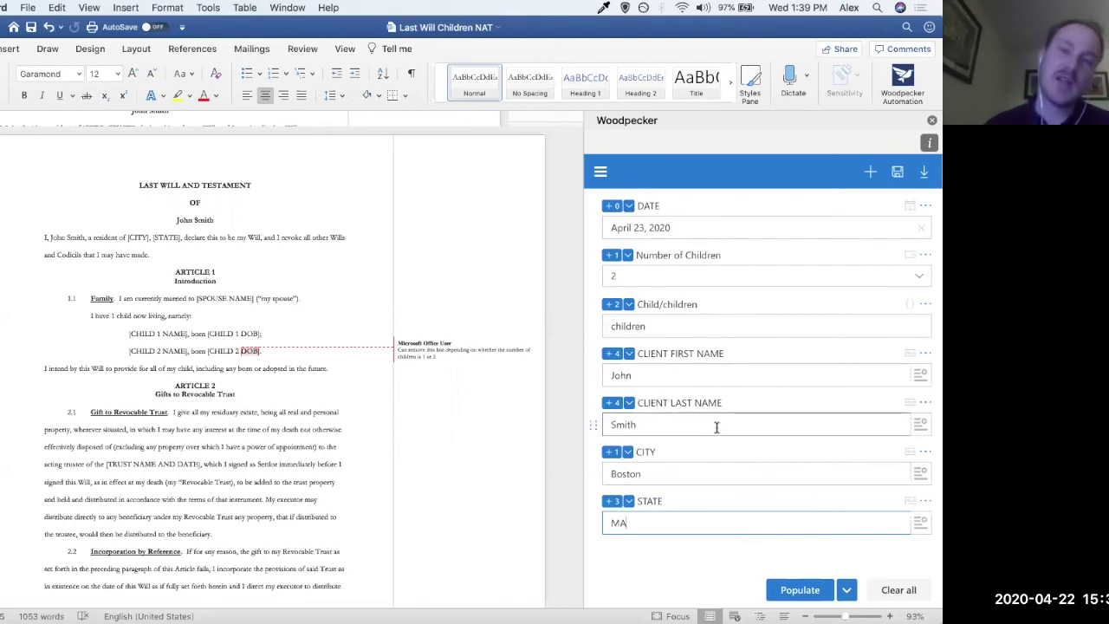
- Populate multiple documents as DOCX, selecting Engagement Agreement NAT.docx in addition to the open will
click(848, 591)
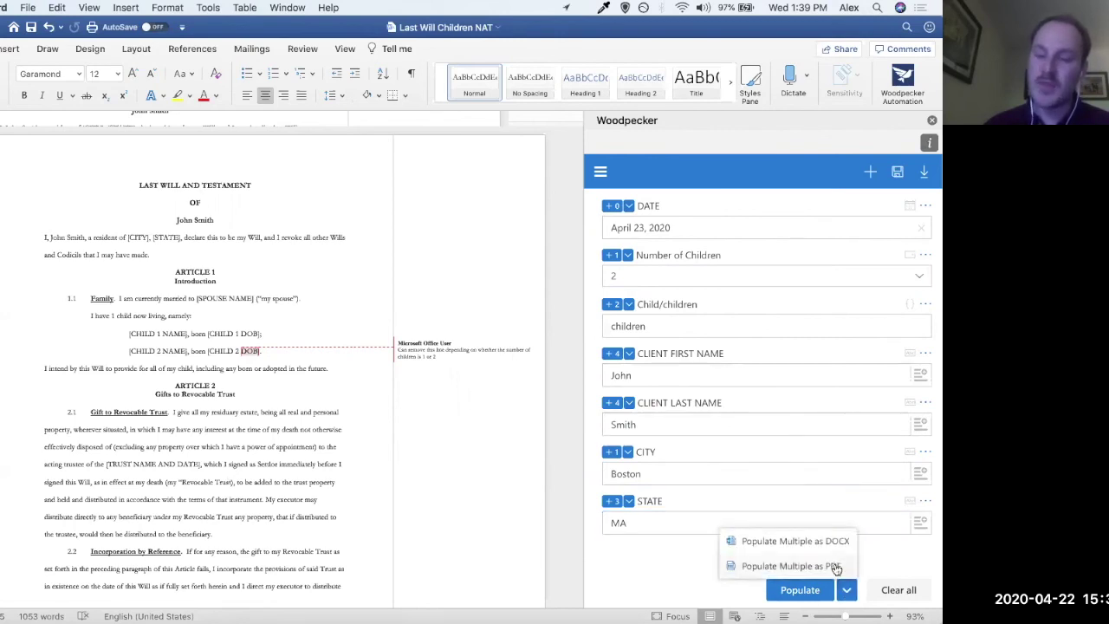
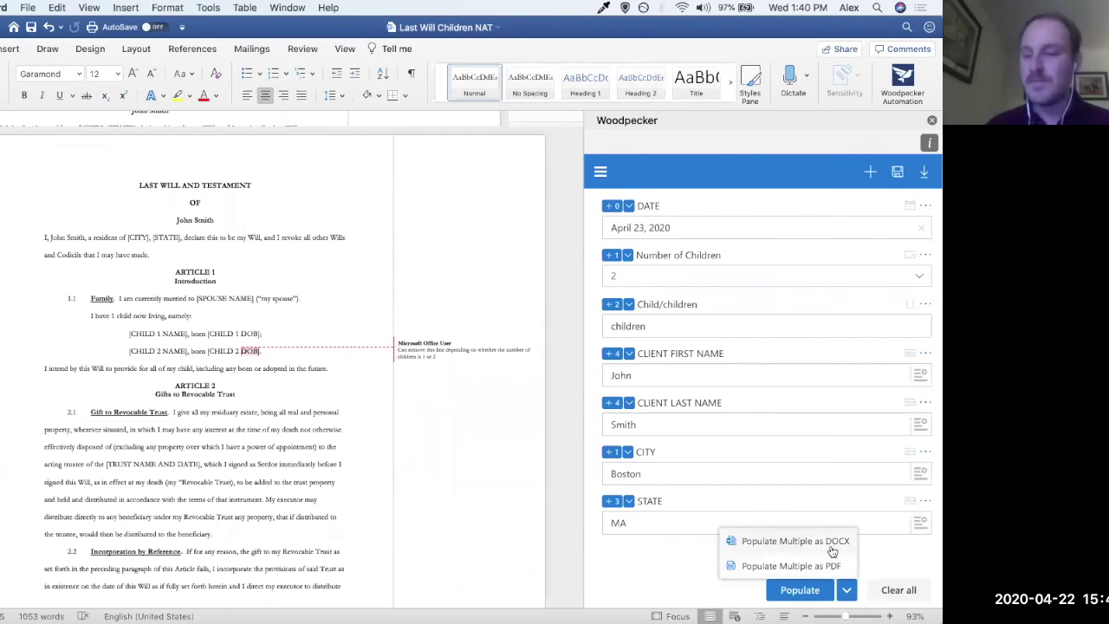
click(796, 541)
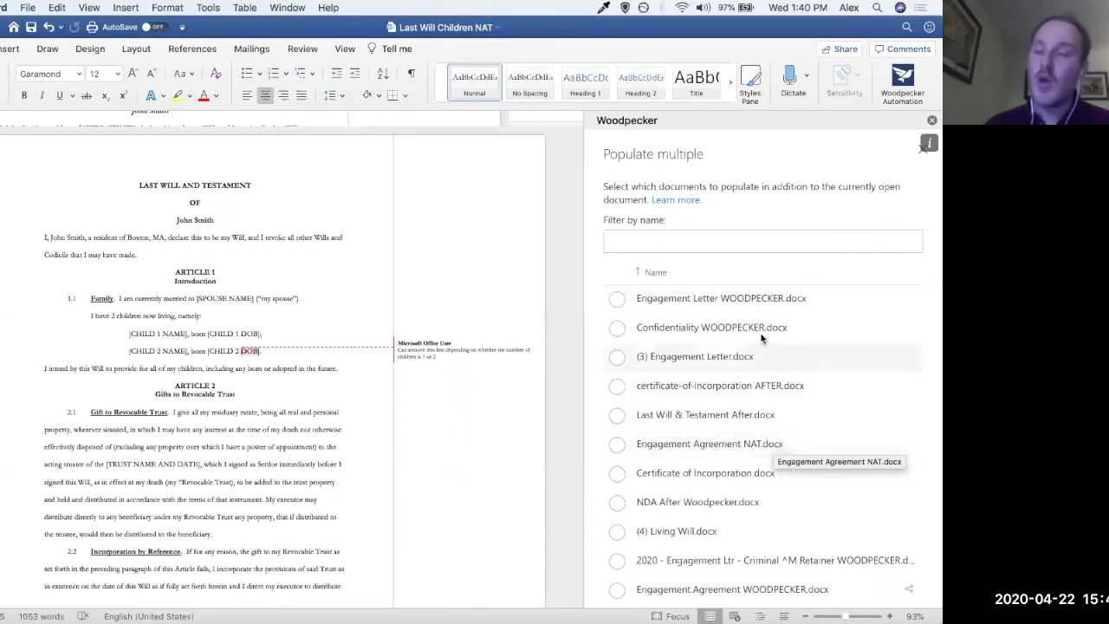
scroll(763, 326, down, 1)
scroll(764, 325, down, 1)
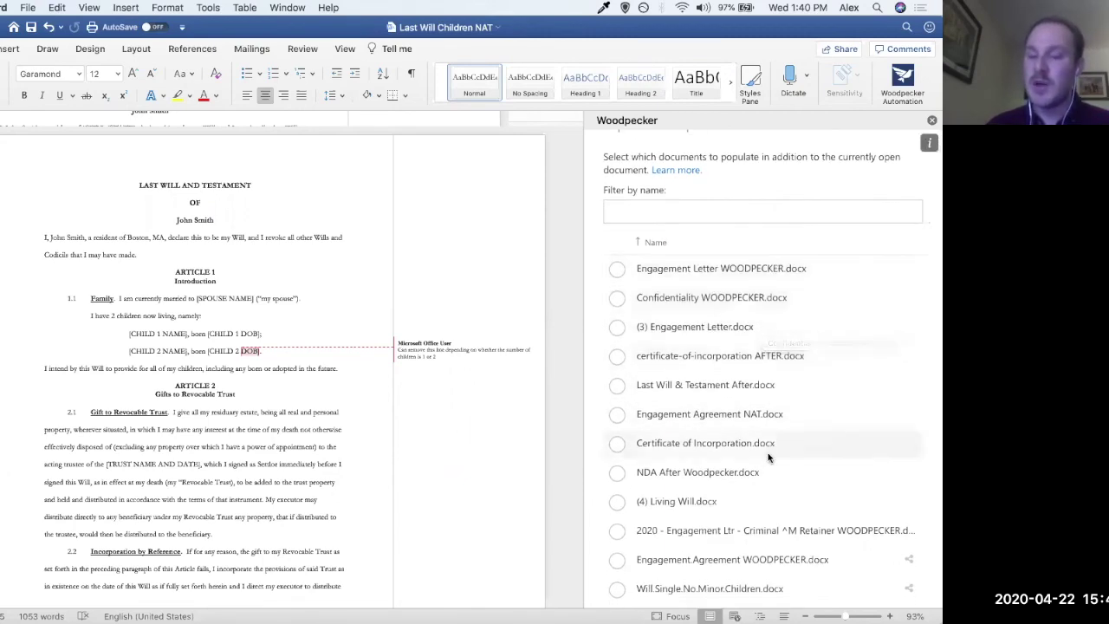
scroll(720, 438, down, 5)
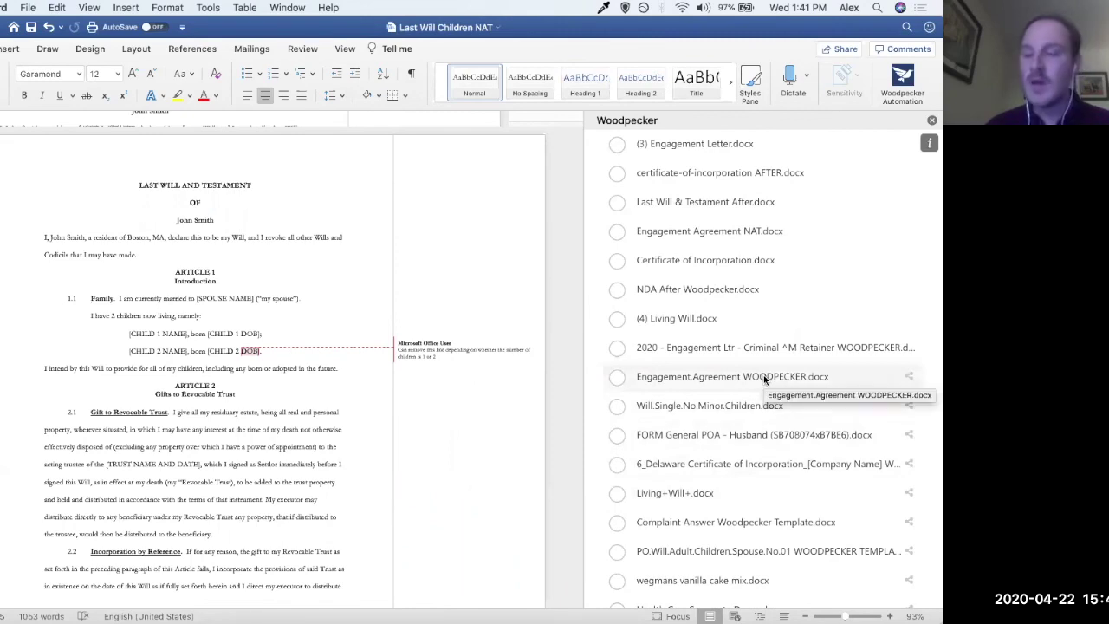
scroll(764, 378, up, 5)
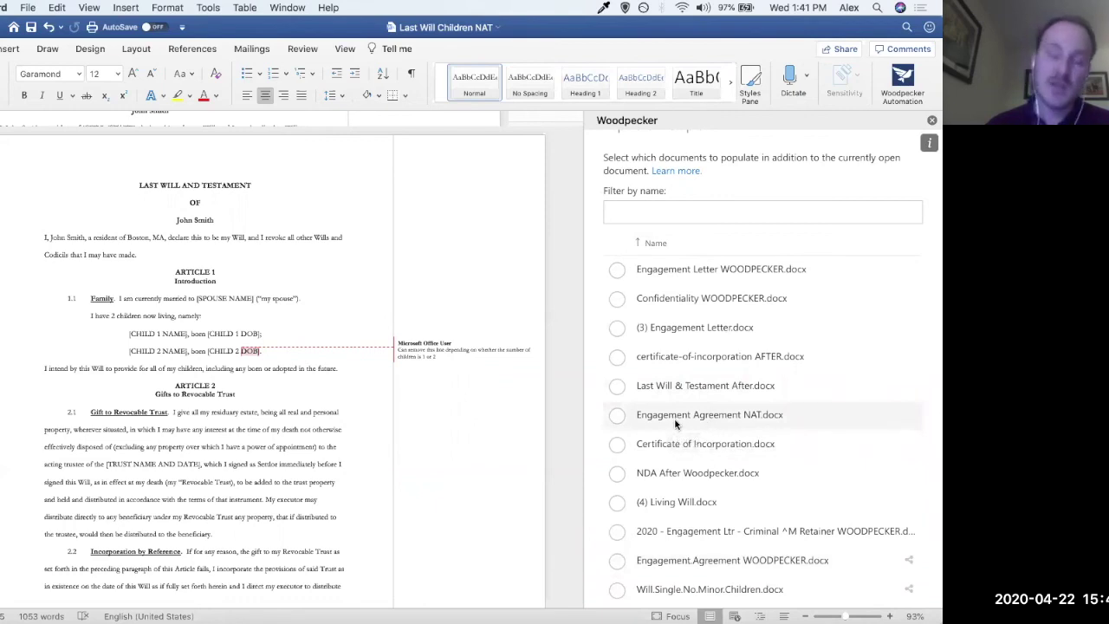
click(617, 416)
scroll(686, 281, up, 1)
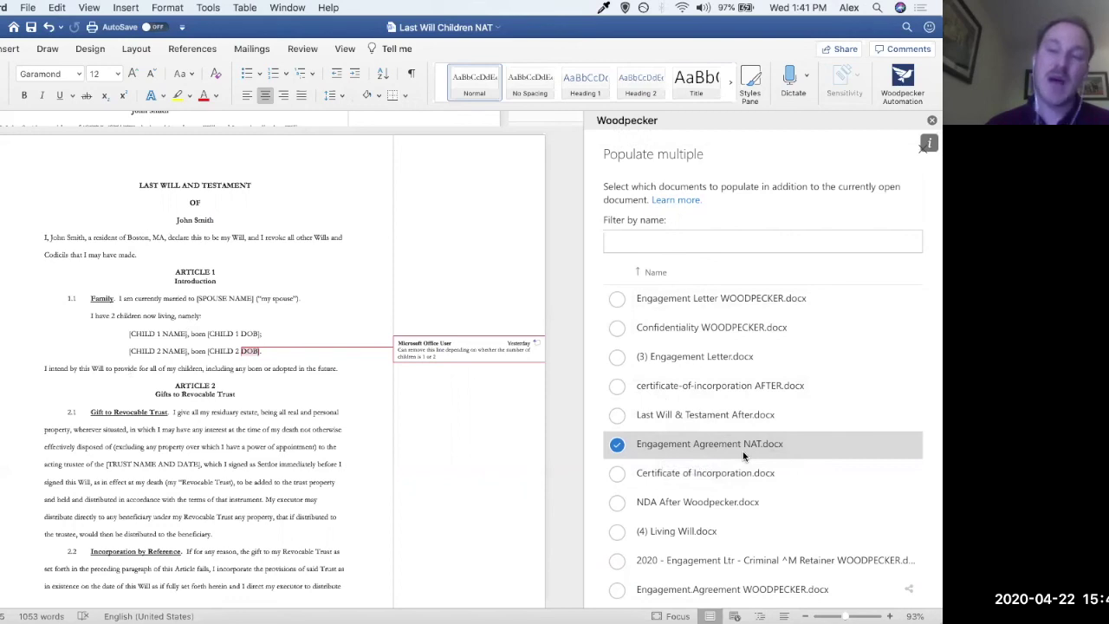
scroll(742, 457, down, 15)
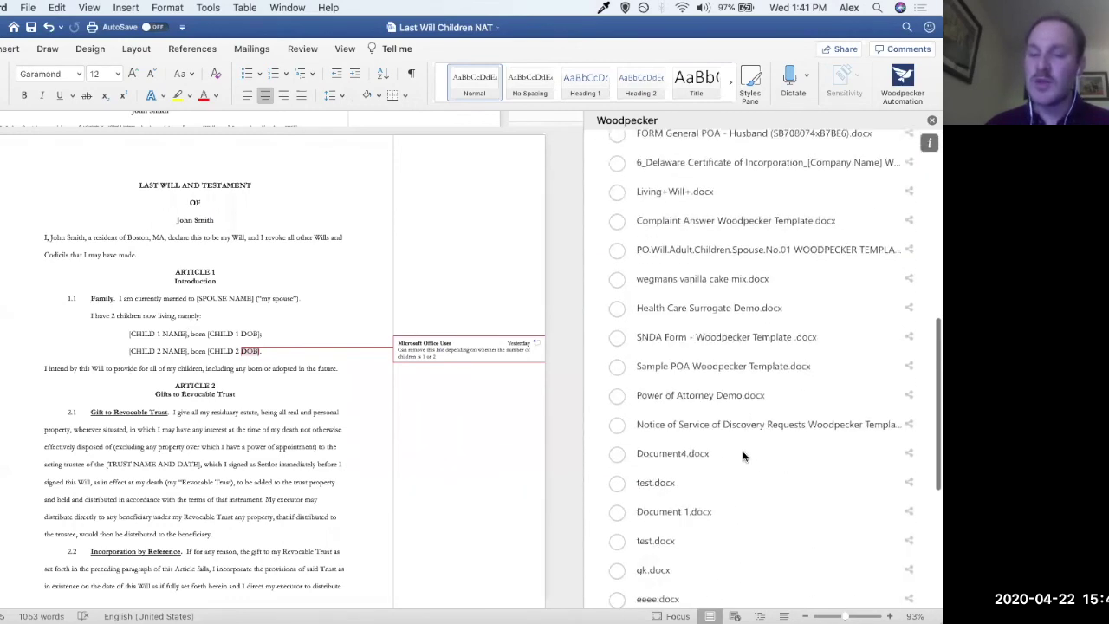
scroll(759, 531, down, 5)
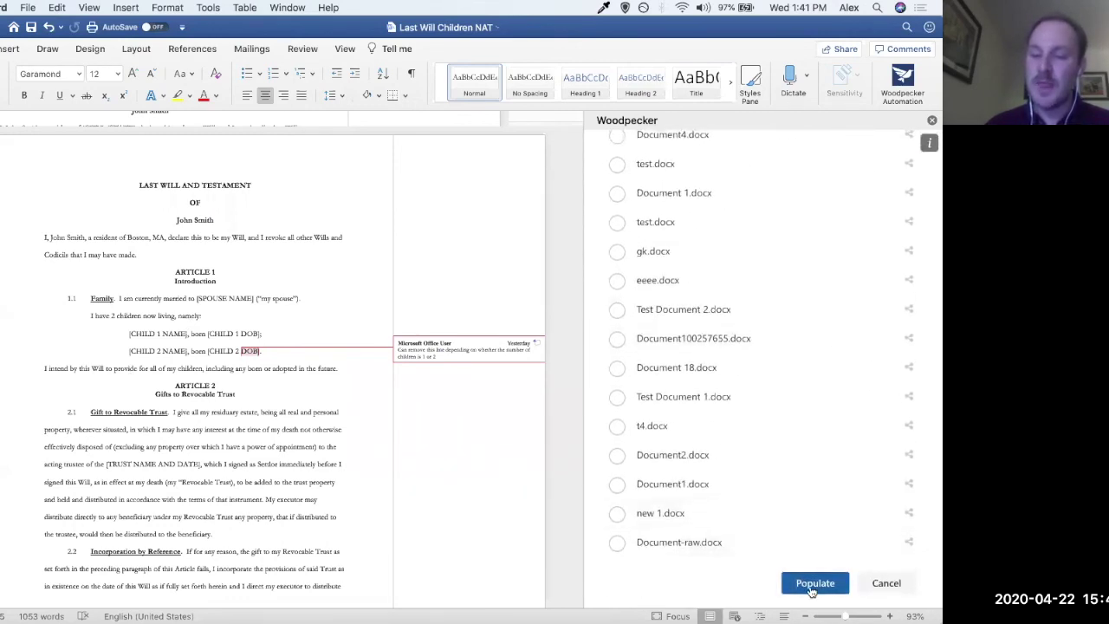
click(812, 590)
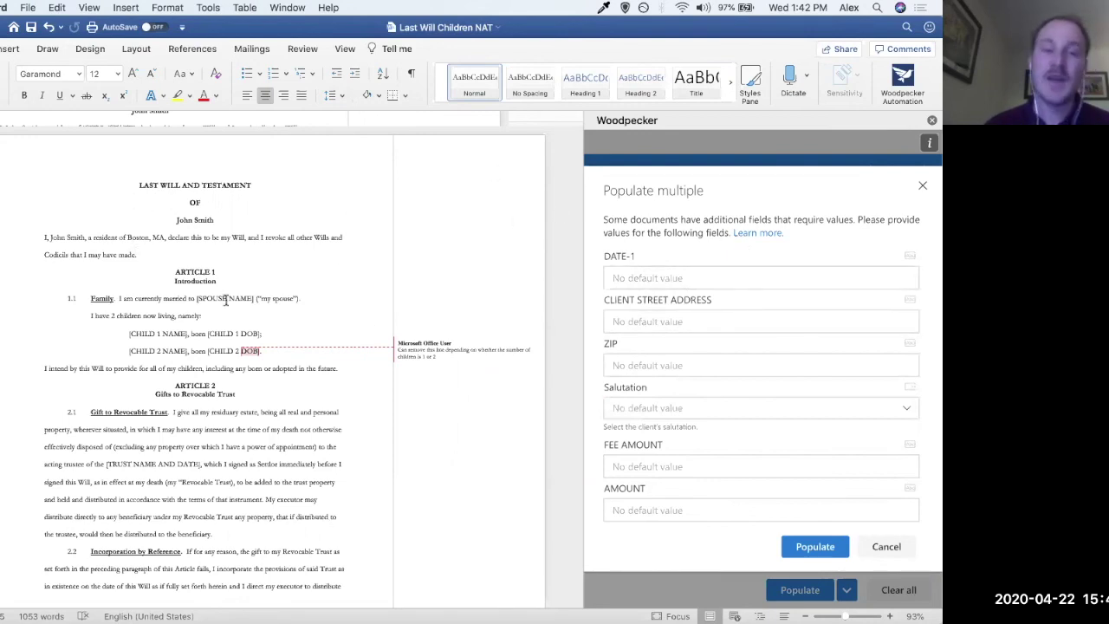
- Provide the additional values: DATE-1 12-01-20, the client's street address and ZIP code, and the salutation Mr
click(685, 278)
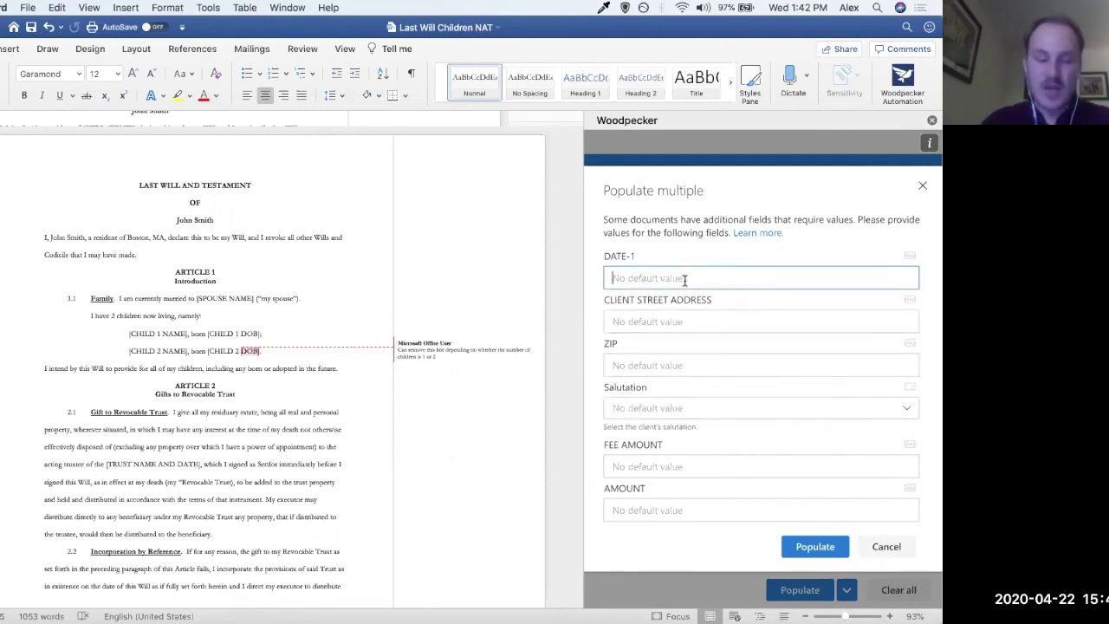
text(12-0)
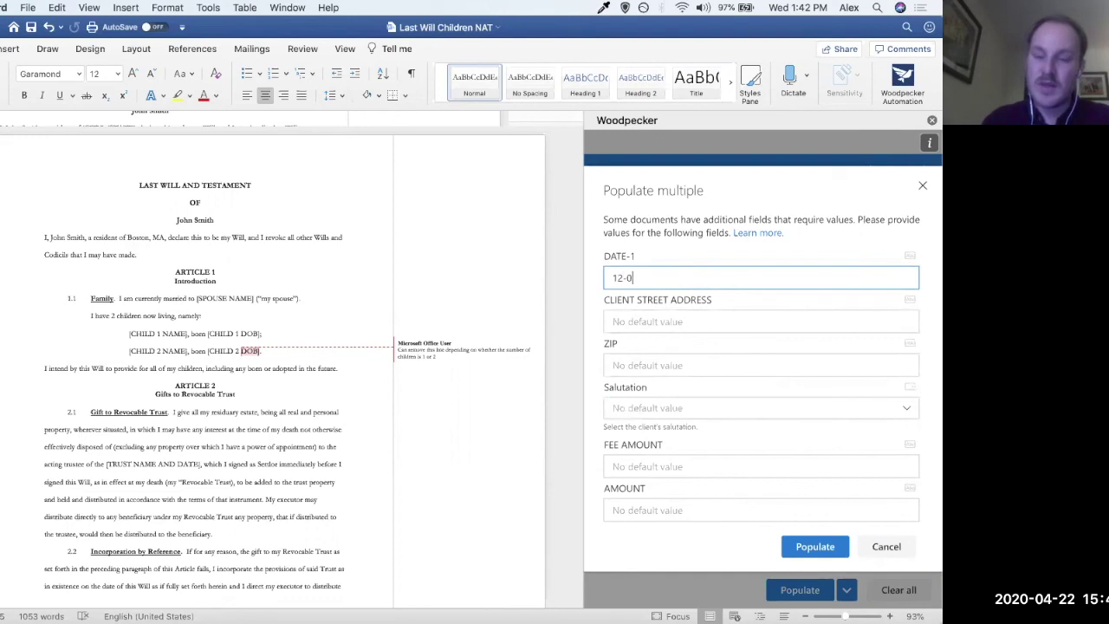
text(1-20)
click(701, 321)
text(123 Main St.)
key(Tab)
text(02116)
key(Tab)
click(720, 416)
click(716, 146)
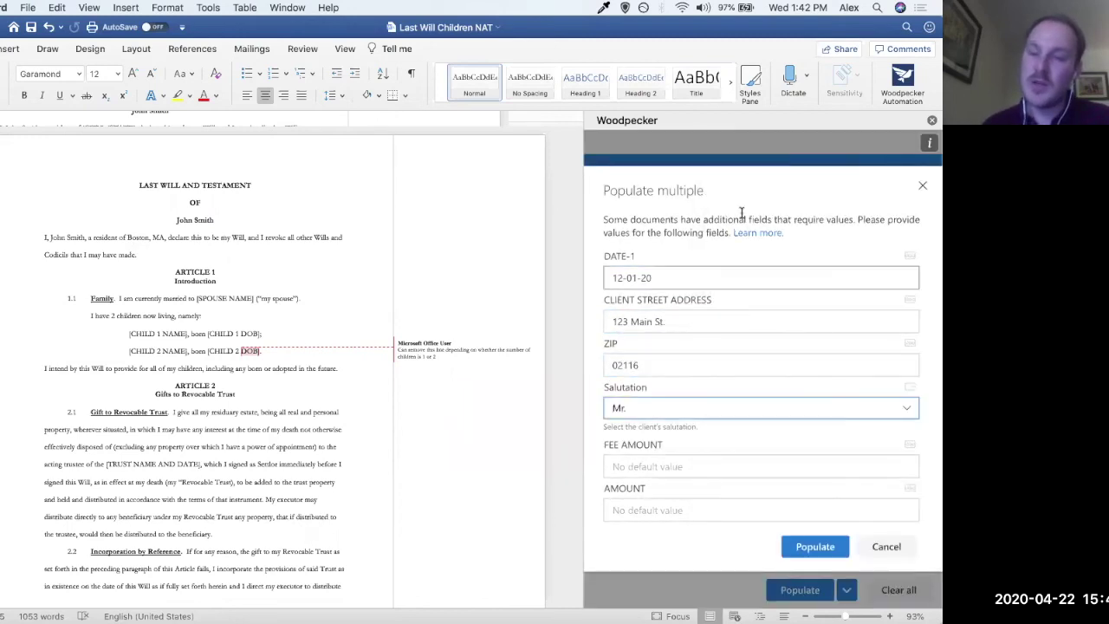
- Set FEE AMOUNT to 1,000 and AMOUNT to "one thousand dollars", and populate the selected documents
click(654, 466)
text(1,000)
key(Tab)
text(one)
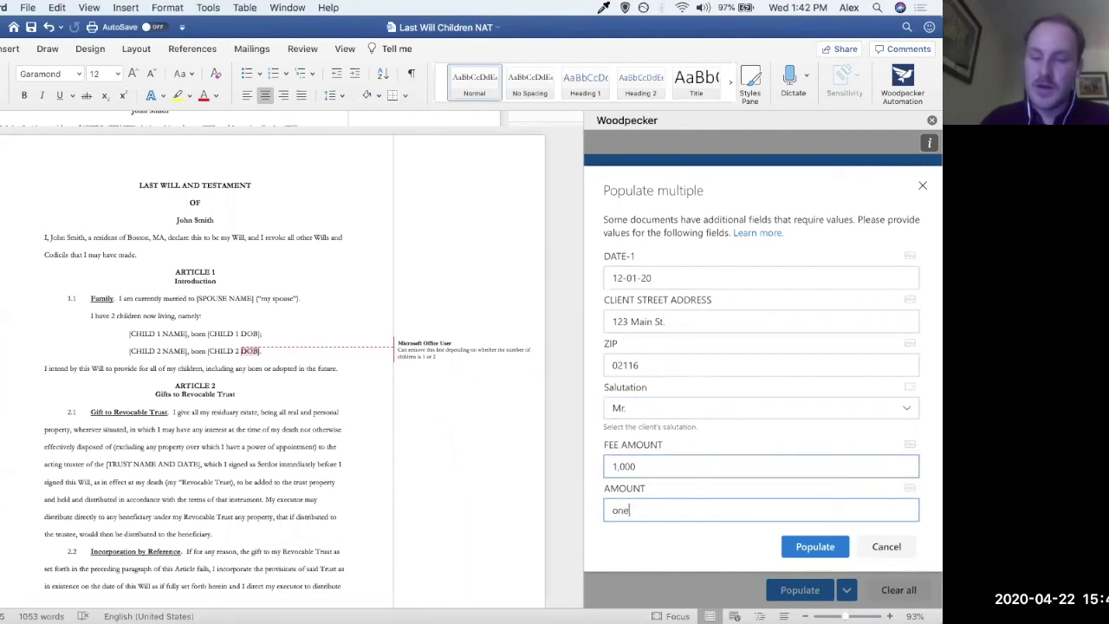
text( thousand dollars)
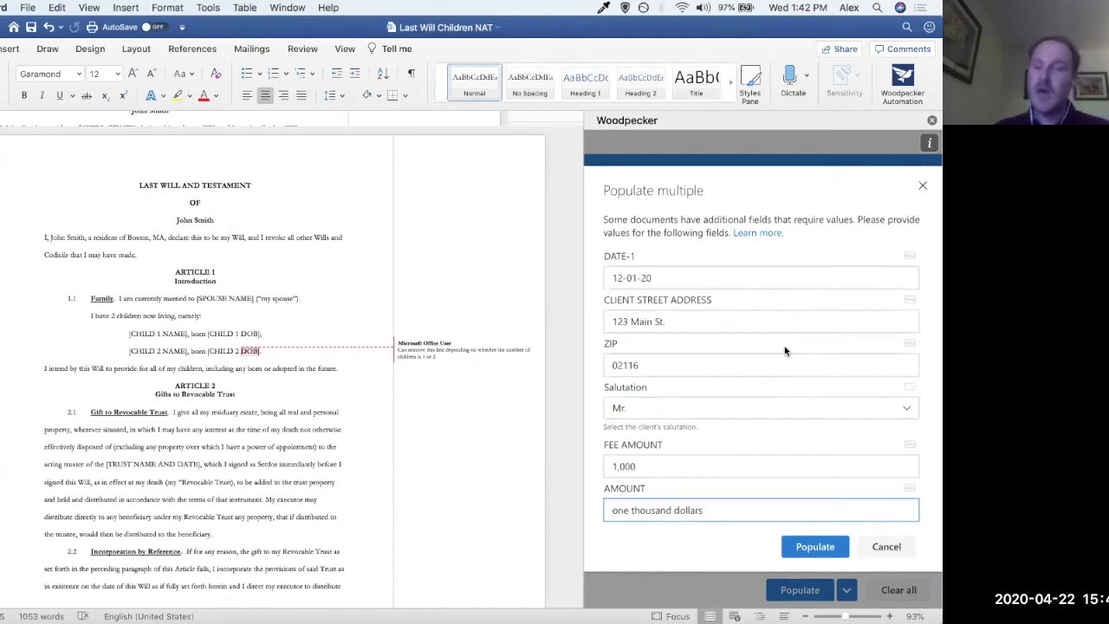
click(813, 547)
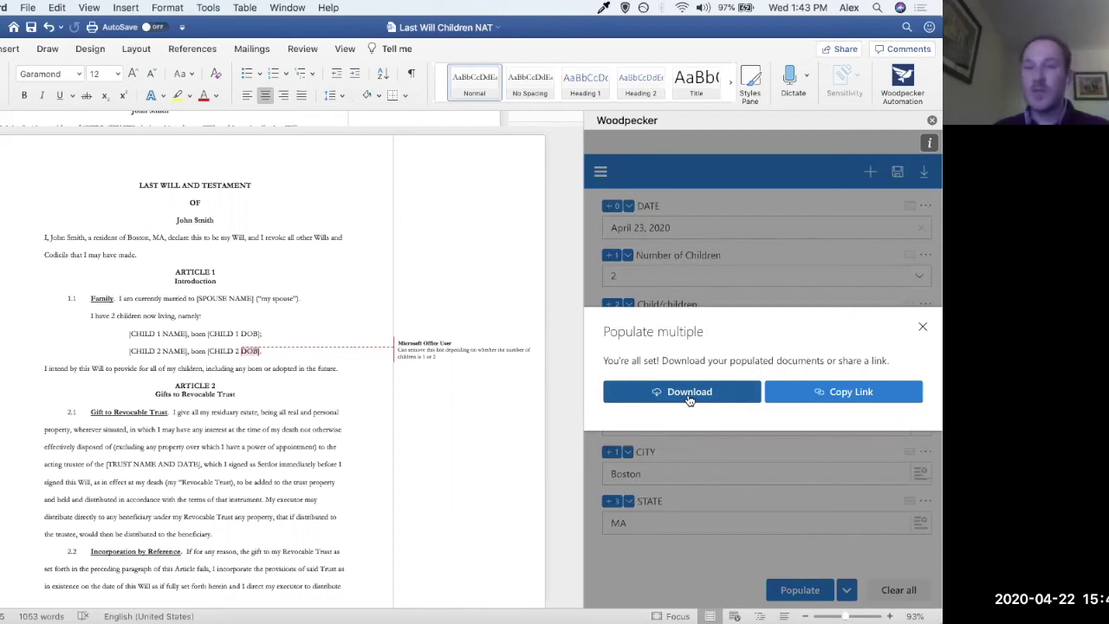
- Copy the populated documents' share link and use it in a new Chrome window to save the ZIP archive to the Desktop
click(810, 396)
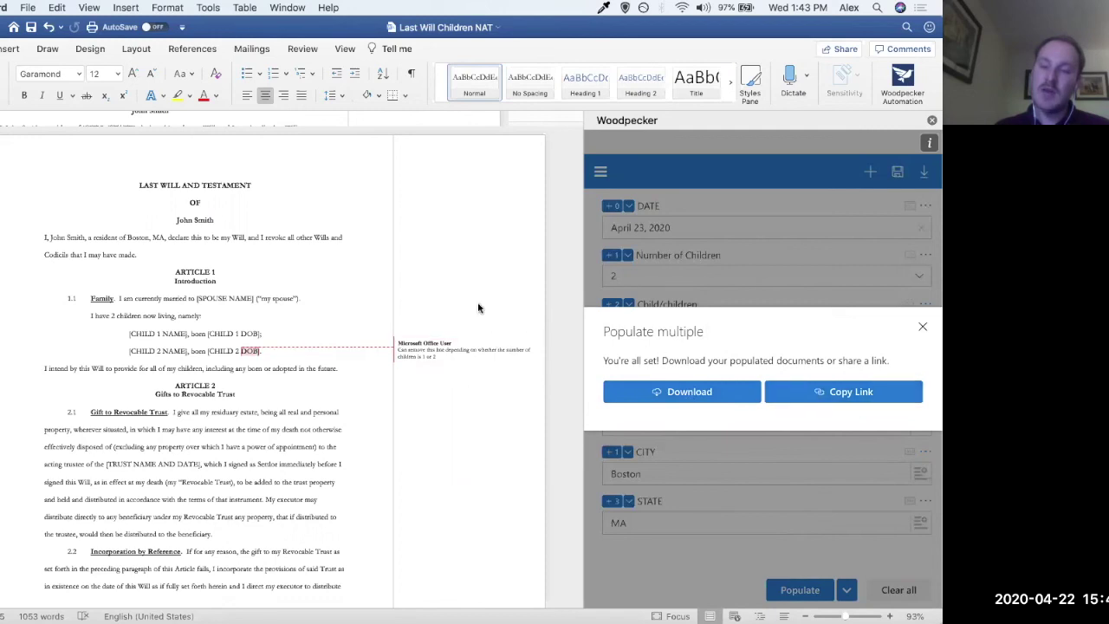
right_click(7, 227)
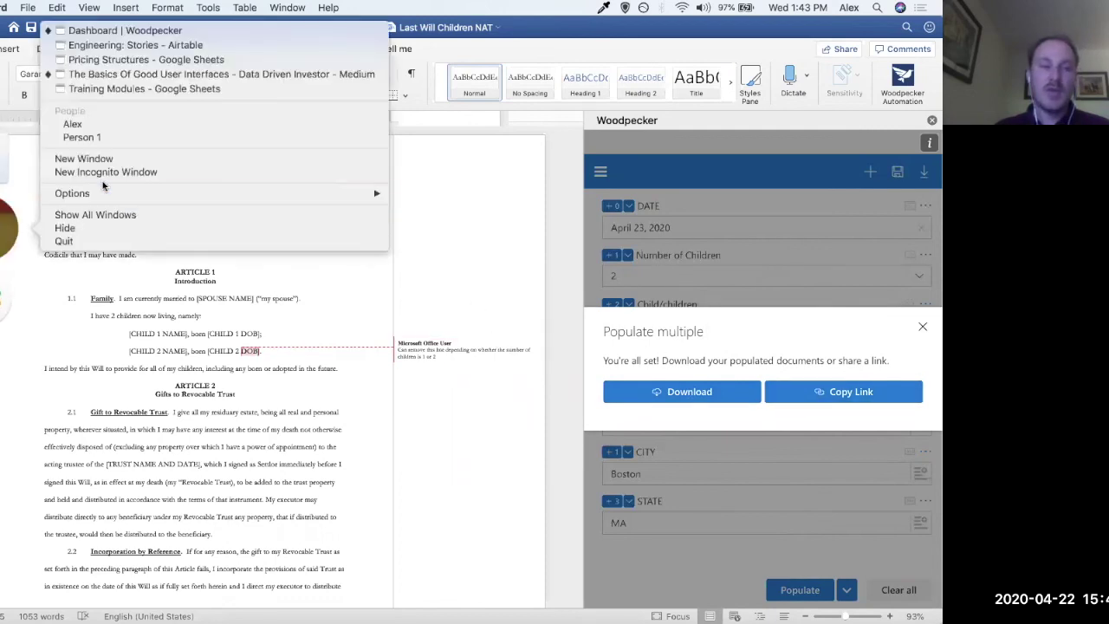
click(84, 158)
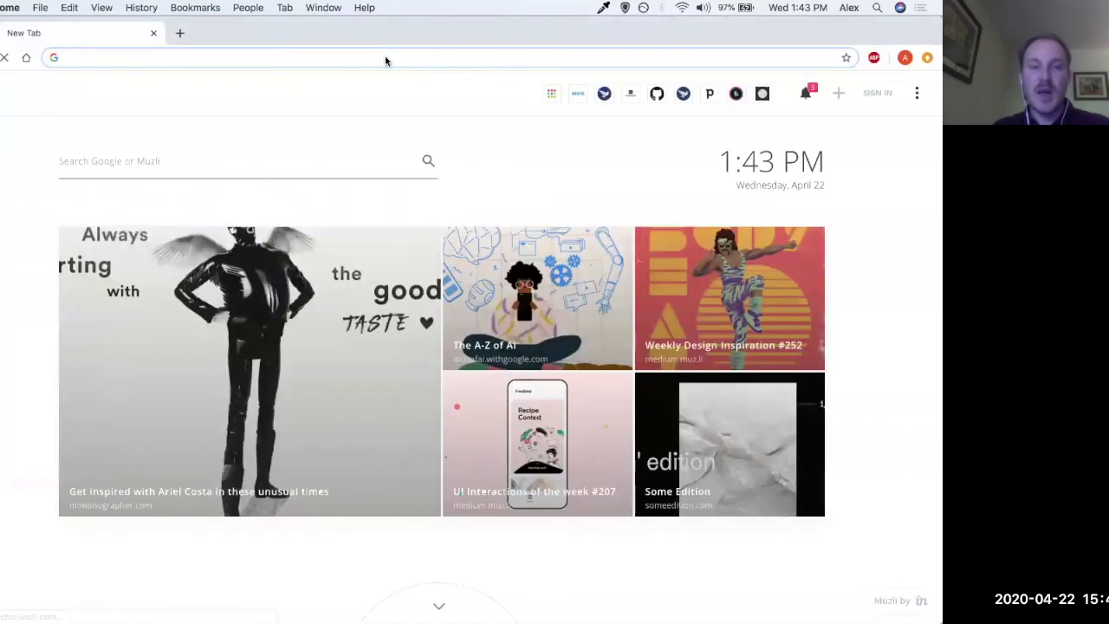
right_click(385, 56)
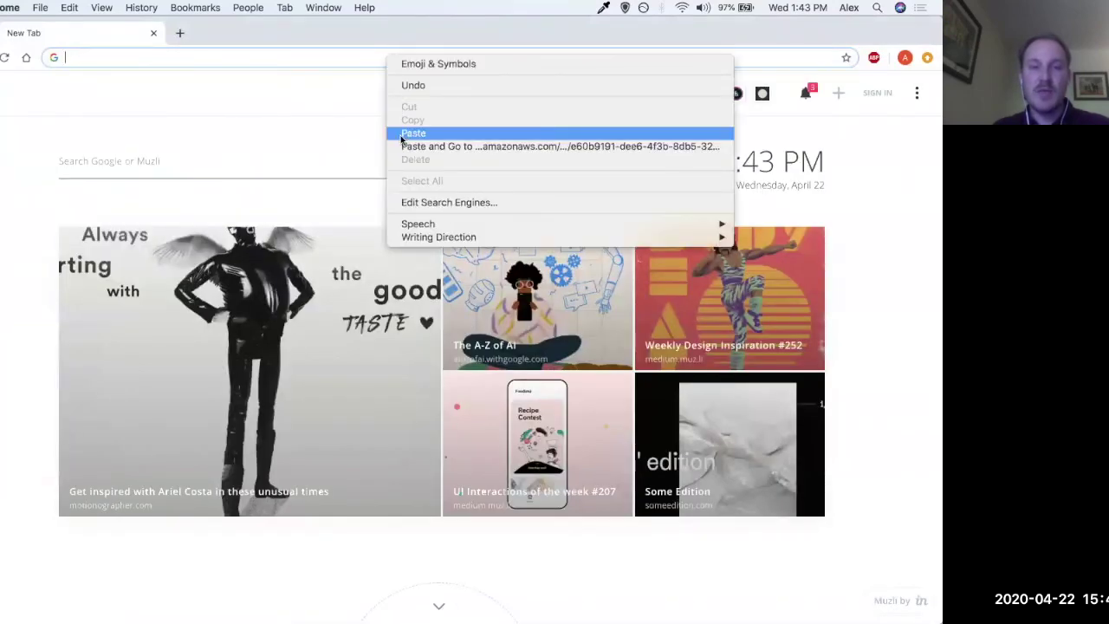
click(363, 128)
key(Return)
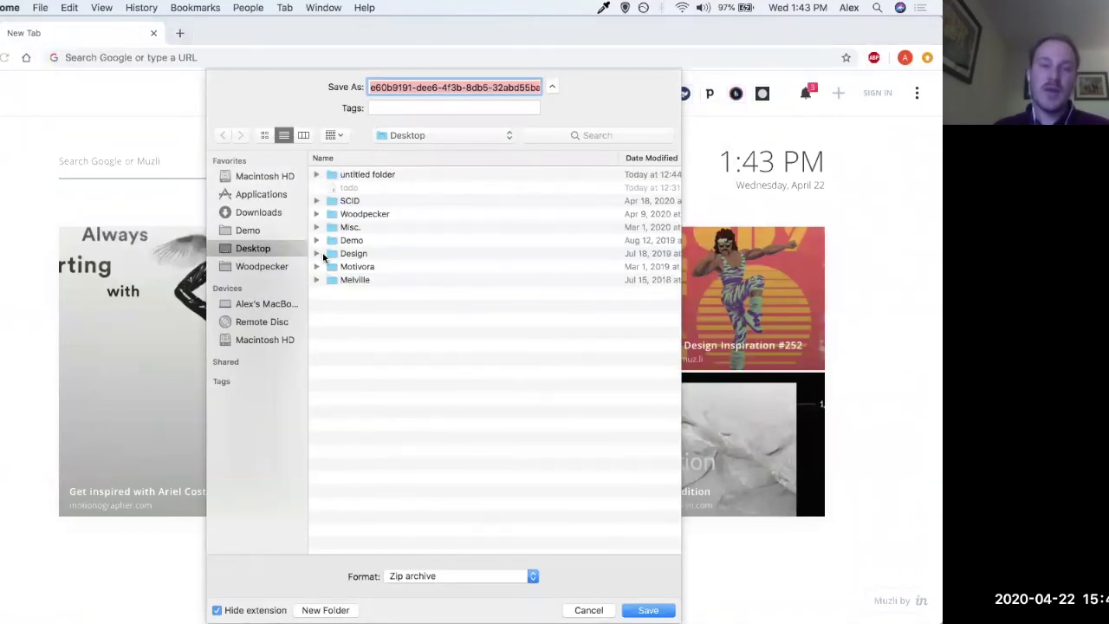
key(Return)
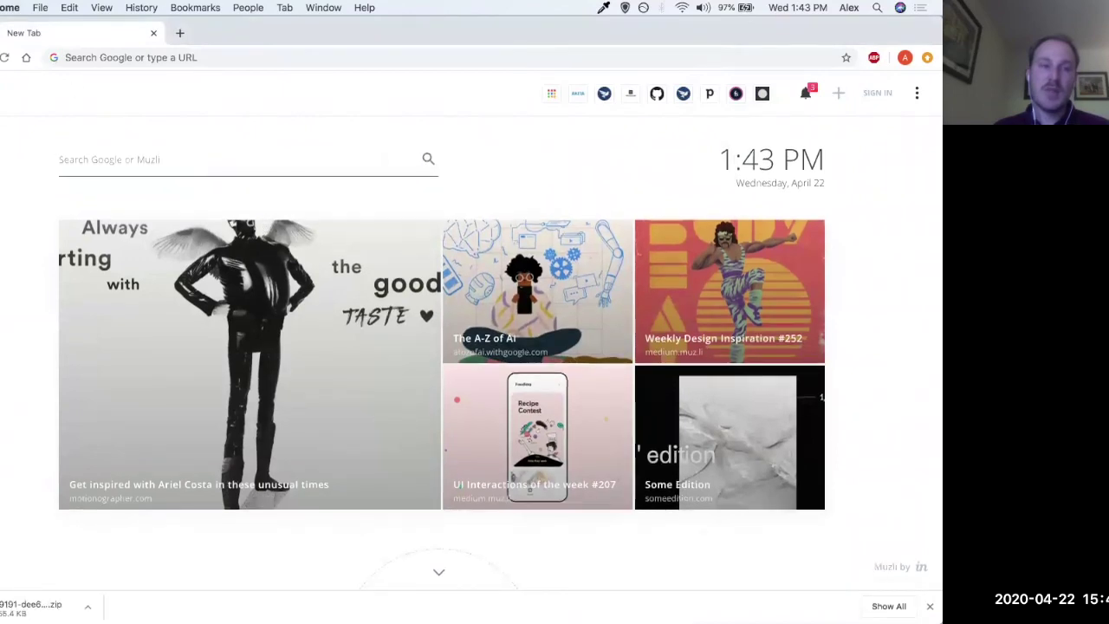
key(super+w)
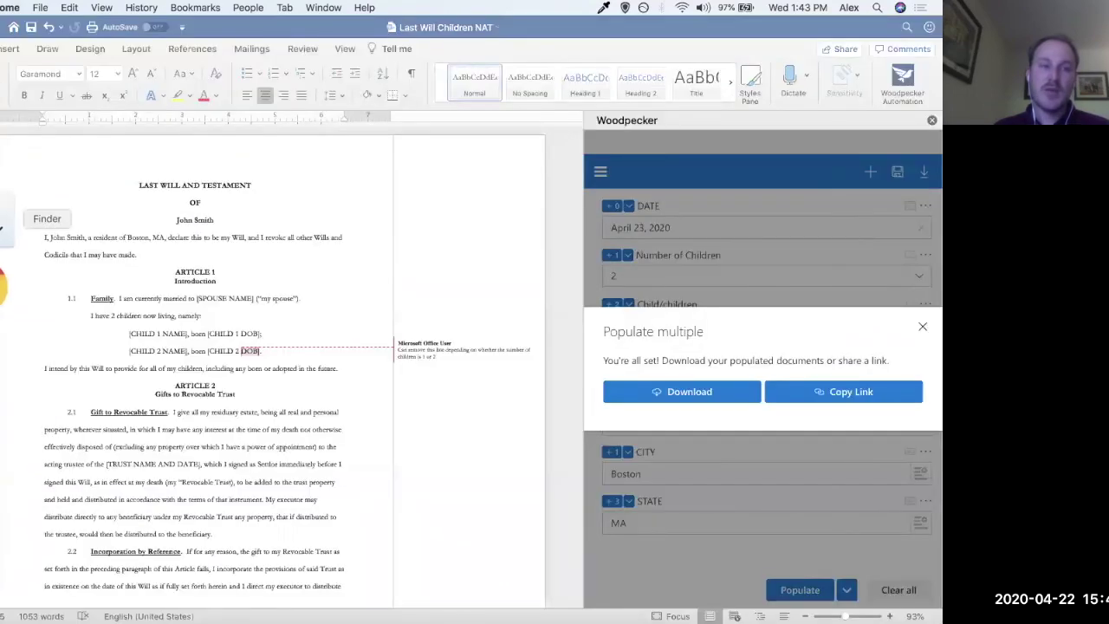
- In Finder, extract the downloaded ZIP archive on the Desktop and open the extracted folder
click(7, 221)
click(345, 315)
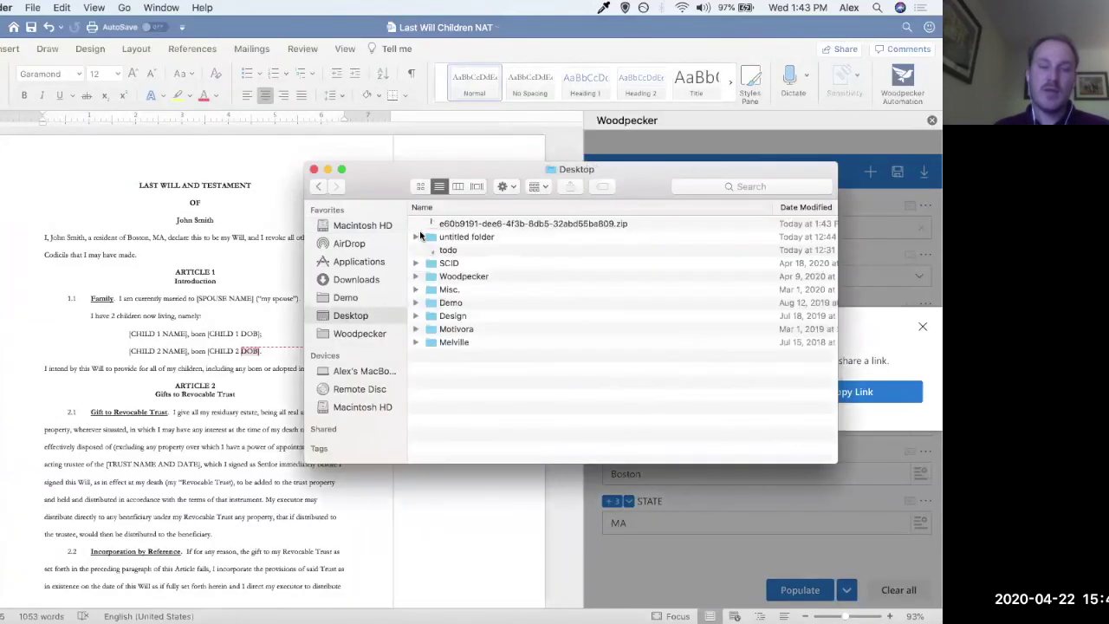
double_click(451, 224)
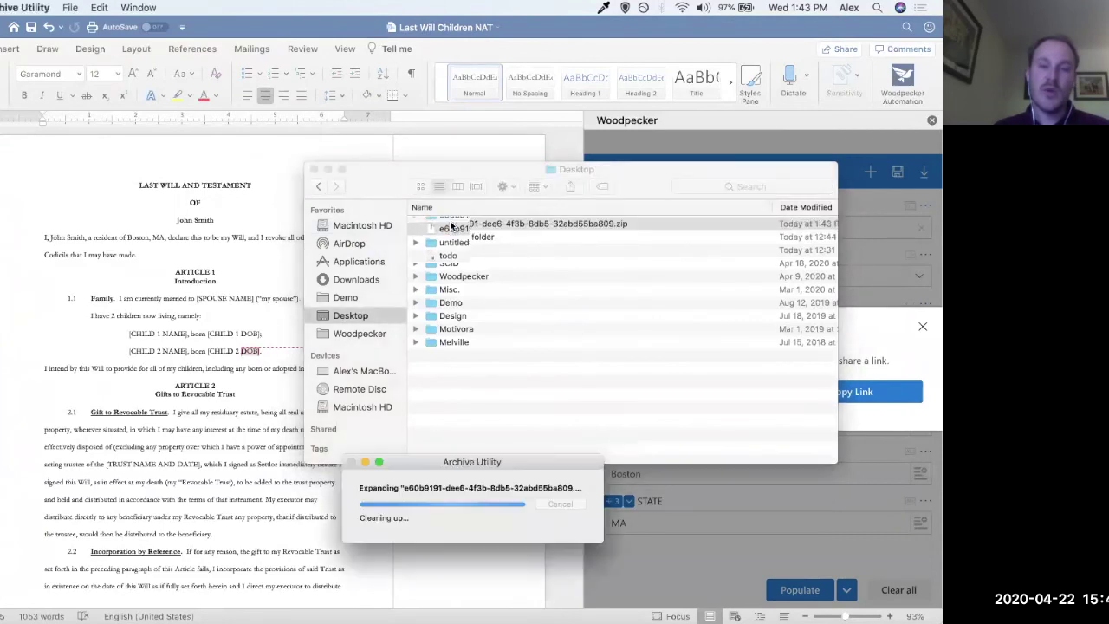
double_click(451, 224)
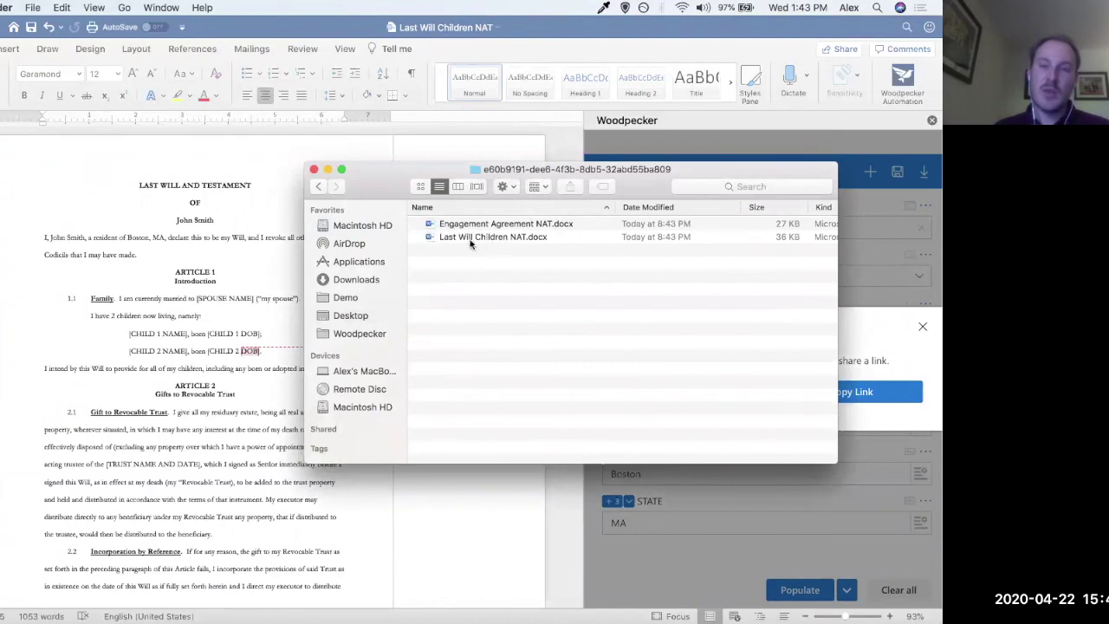
- Preview Last Will Children NAT.docx in Quick Look to check the populated client name, city and state
click(470, 240)
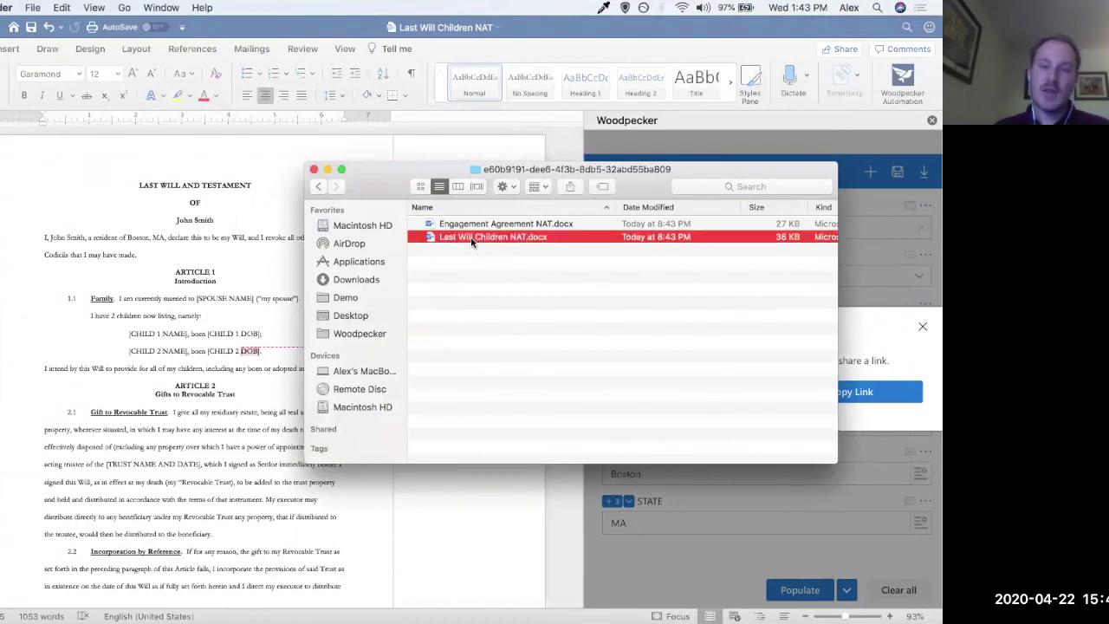
key(space)
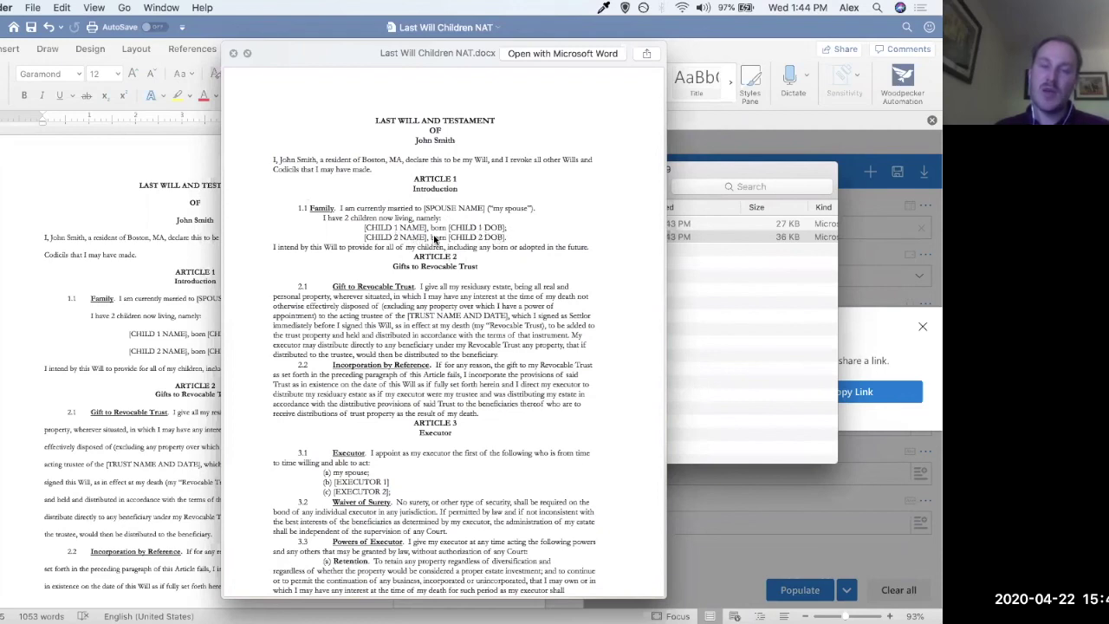
scroll(433, 208, up, 2)
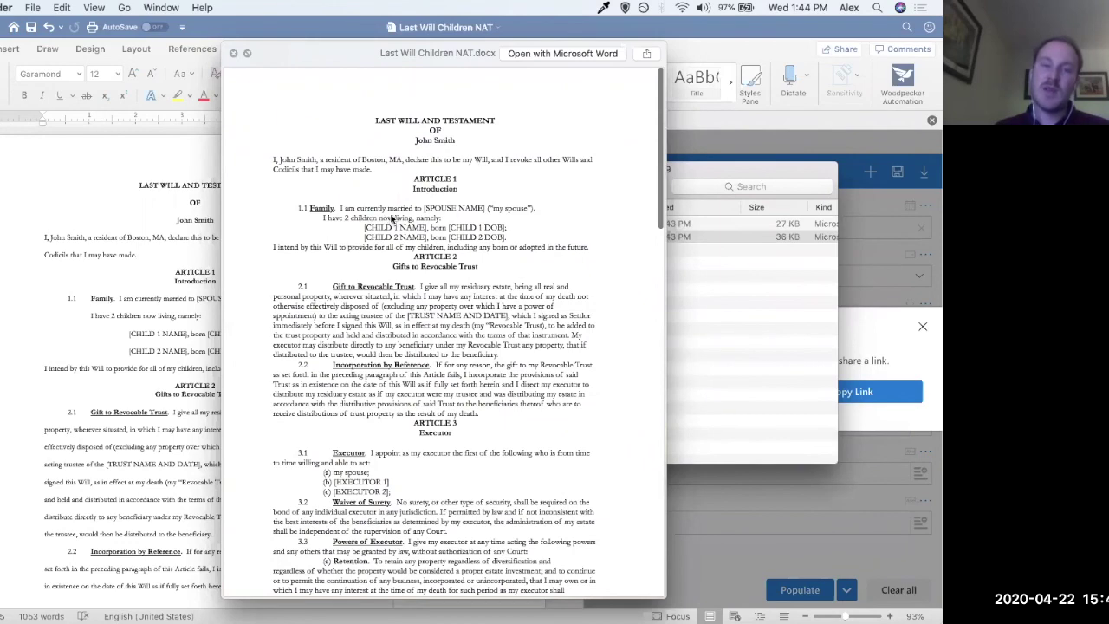
key(space)
- Preview Engagement Agreement NAT.docx in Quick Look and check its populated fields from the letterhead through the signature block
click(474, 226)
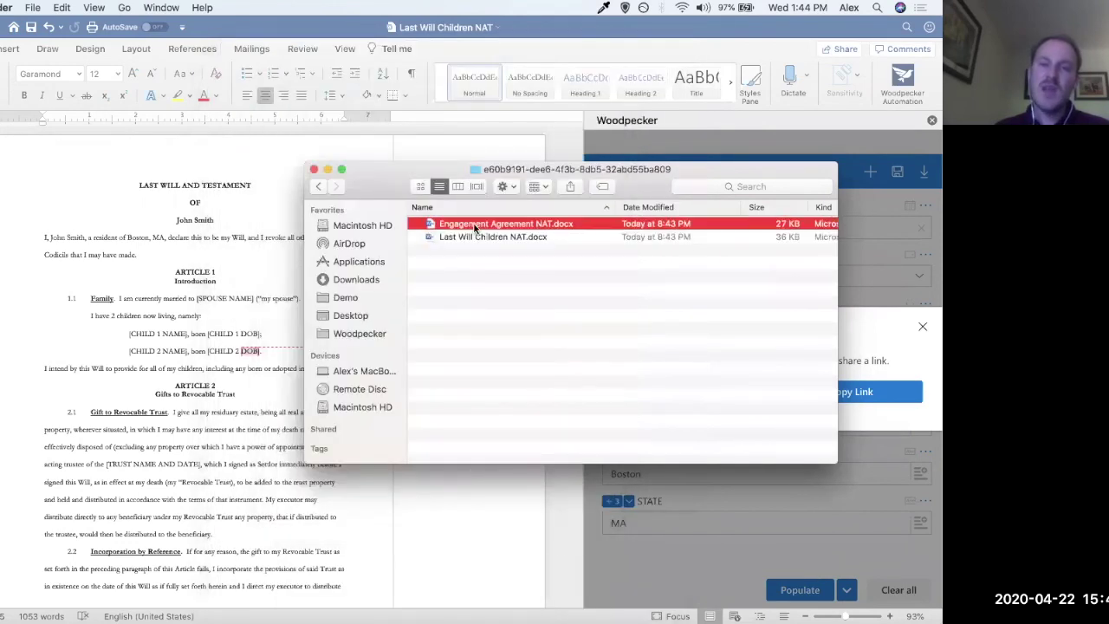
key(space)
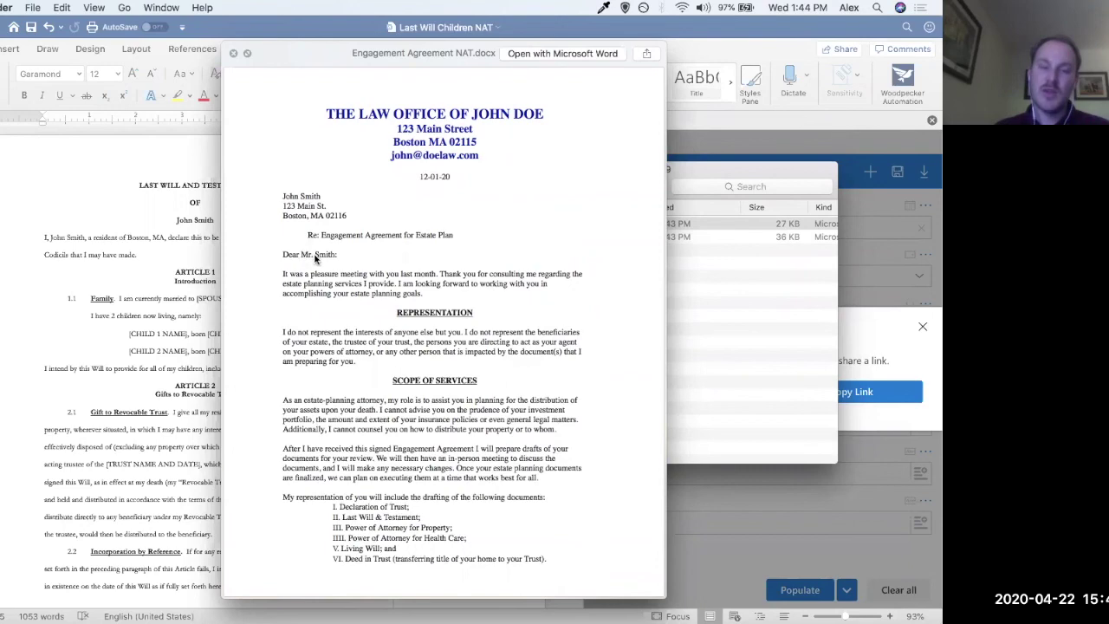
scroll(354, 320, down, 3)
scroll(354, 320, down, 15)
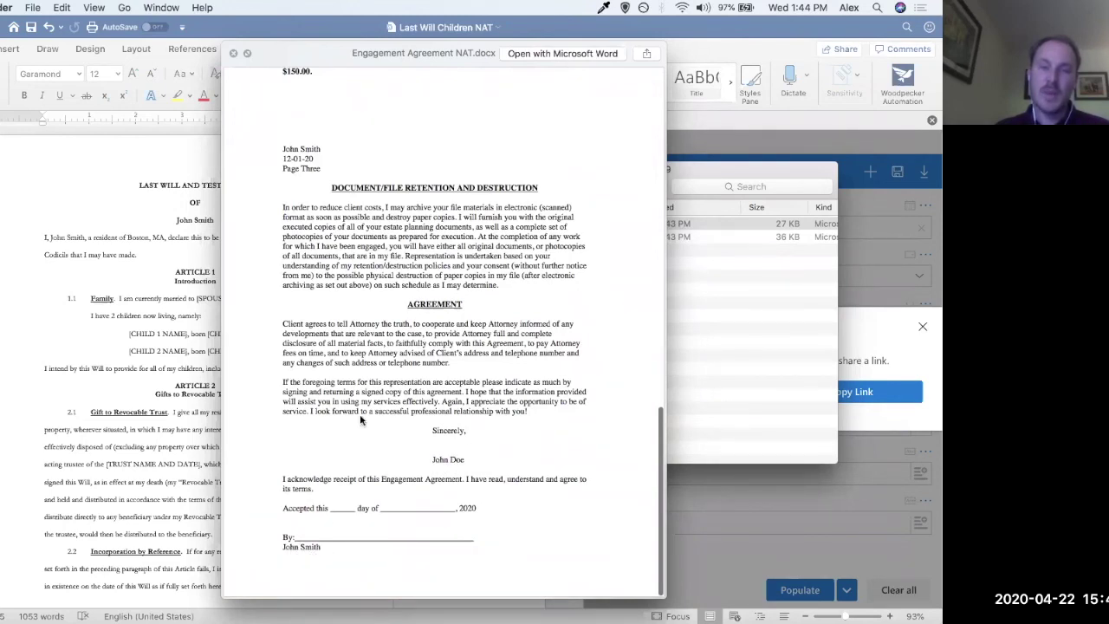
key(space)
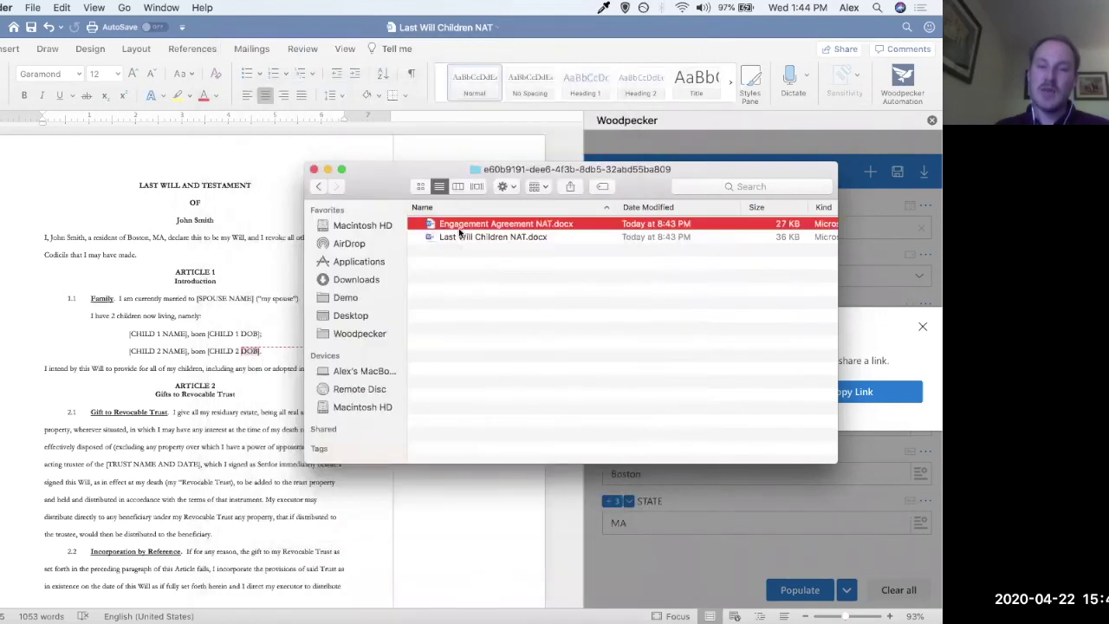